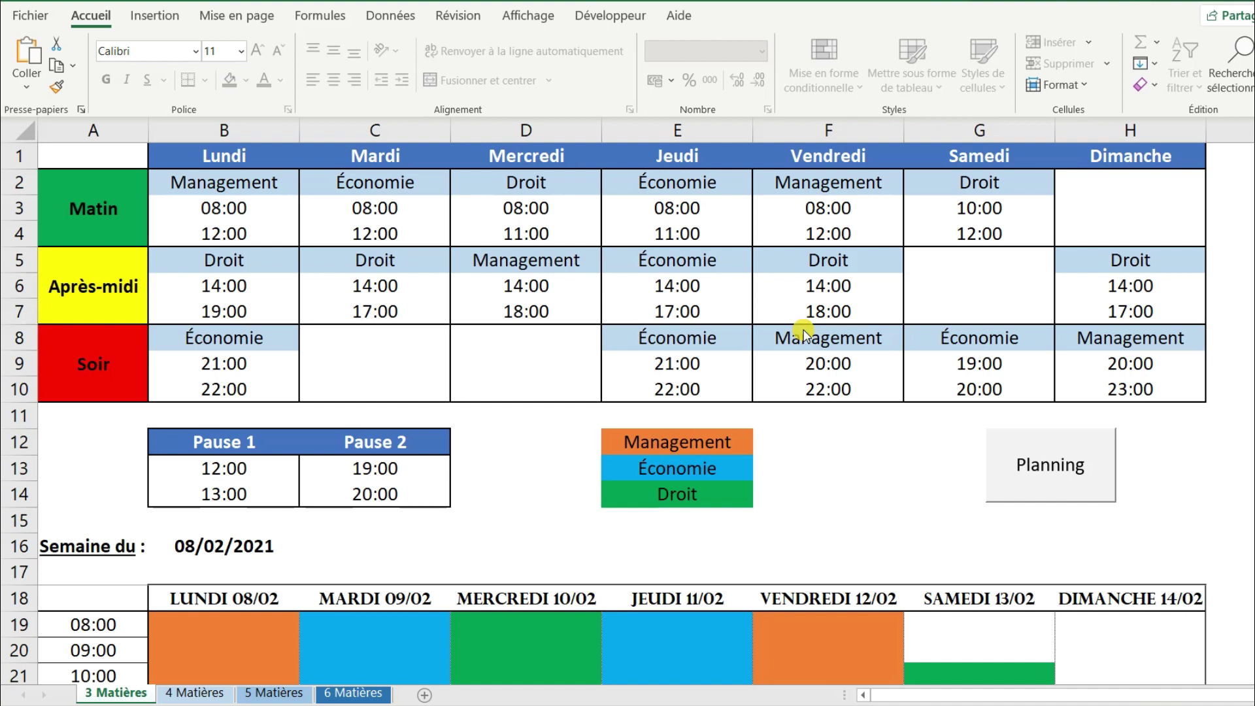
Look through the 3, 4, 5 and 6 Matières sheets, comparing their weekly timetables and subject colour lists, and return to 3 Matières
left_click(223, 546)
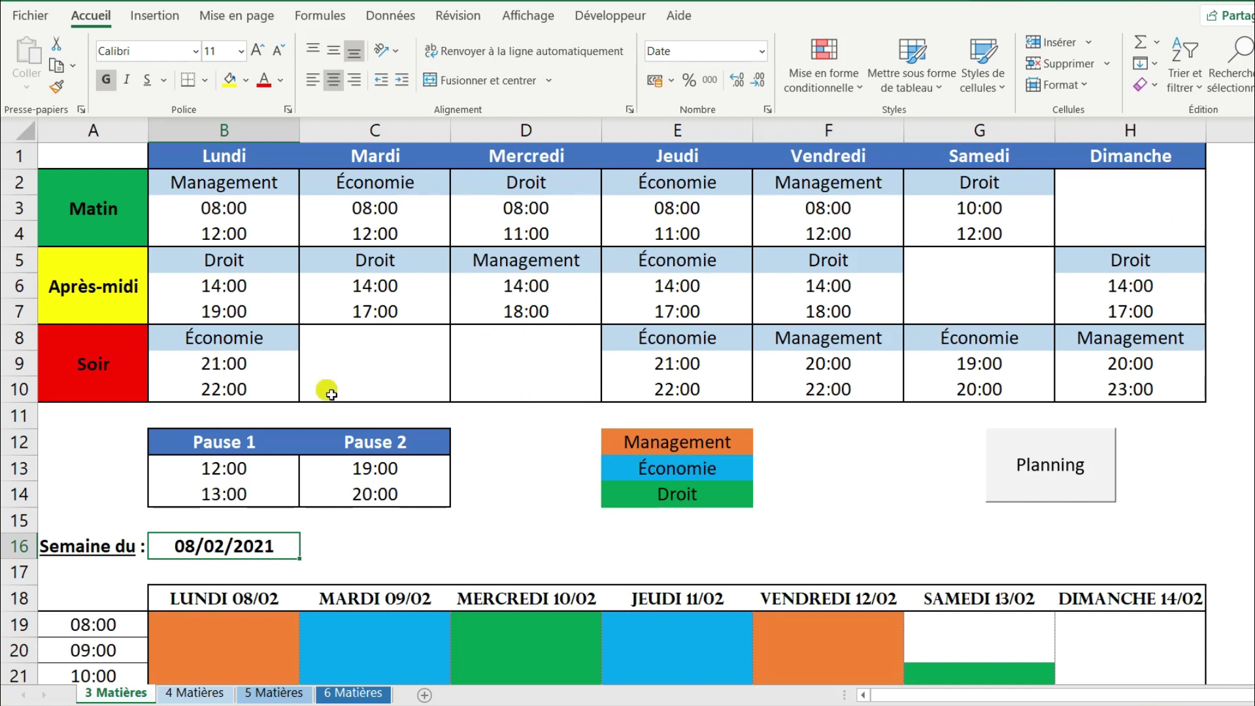
left_click(277, 693)
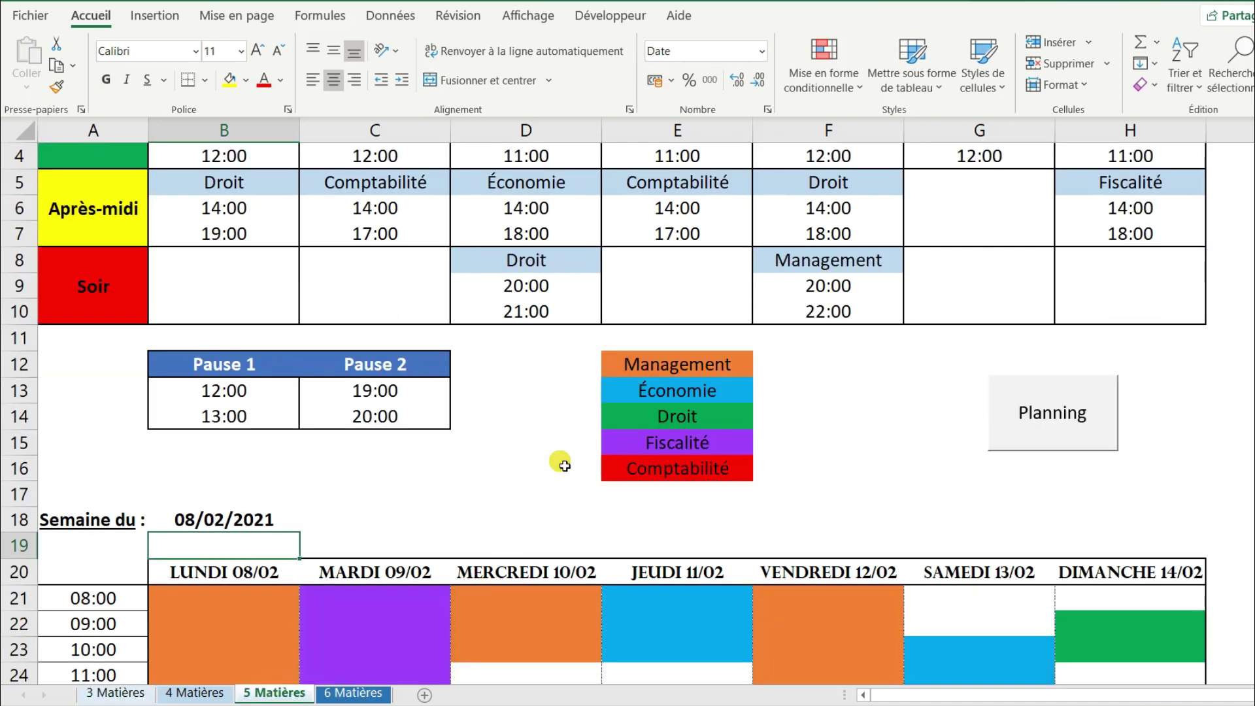
scroll(549, 451, "up", 1)
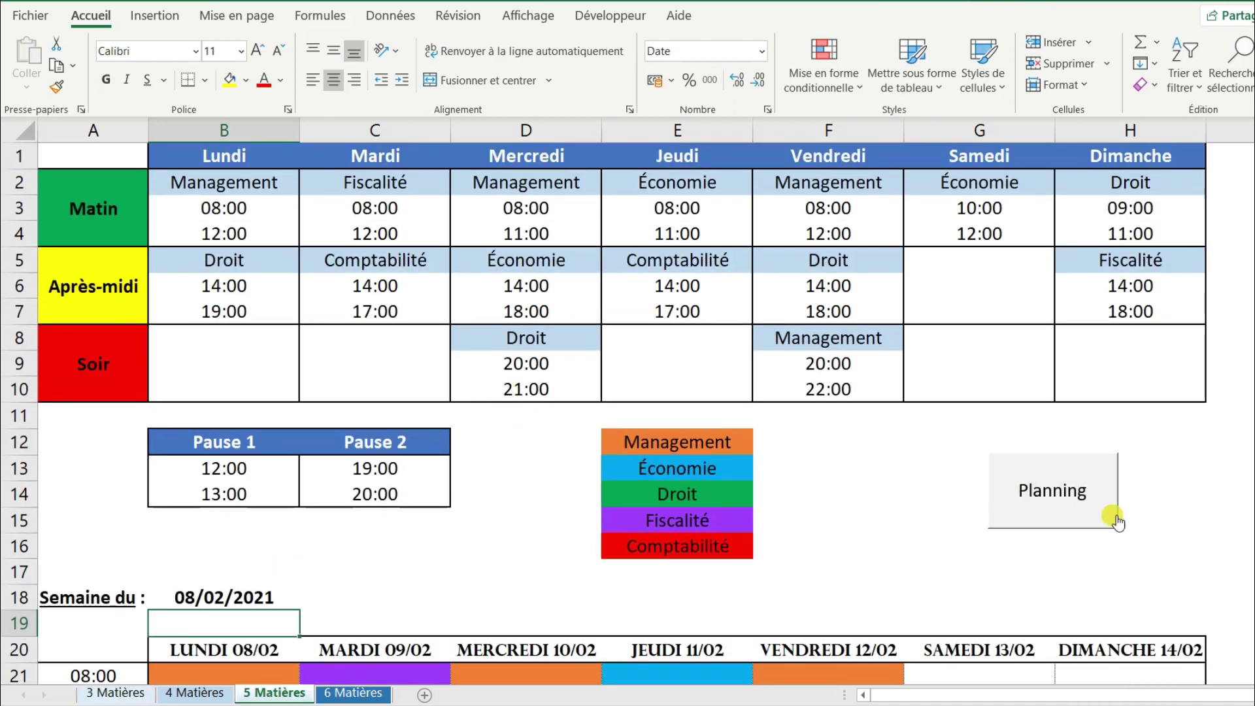
left_click(1079, 533)
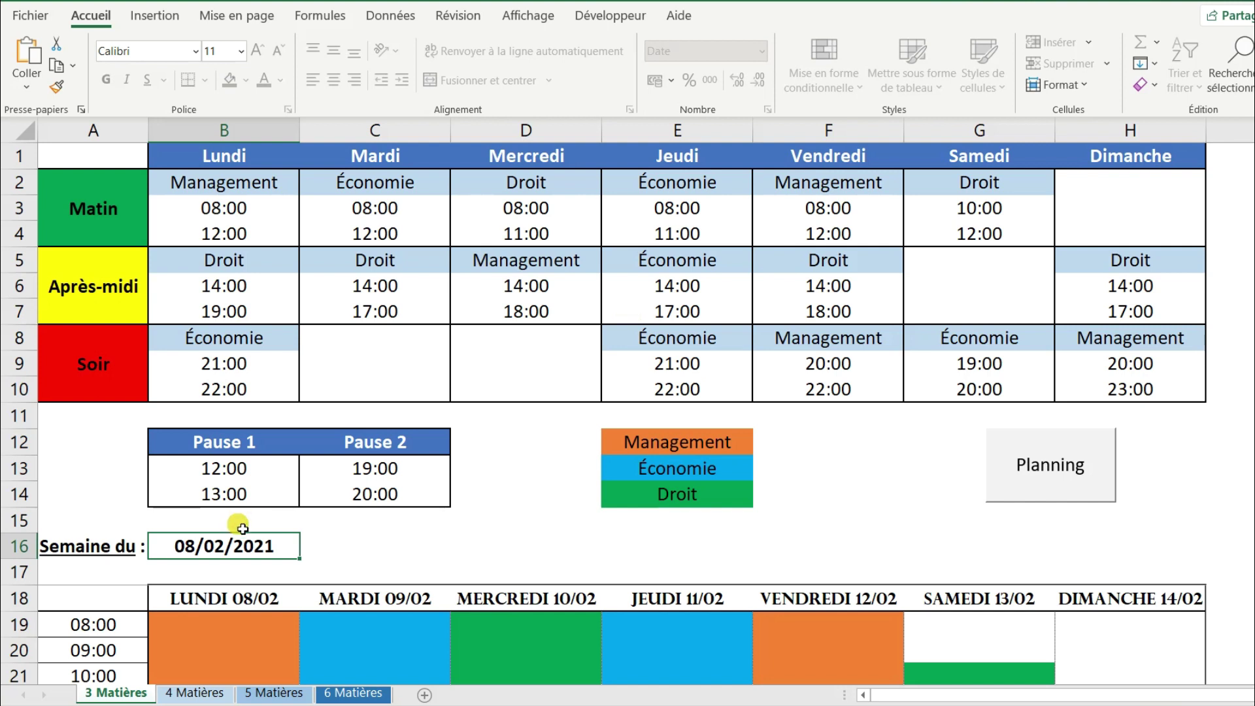
left_click(208, 694)
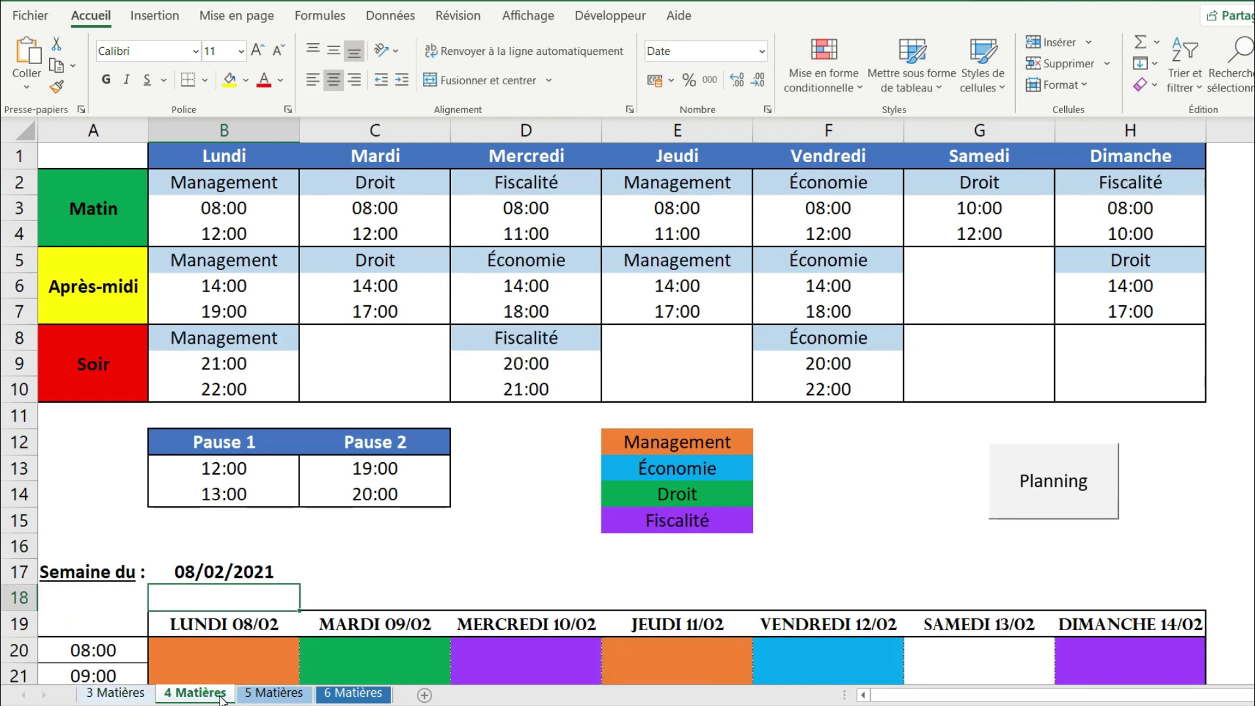
left_click(273, 693)
left_click(340, 695)
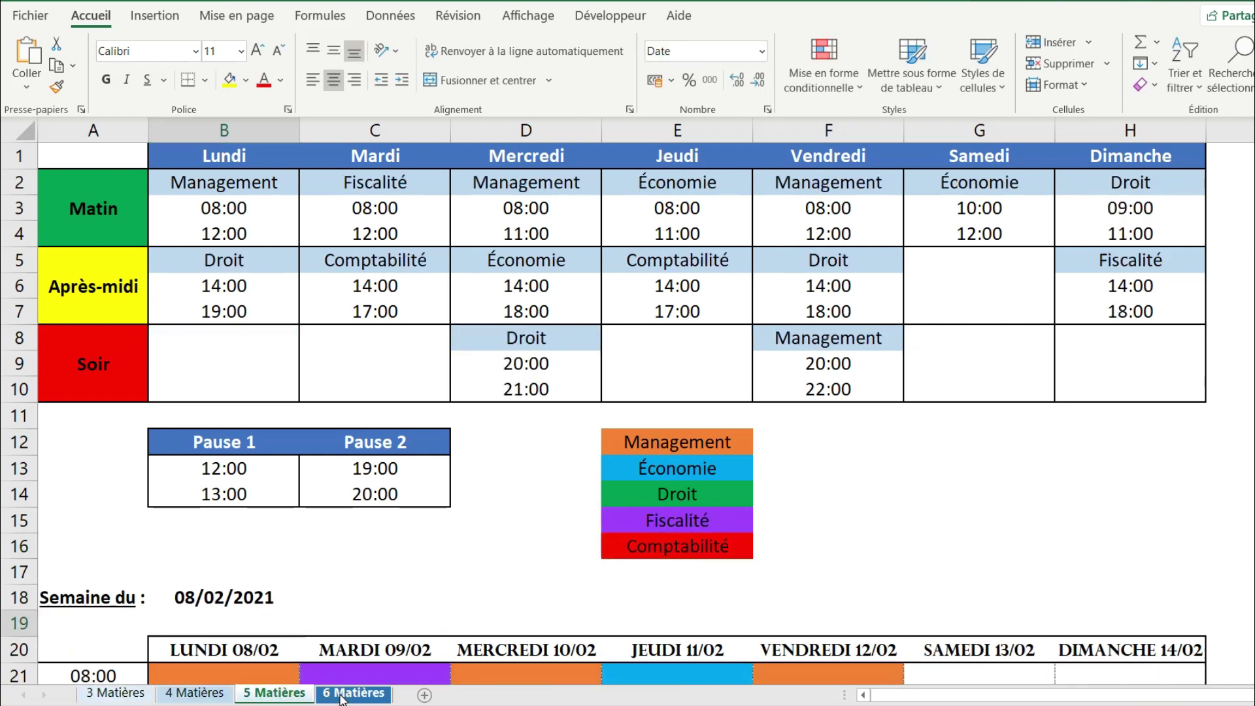
left_click(101, 693)
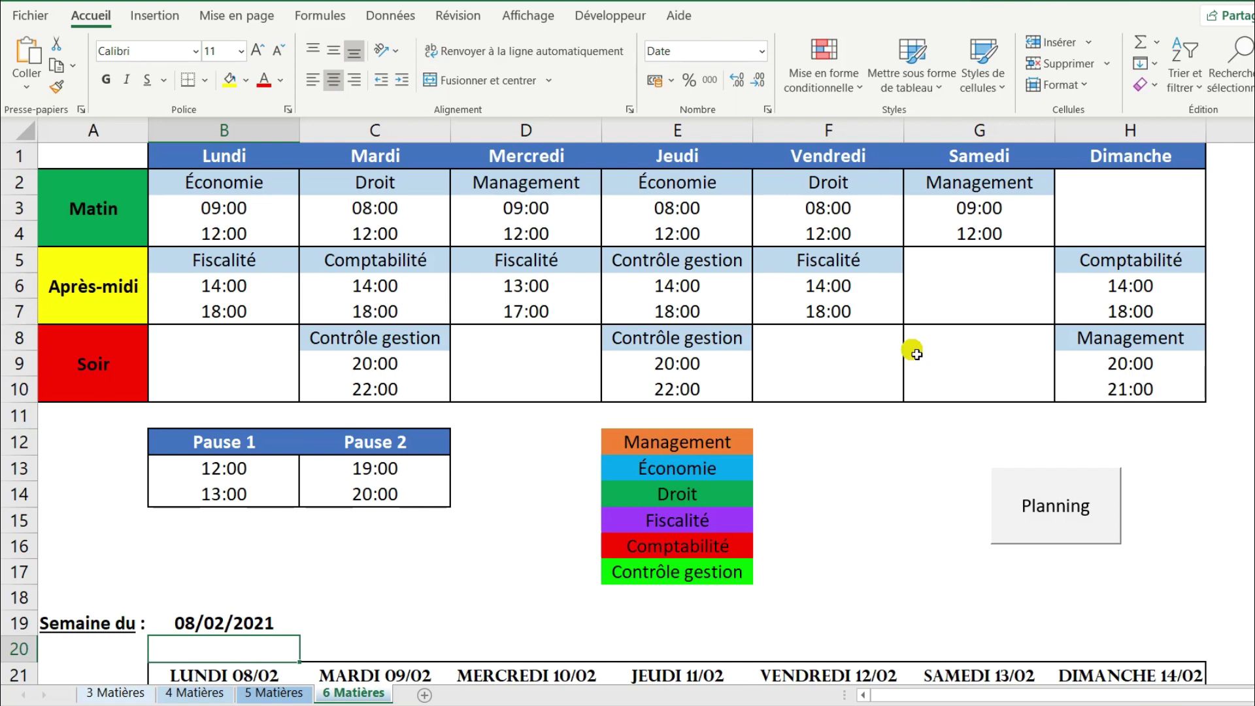
left_click(134, 693)
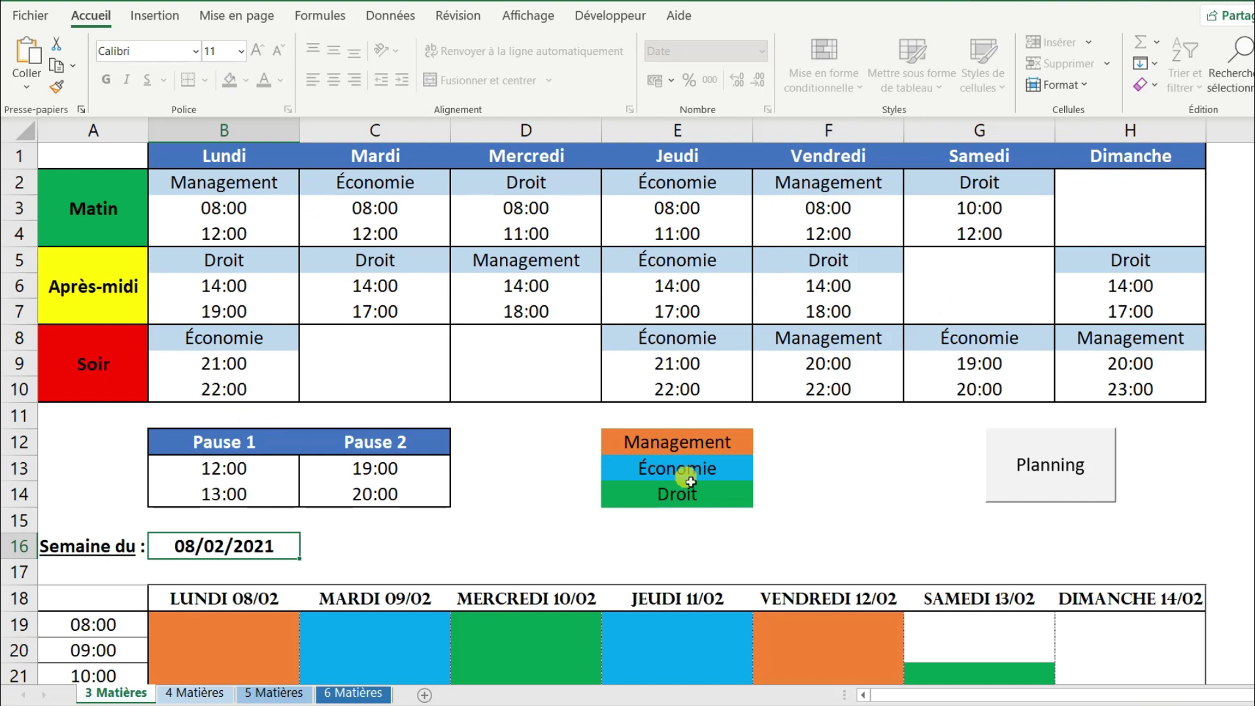
Examine the coloured hourly planning, its legend and the weekly summary table below the input timetable on the 3 Matières sheet
scroll(620, 296, "down", 1)
scroll(620, 296, "down", 2)
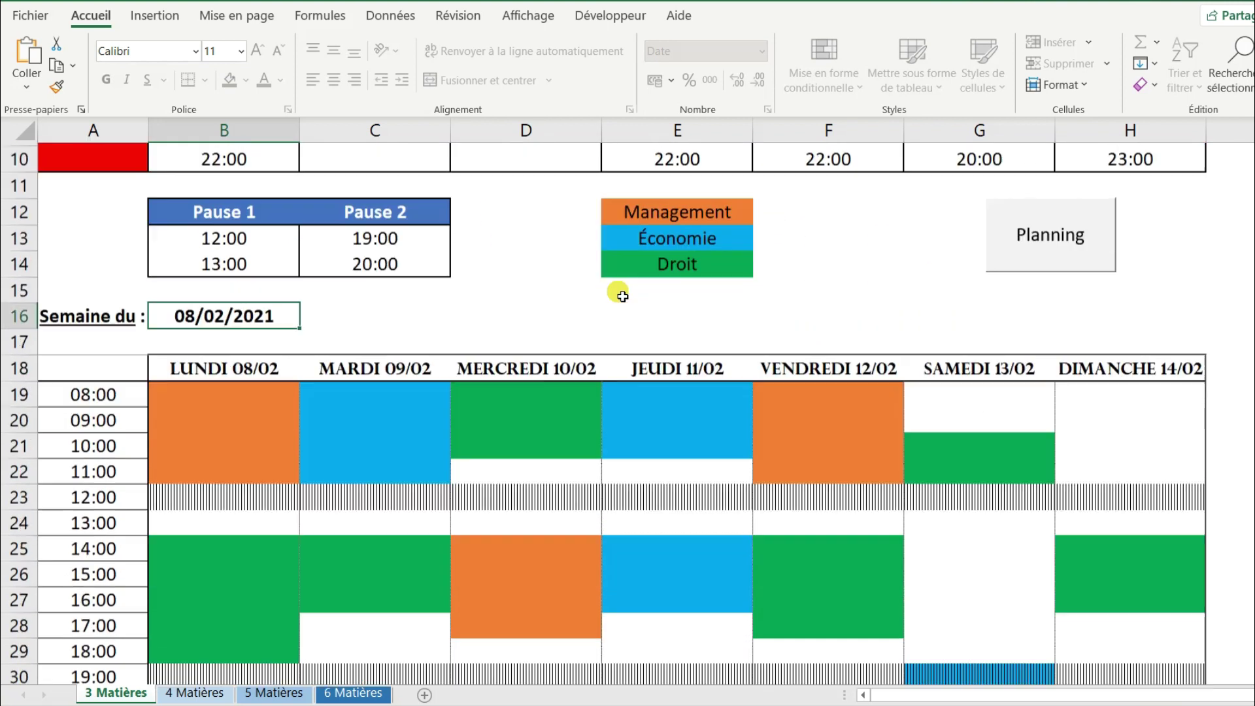
scroll(619, 296, "down", 1)
scroll(621, 299, "down", 1)
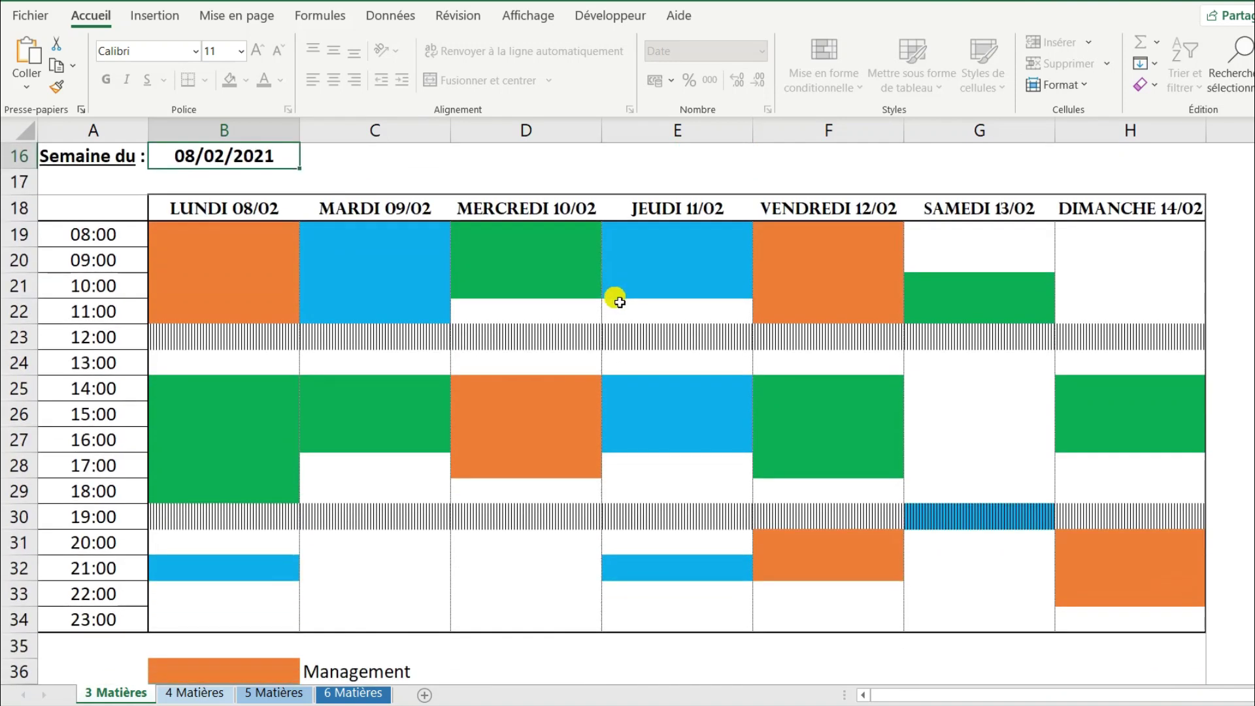
scroll(620, 302, "up", 5)
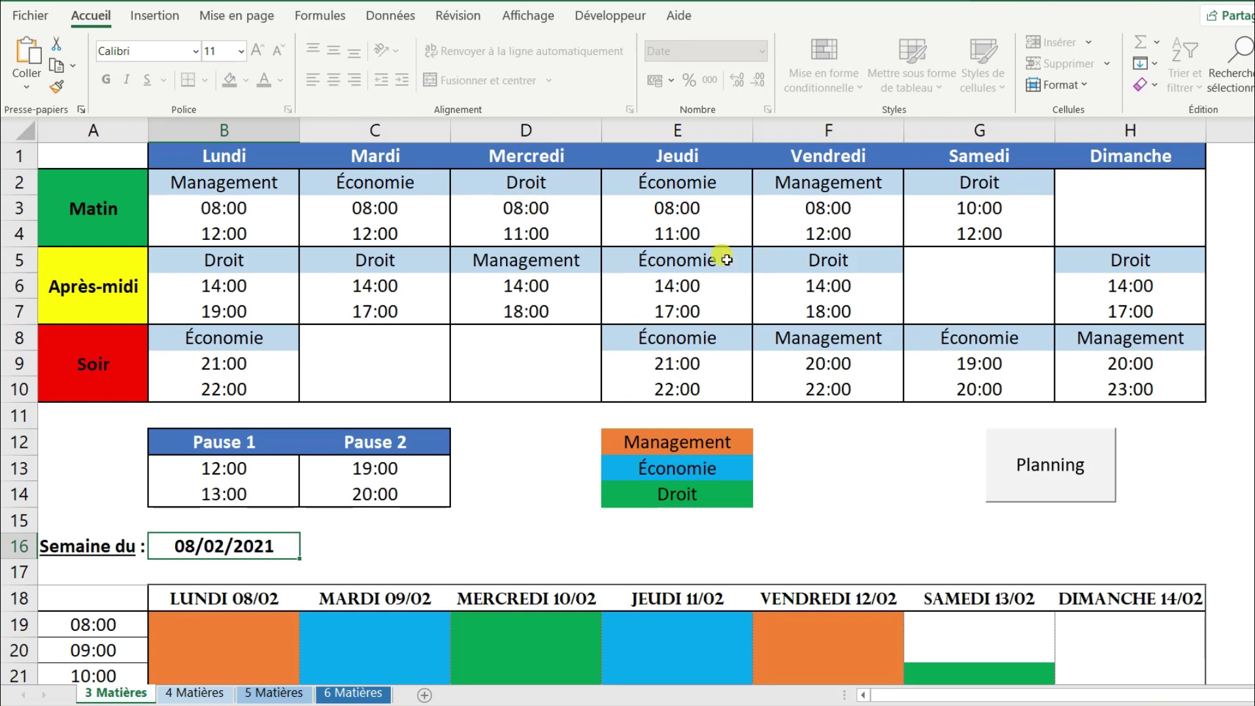
scroll(723, 268, "down", 4)
scroll(591, 338, "down", 2)
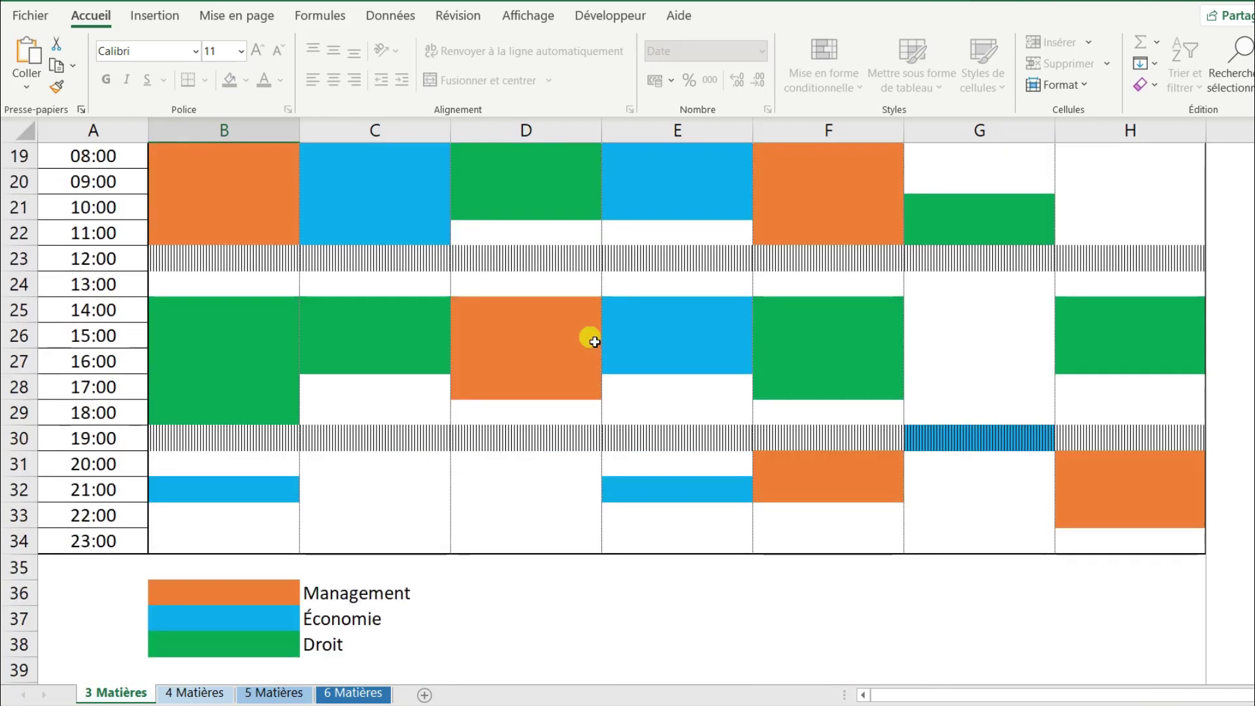
scroll(592, 339, "down", 4)
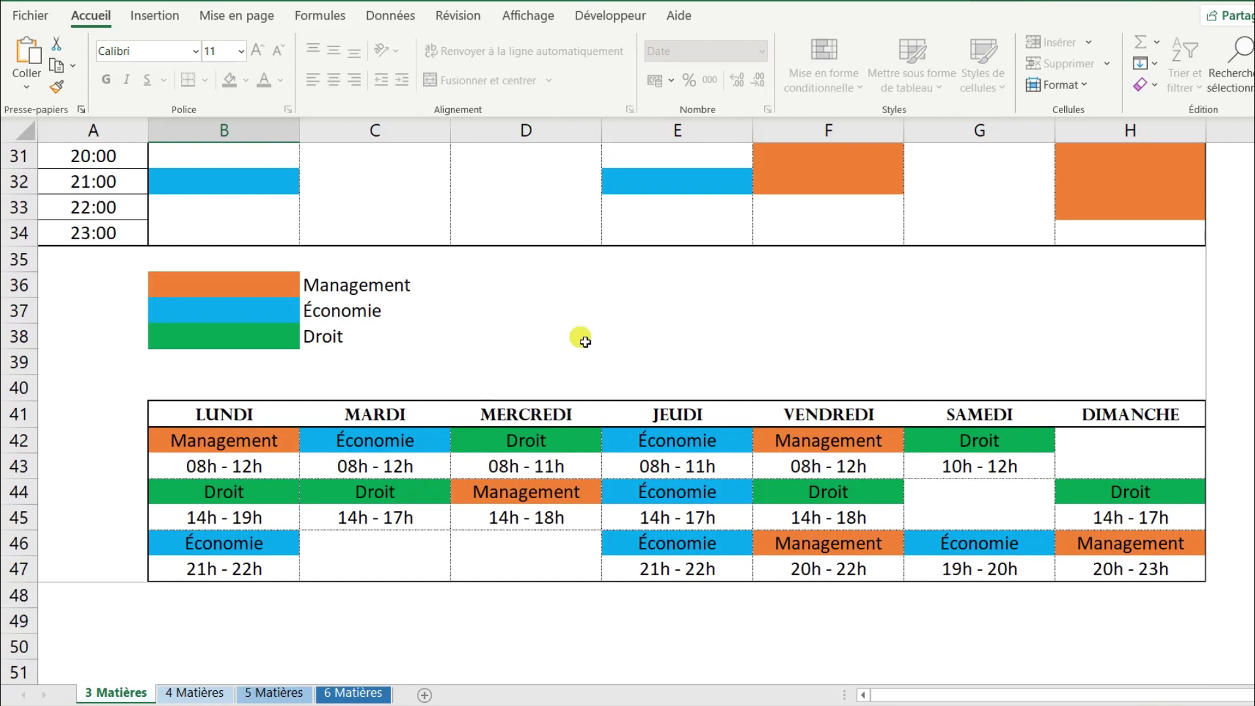
scroll(647, 331, "up", 10)
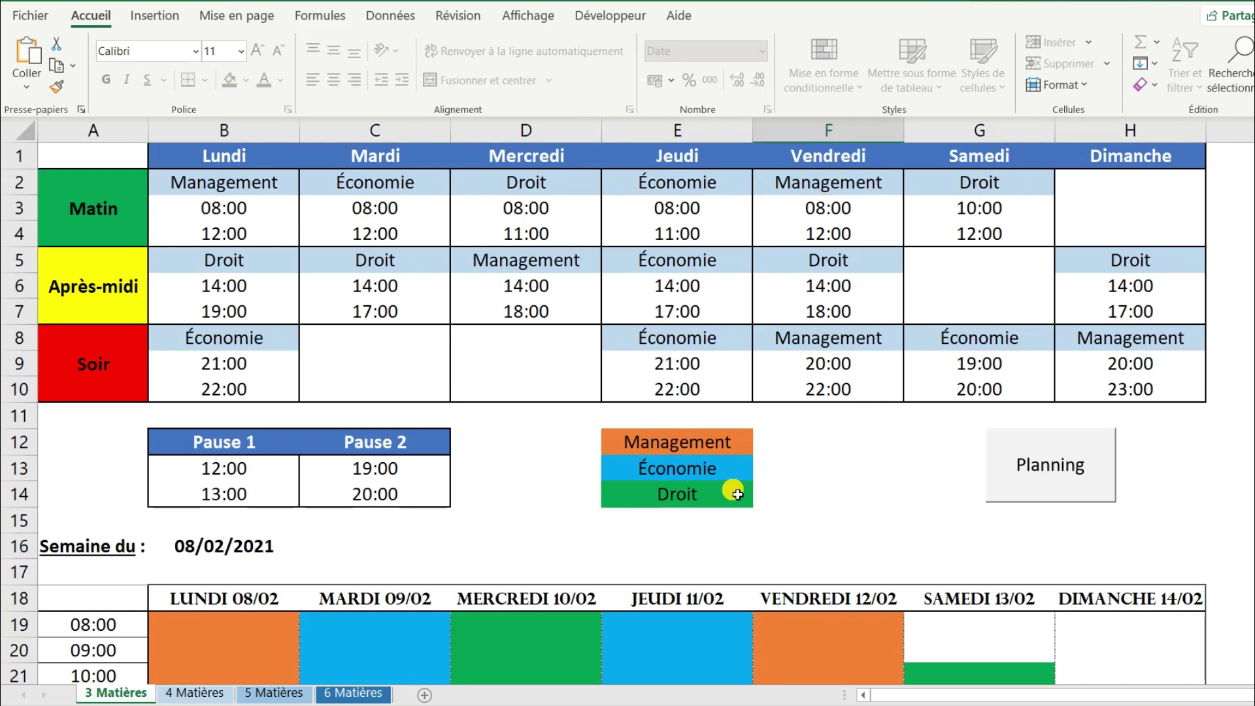
Clear all timetable entries in B2:H10 and the three subject names in E12:E14
left_click_drag(210, 183, 1079, 389)
key("Delete")
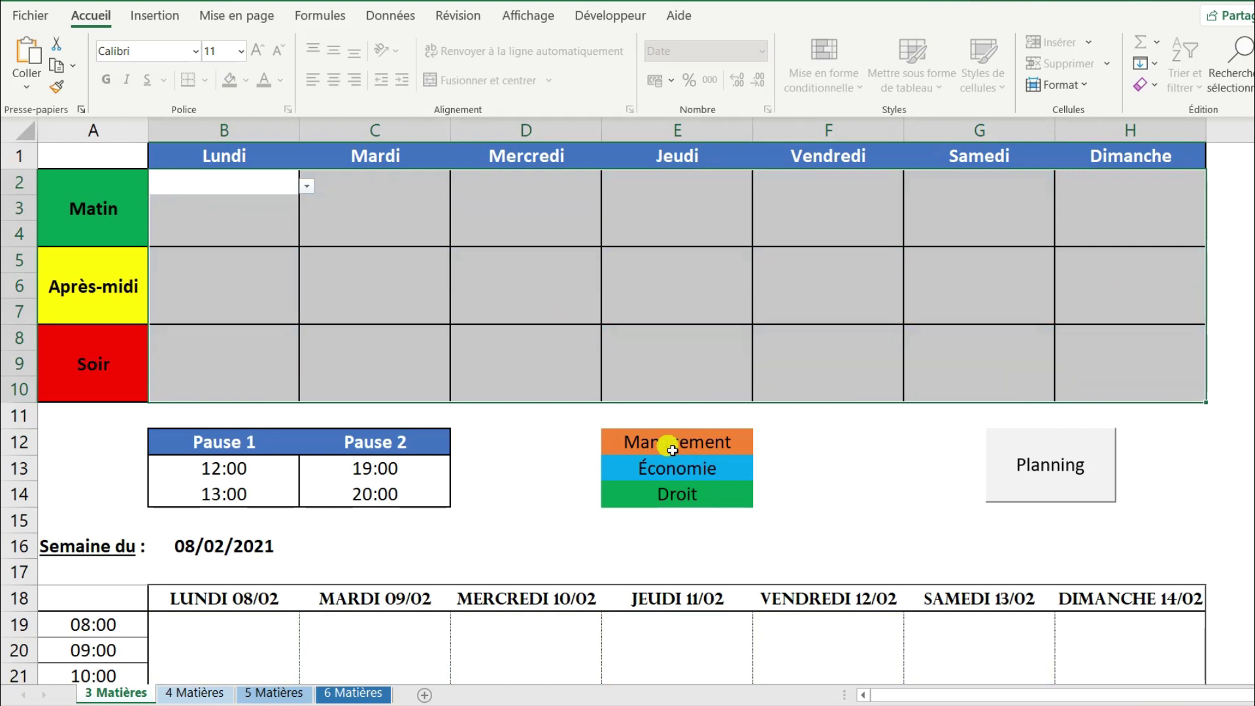
left_click_drag(672, 450, 669, 494)
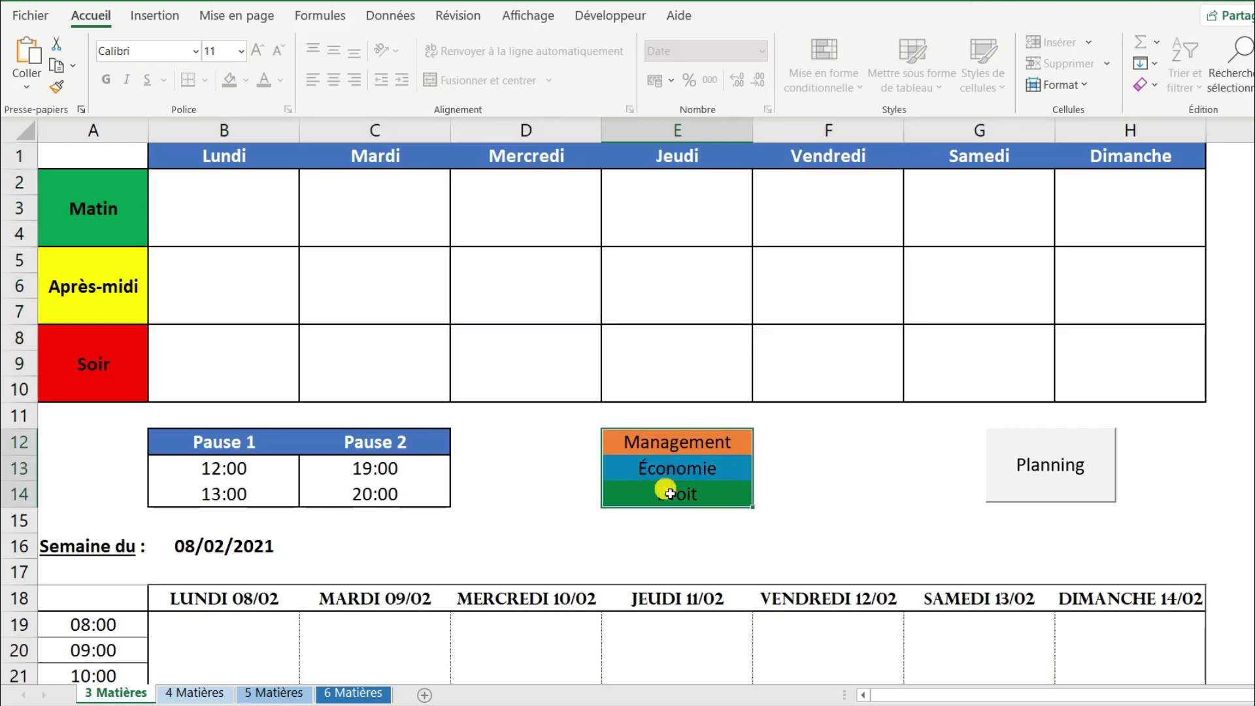
key("Delete")
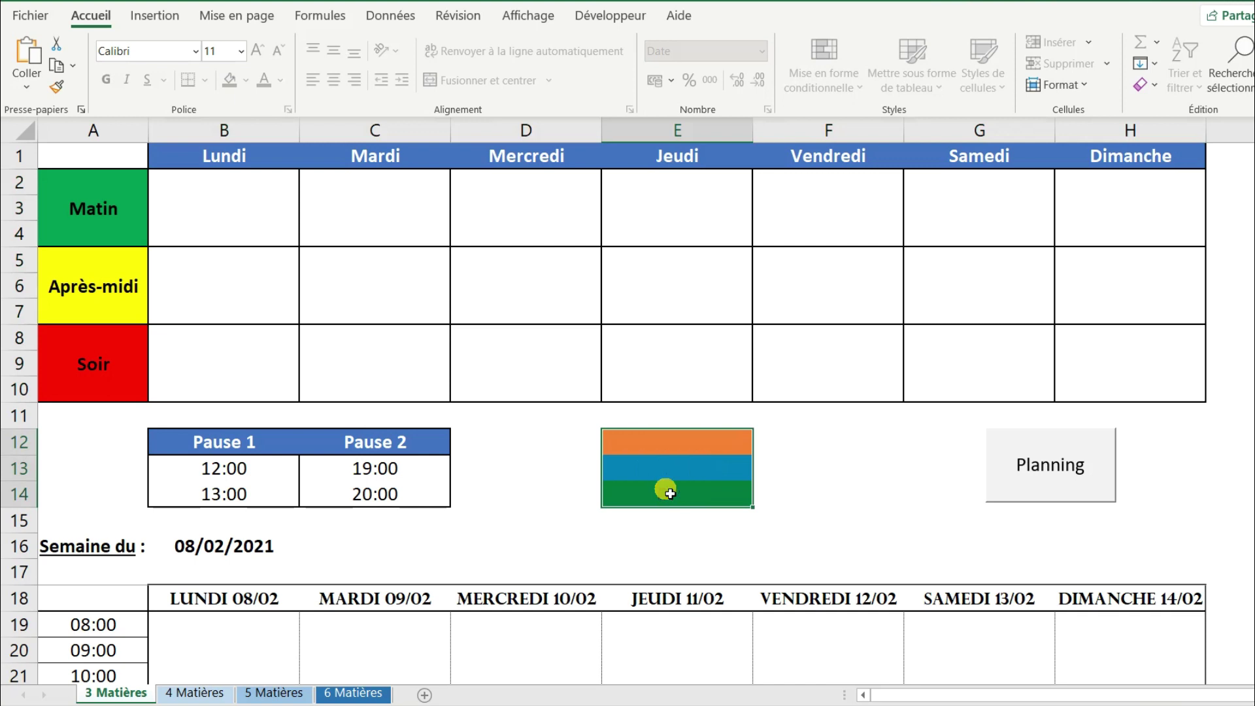
Set the end time of Pause 1 to 14:00
left_click(251, 230)
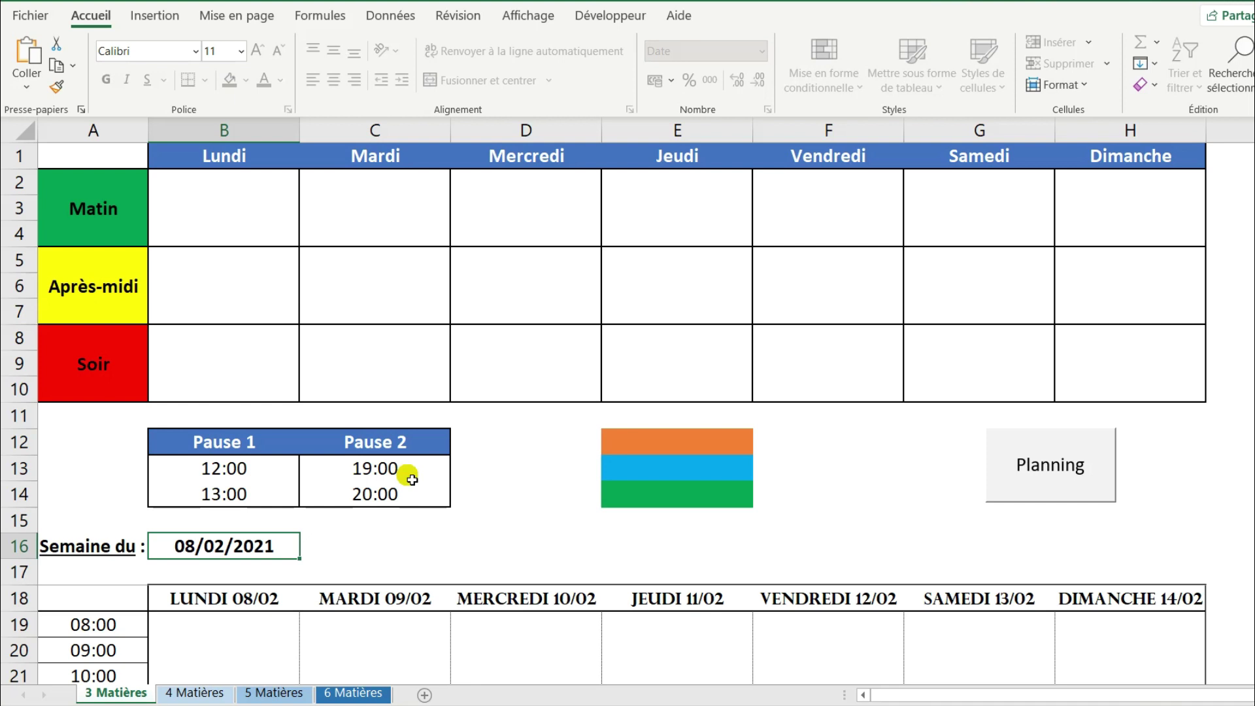
scroll(327, 463, "down", 1)
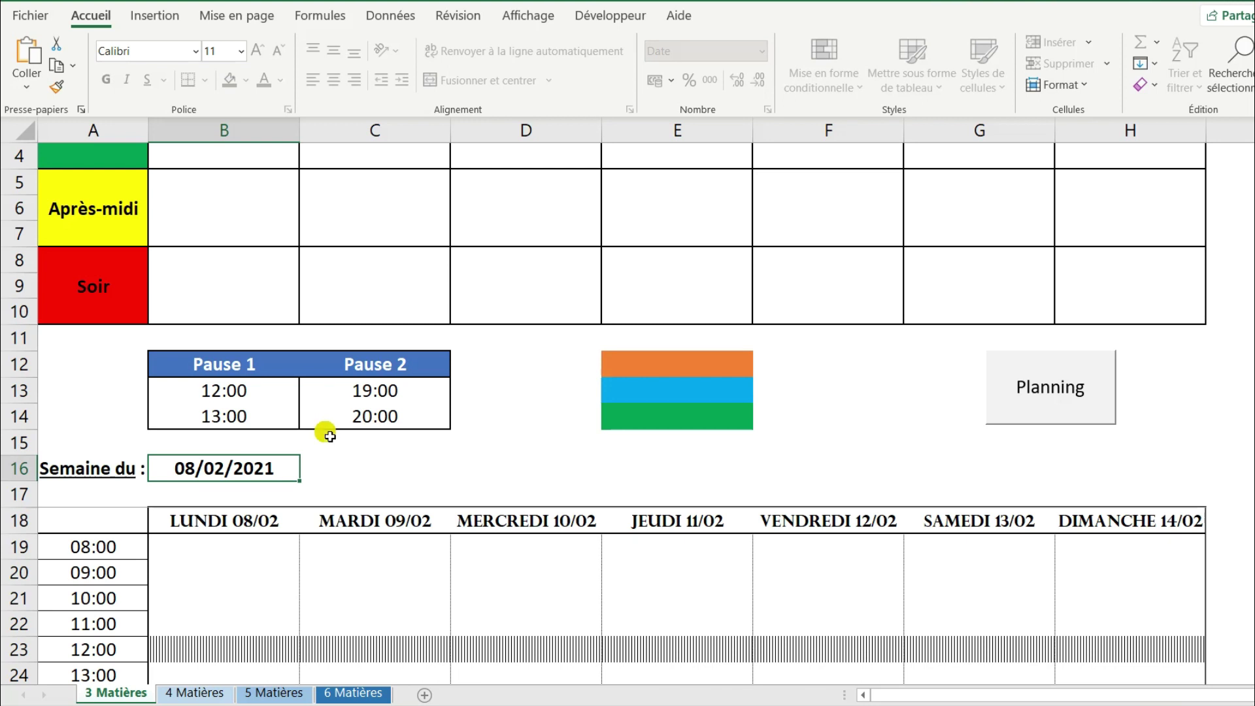
scroll(371, 435, "down", 4)
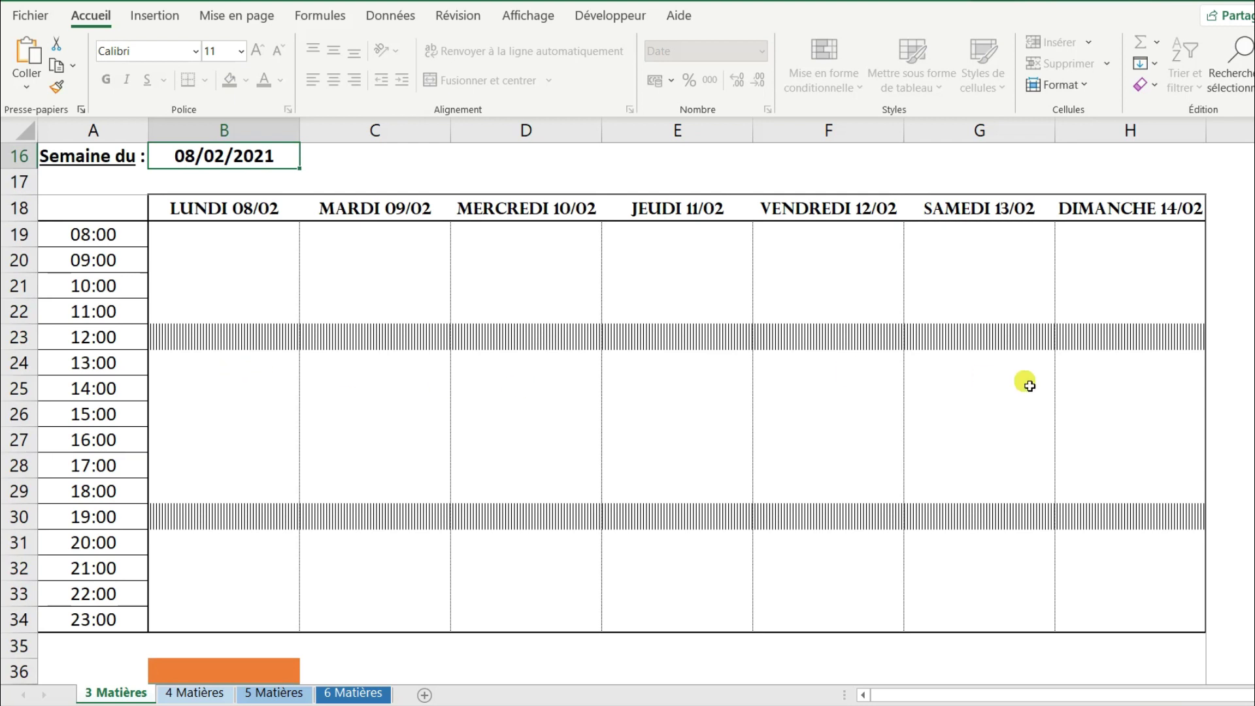
scroll(566, 458, "up", 3)
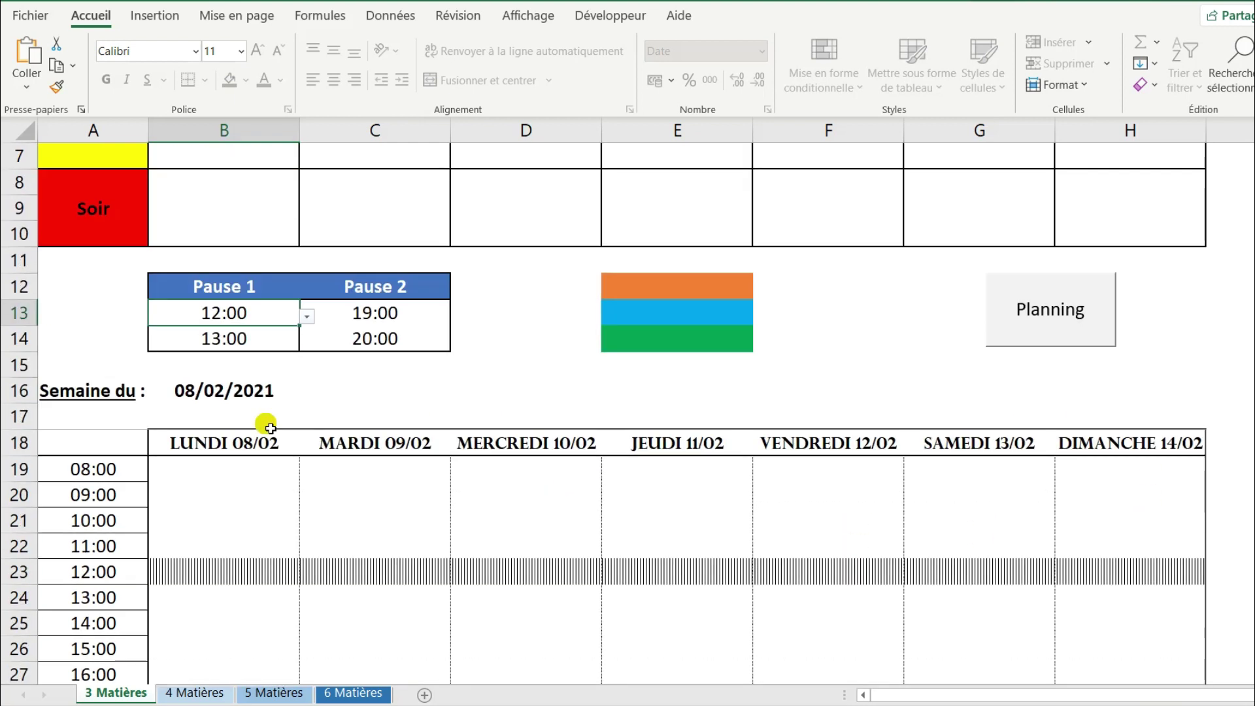
left_click(285, 344)
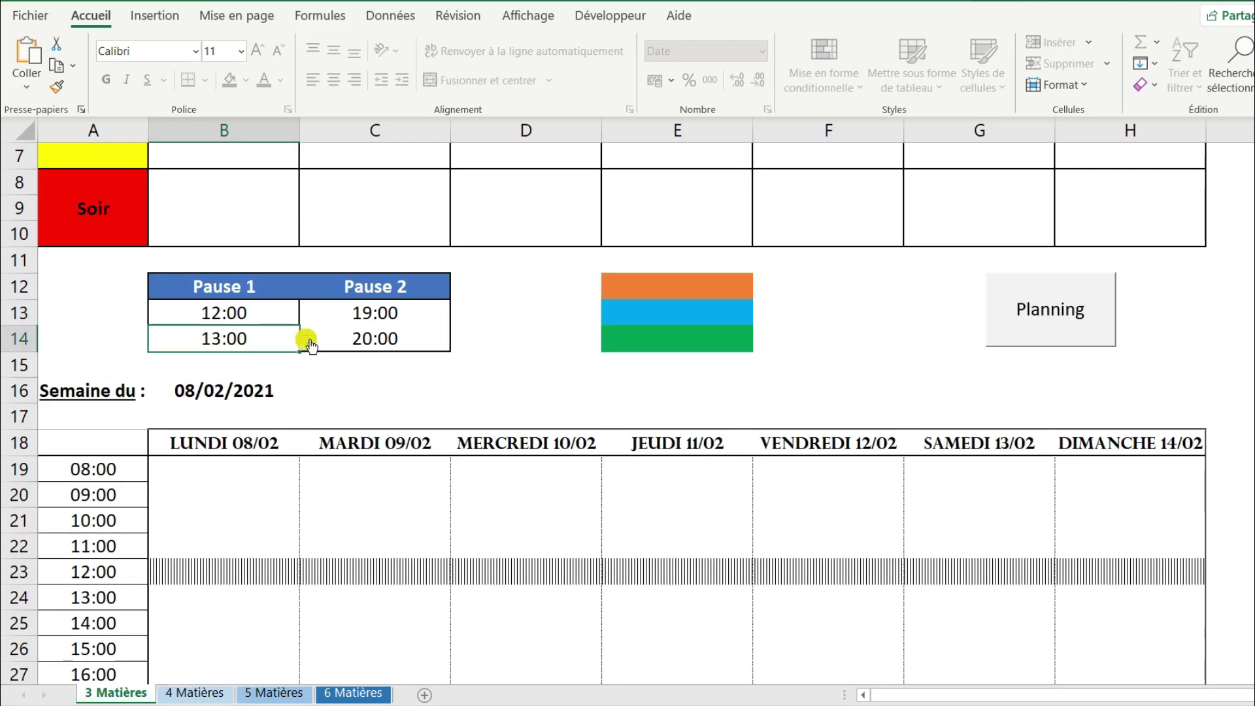
left_click(306, 342)
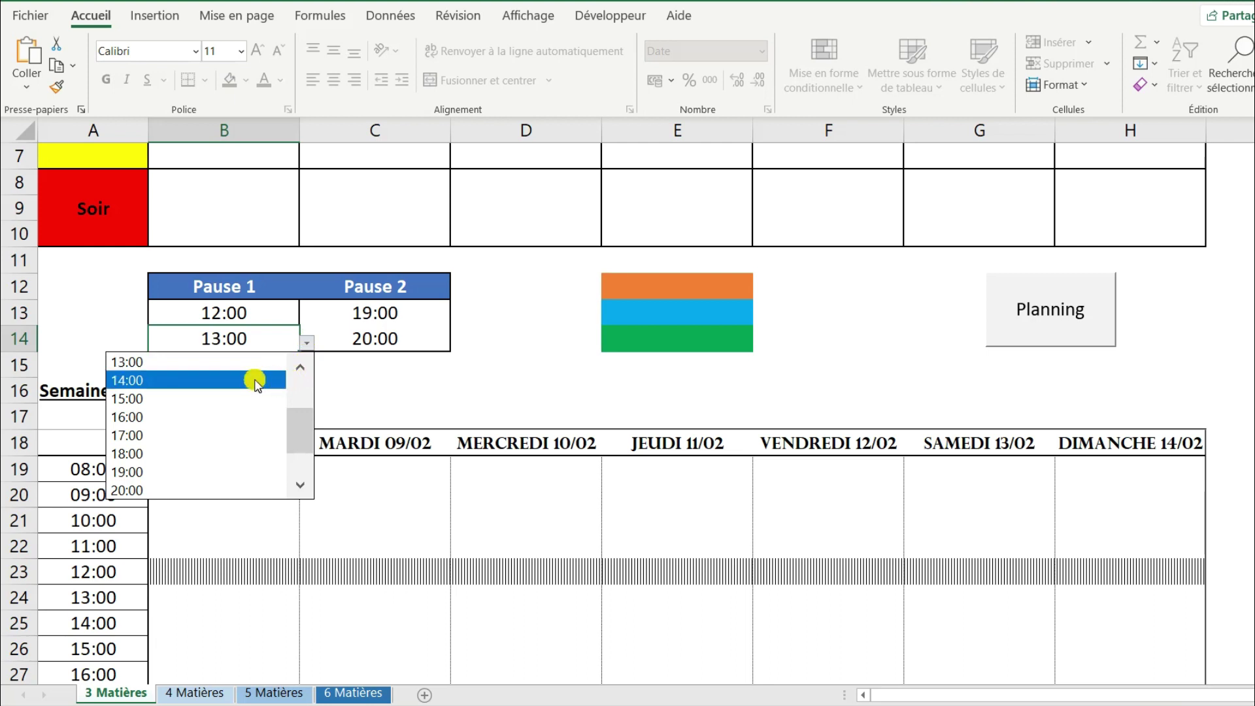
left_click(268, 381)
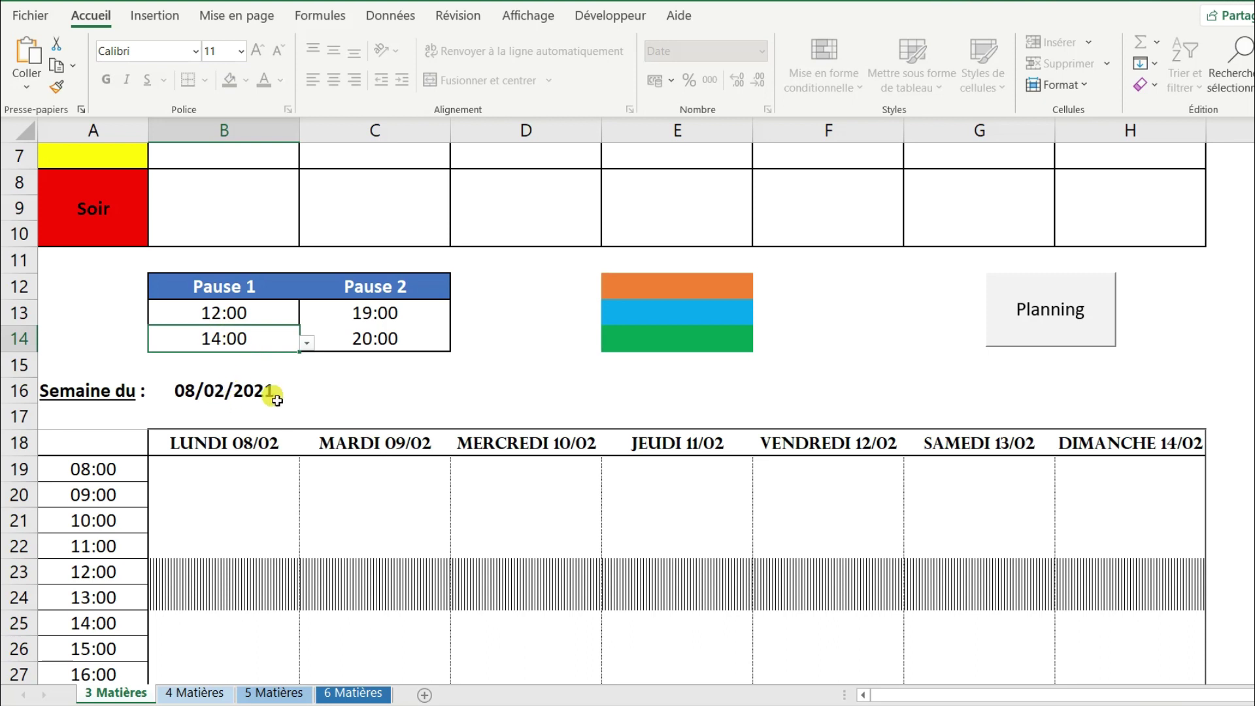
Set the end time of Pause 1 back to 13:00
left_click(235, 315)
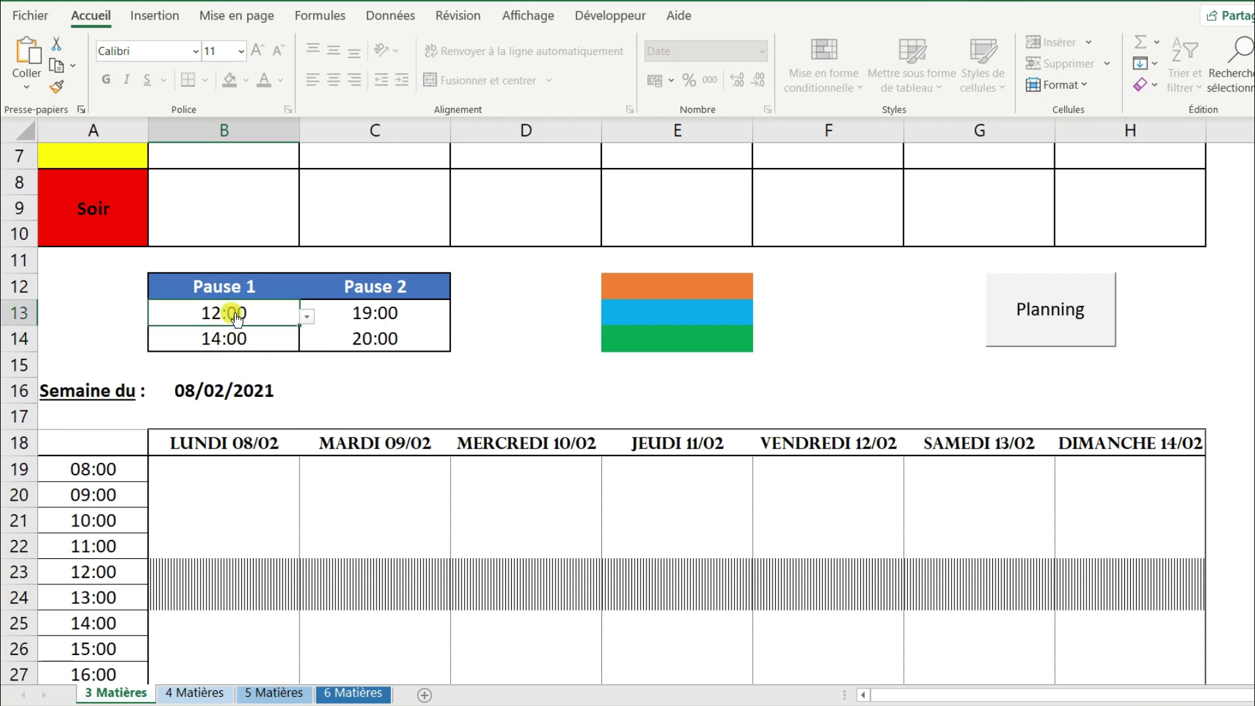
left_click(251, 345)
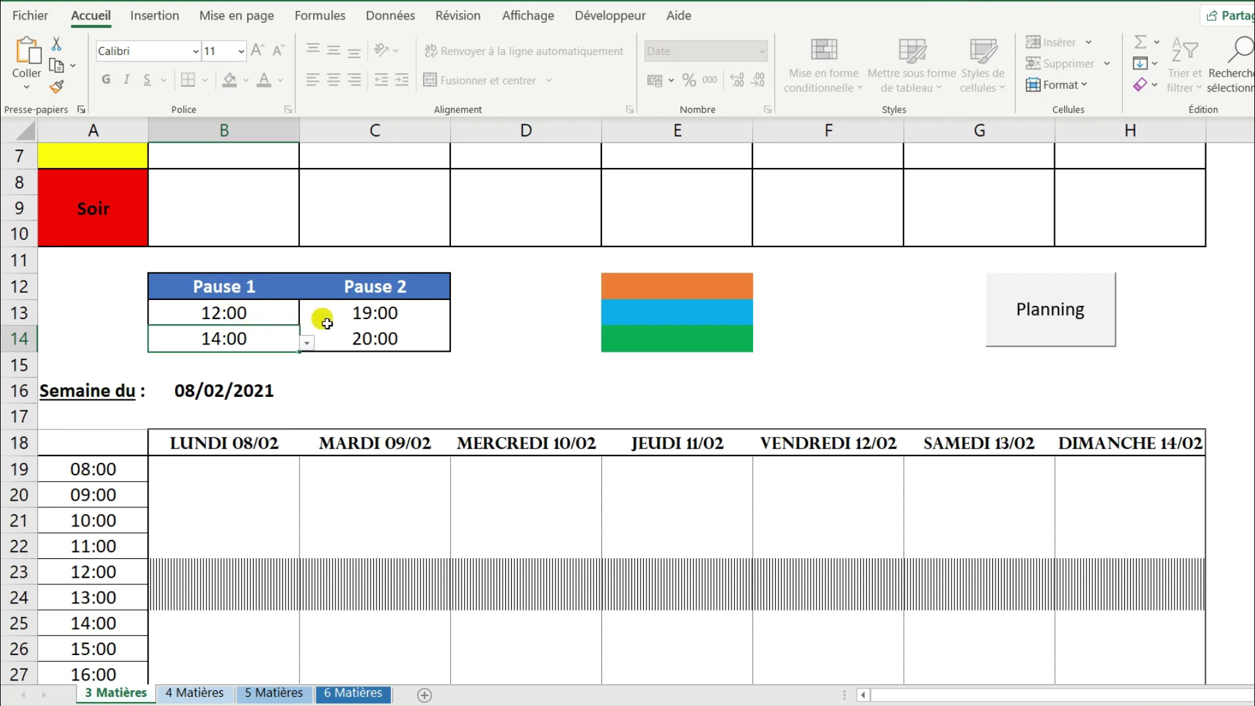
left_click(307, 343)
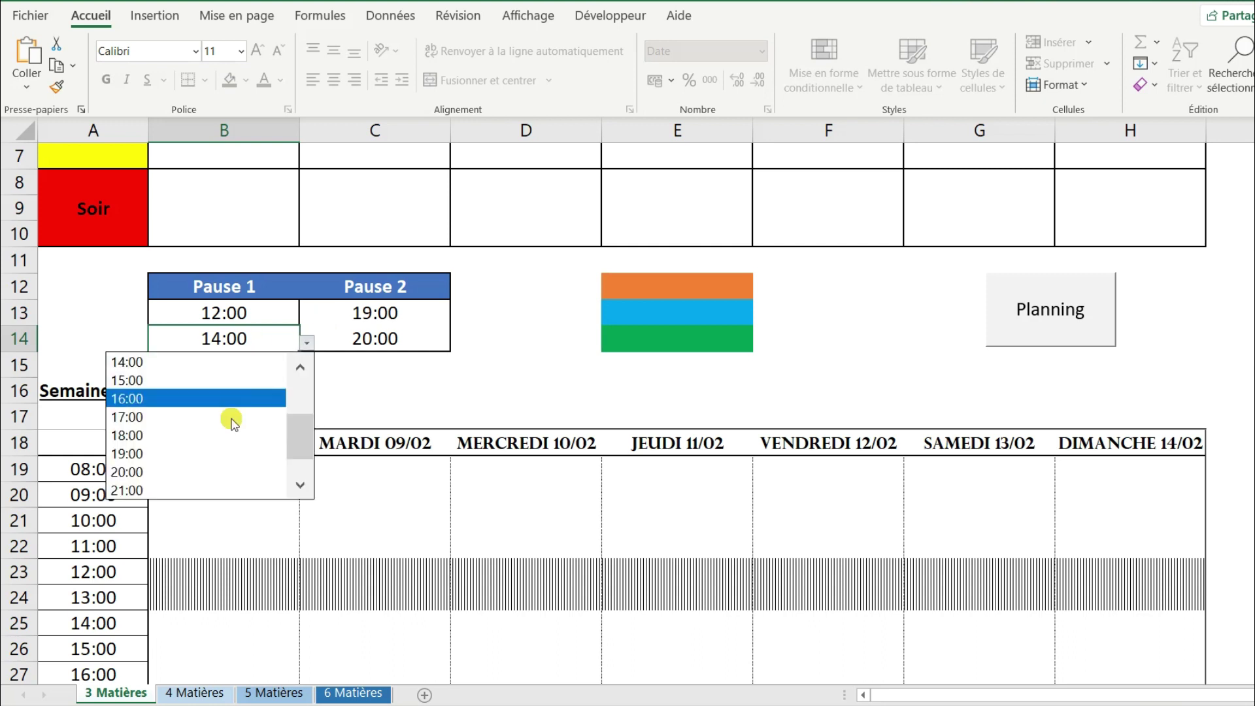
left_click_drag(291, 427, 294, 410)
left_click(193, 400)
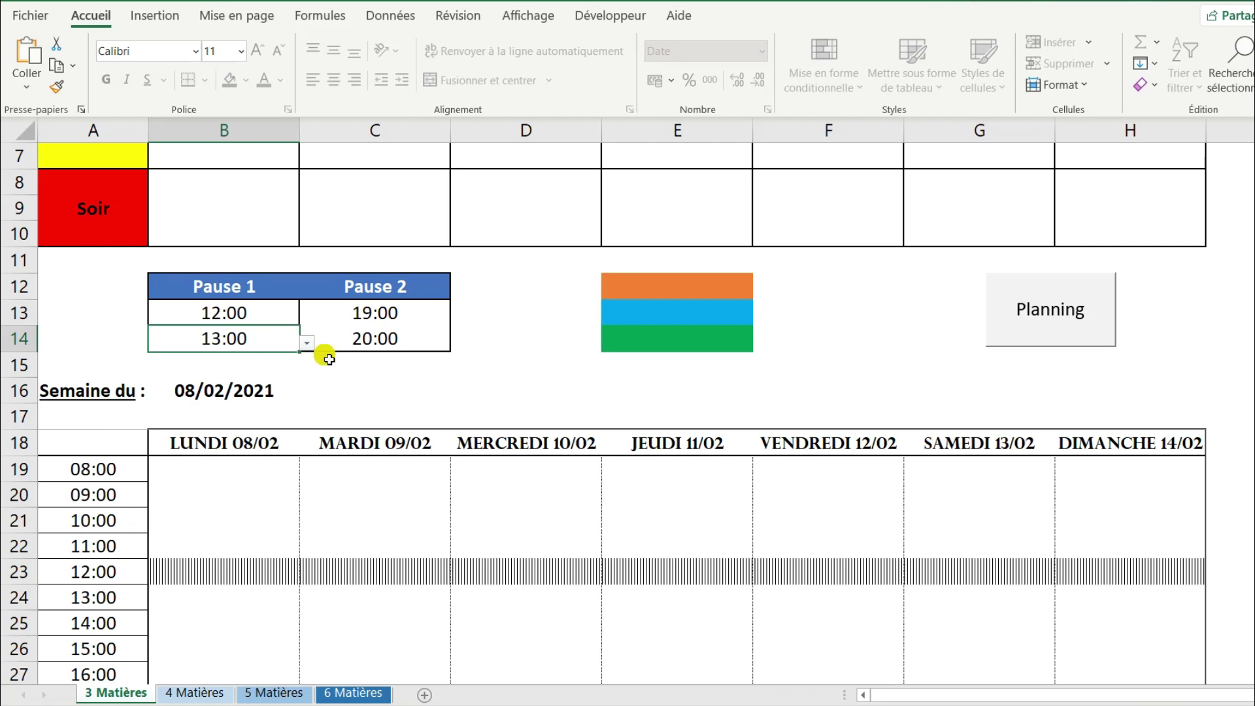
left_click(287, 316)
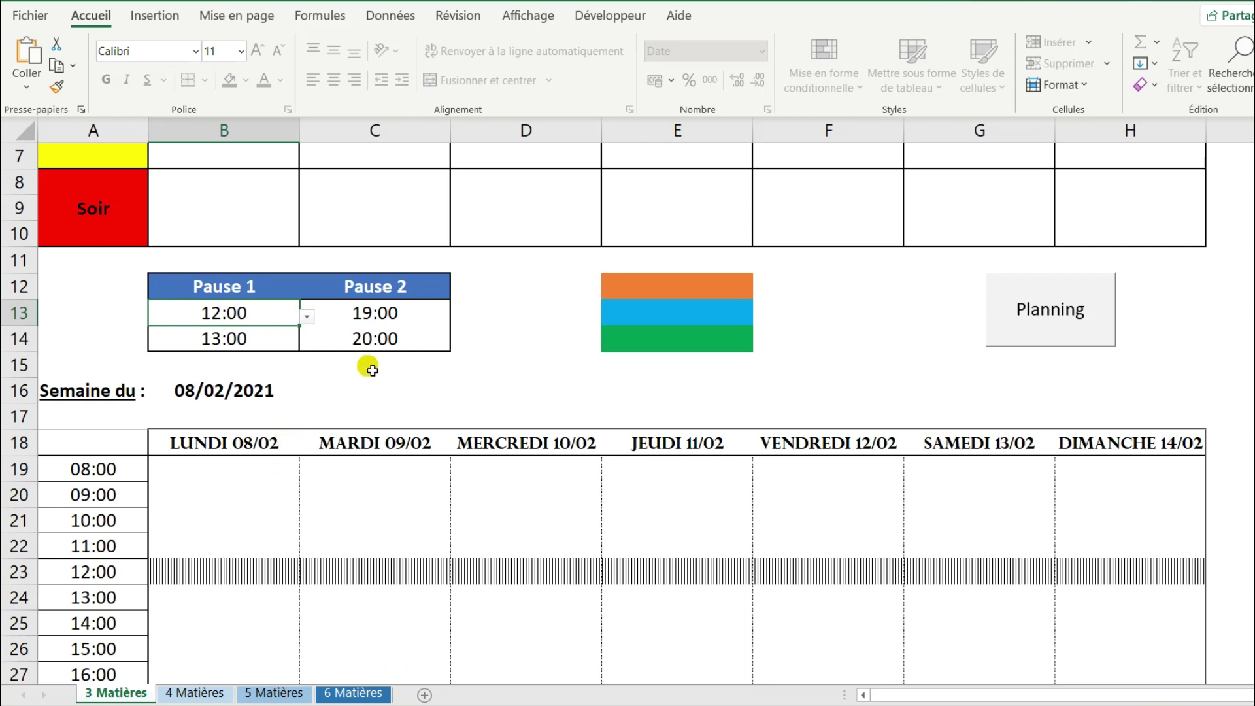
Compare the three coloured subject cells with the subject list on the 4 Matières sheet, and select the orange subject cell on 3 Matières
scroll(371, 370, "up", 2)
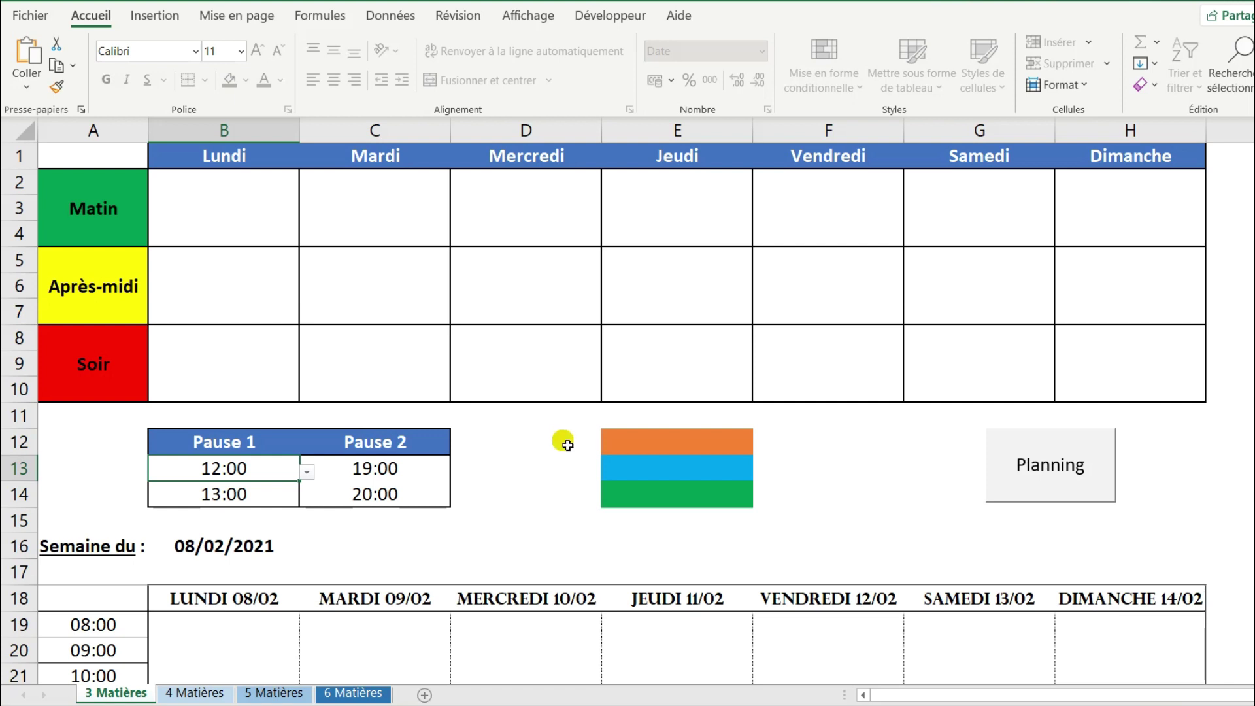
left_click(639, 438)
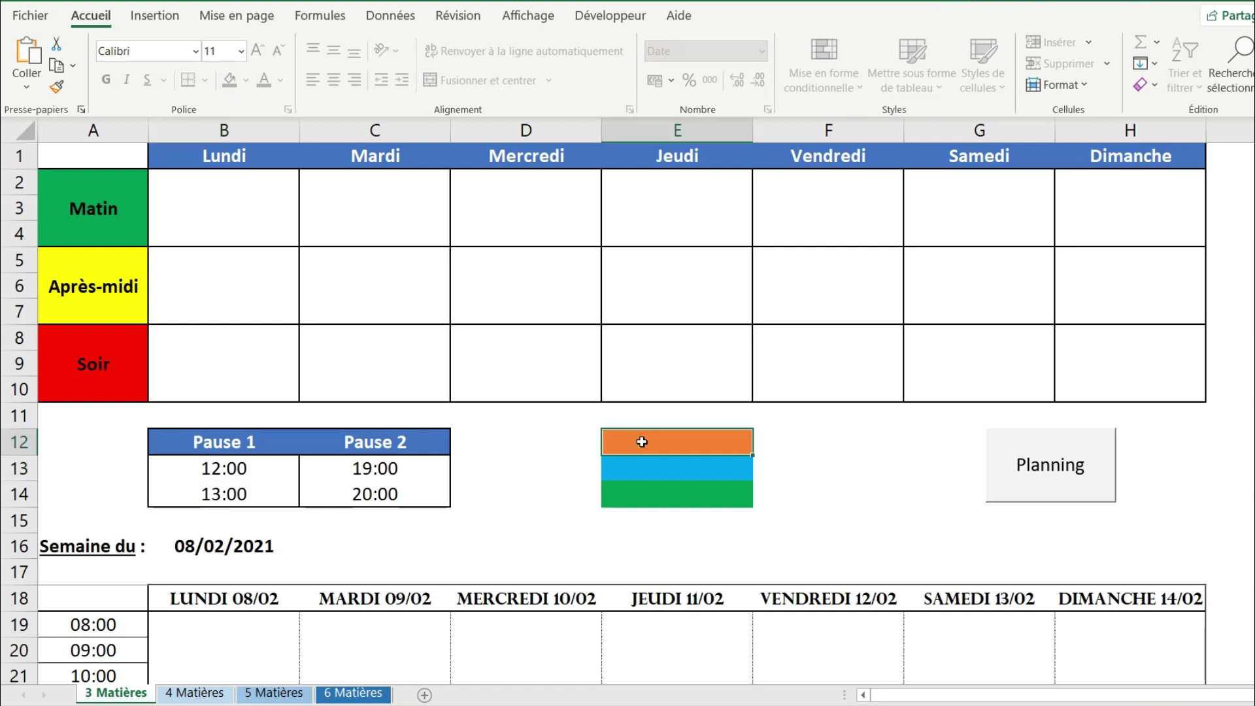
left_click(651, 501)
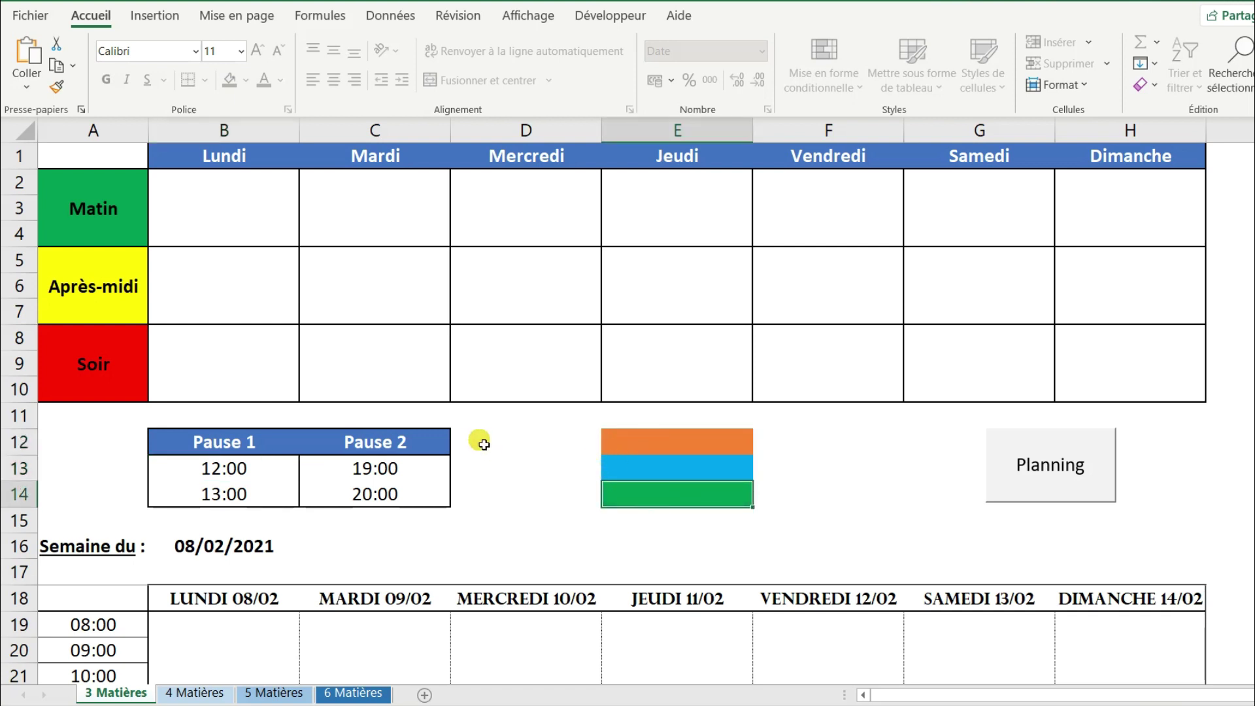
left_click(198, 691)
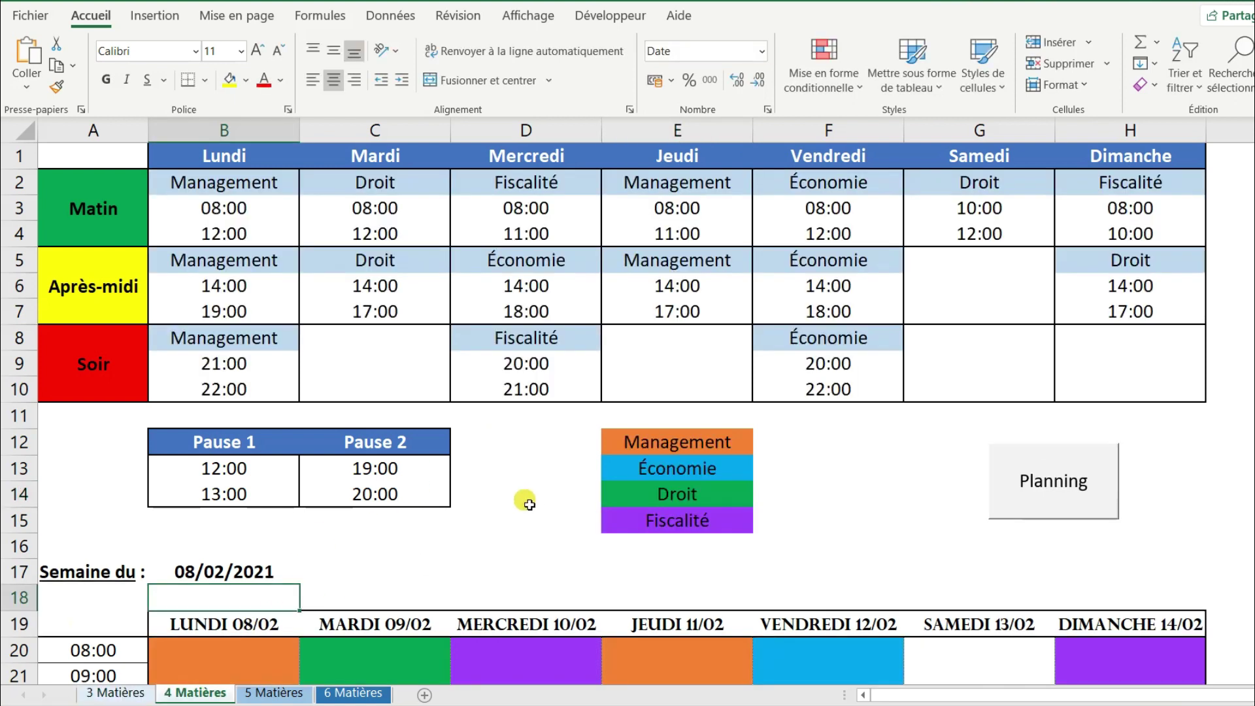
left_click(108, 693)
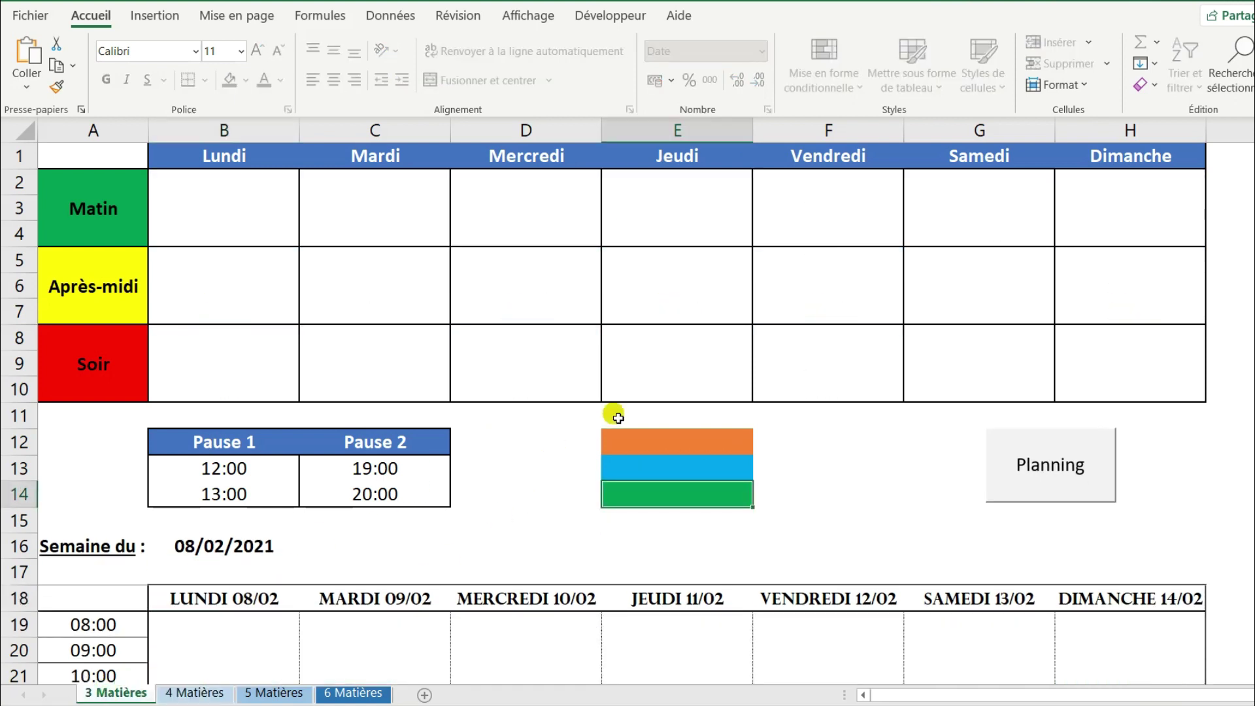
left_click(648, 447)
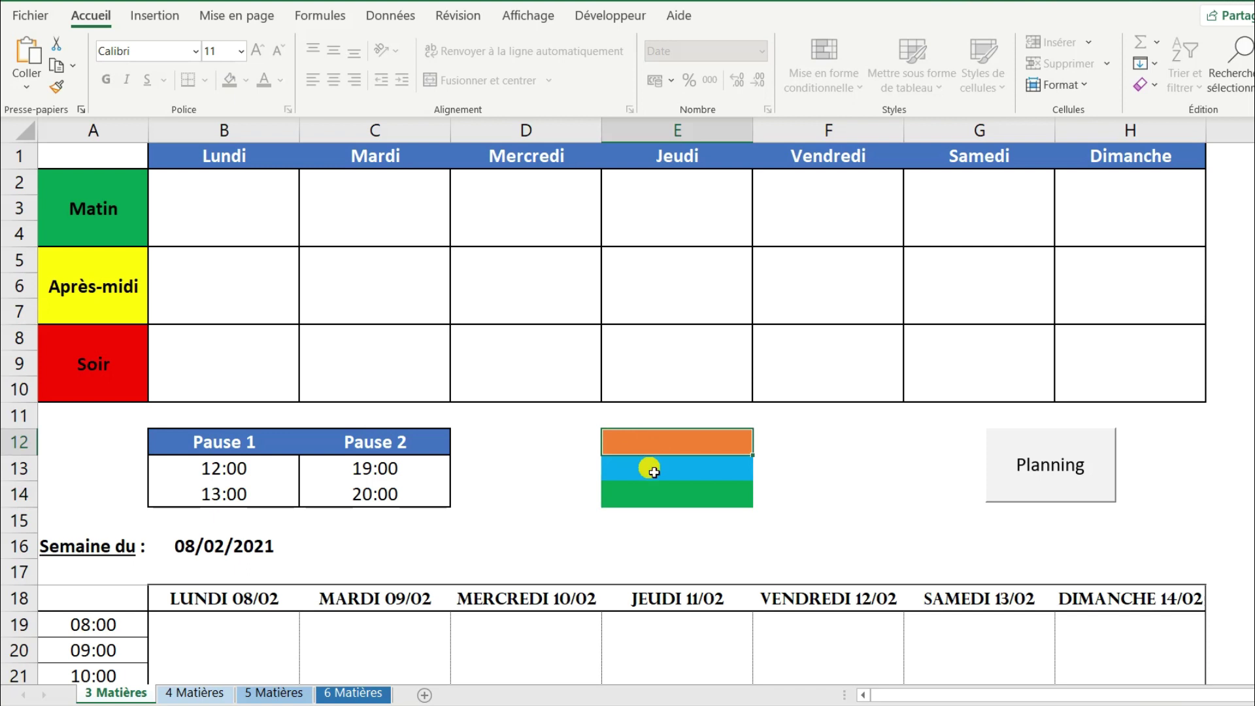
Enter the subject names Management, Droit and Math in the orange, blue and green cells E12:E14
left_click(654, 472)
left_click(653, 496)
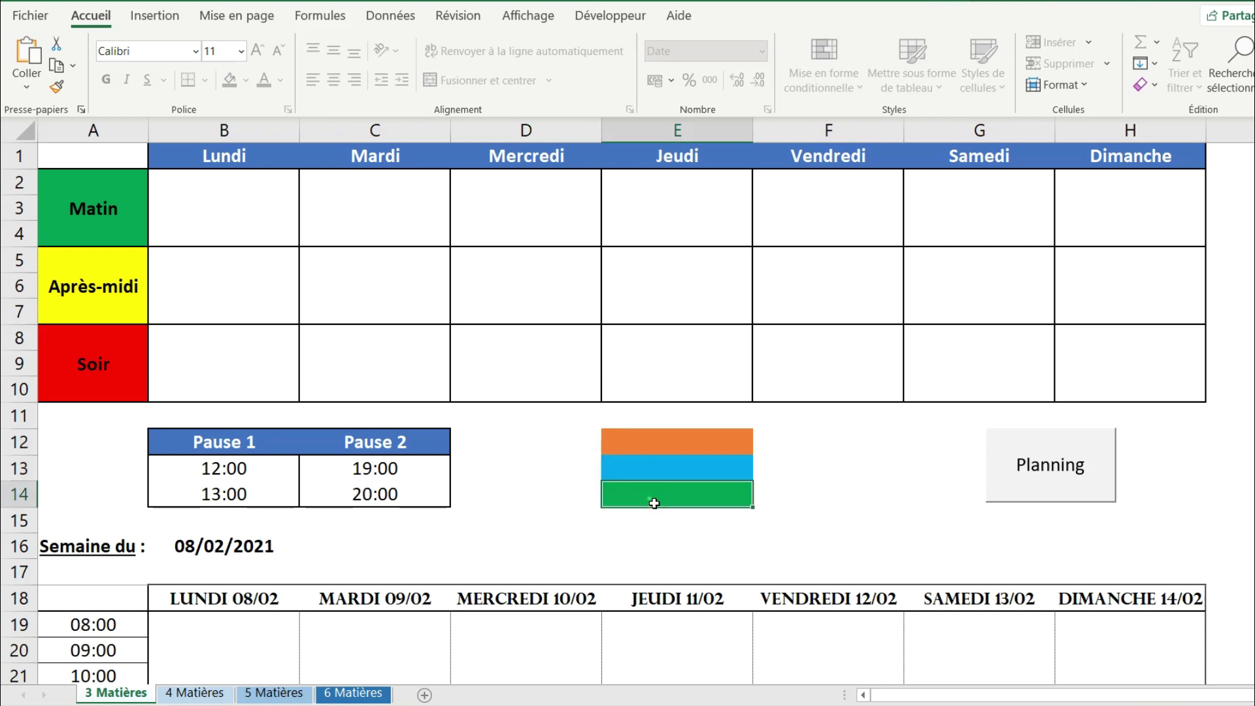
left_click(657, 448)
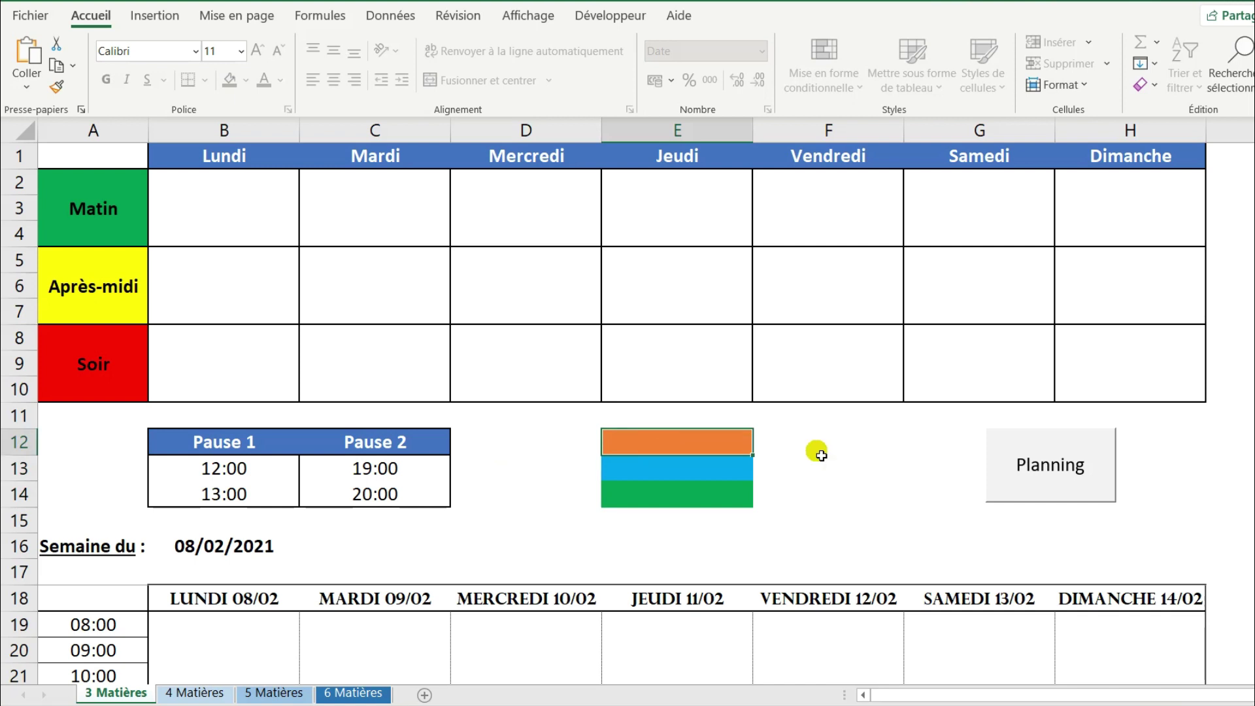
type("Management")
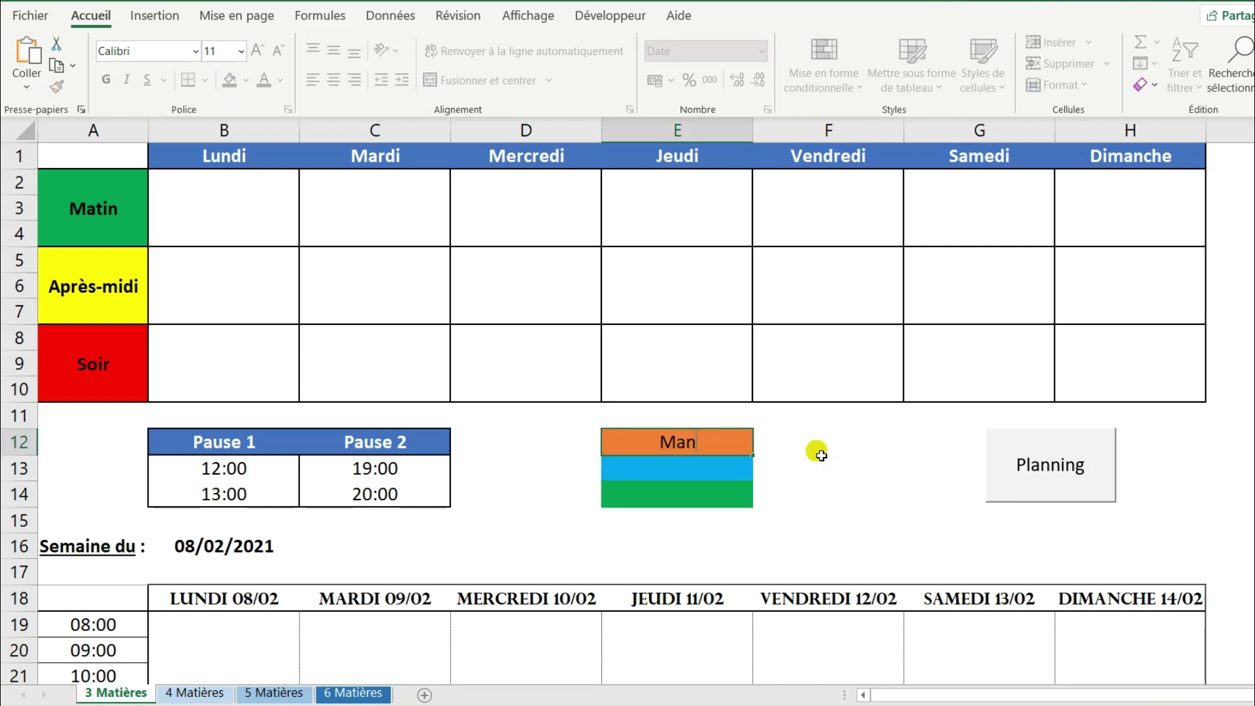
key("Return")
type("Droit")
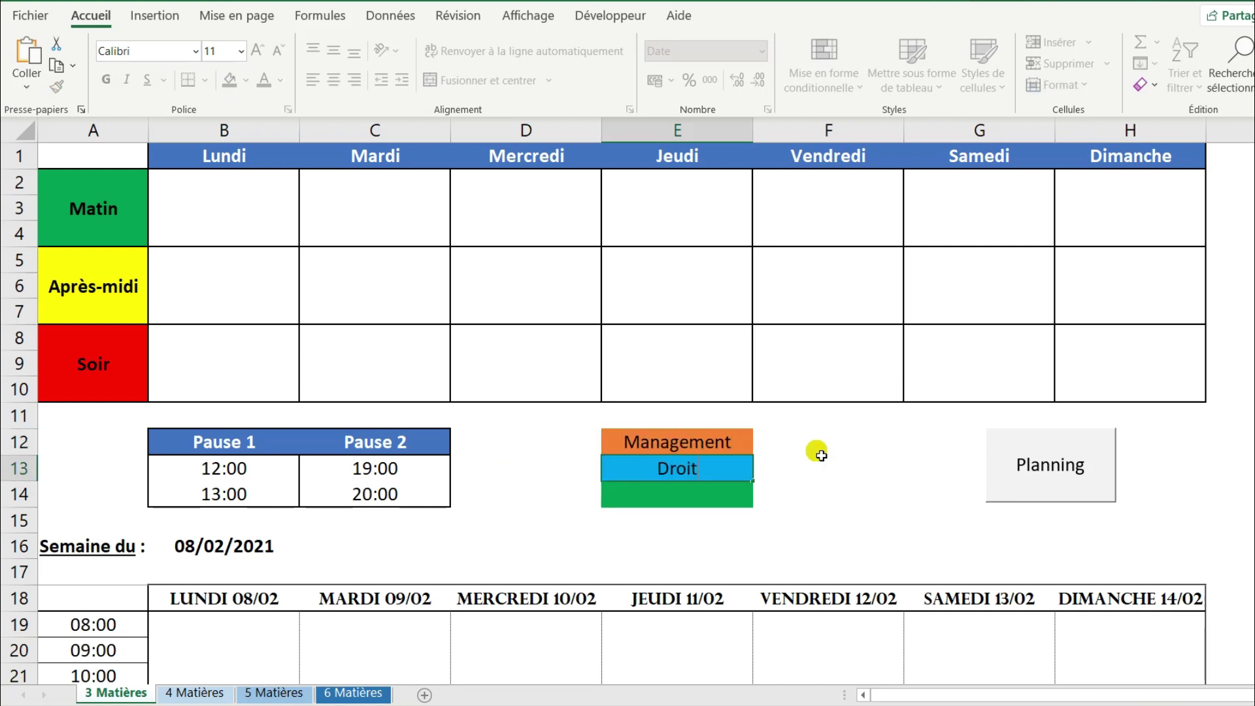
key("Return")
type("Math")
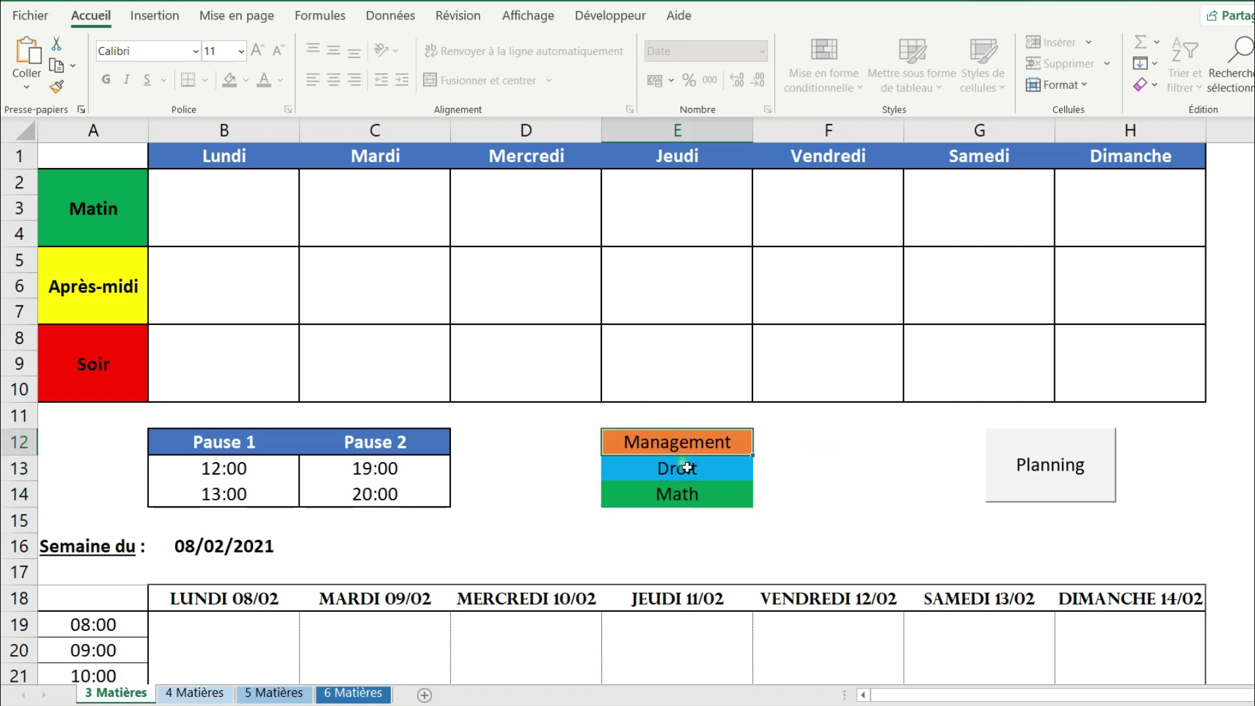
left_click(699, 442)
left_click_drag(706, 442, 695, 502)
left_click(708, 476)
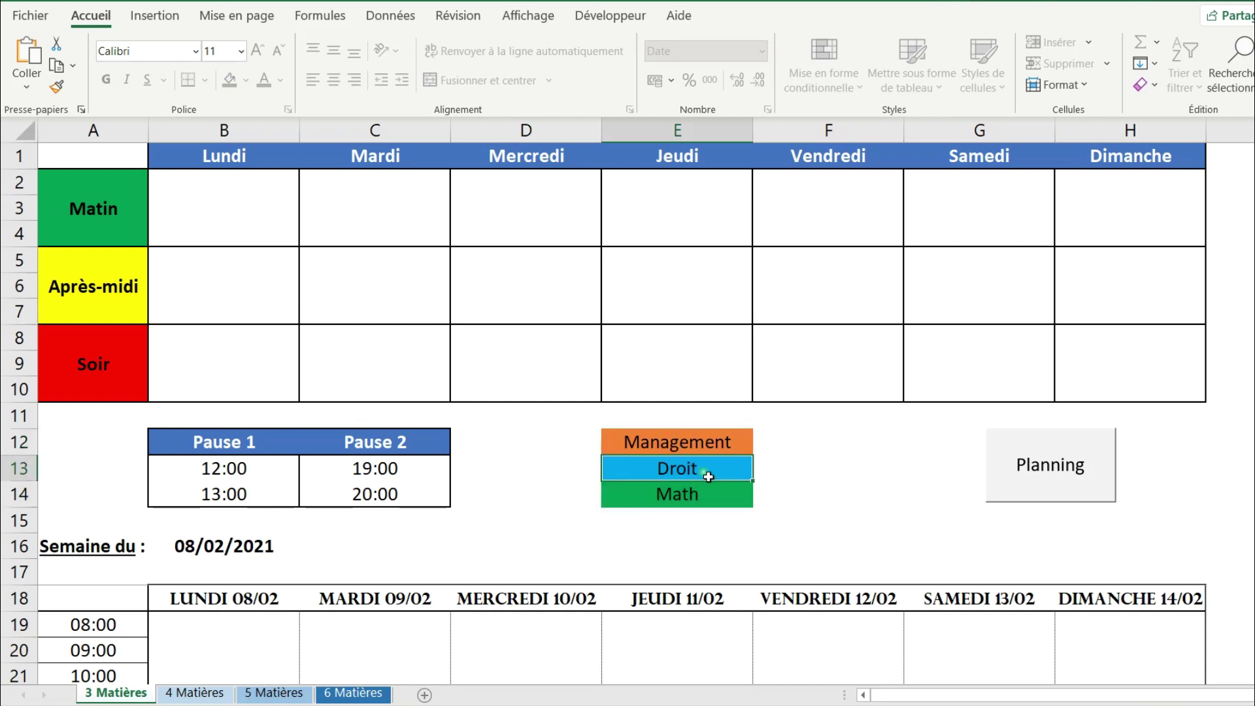
left_click(685, 446)
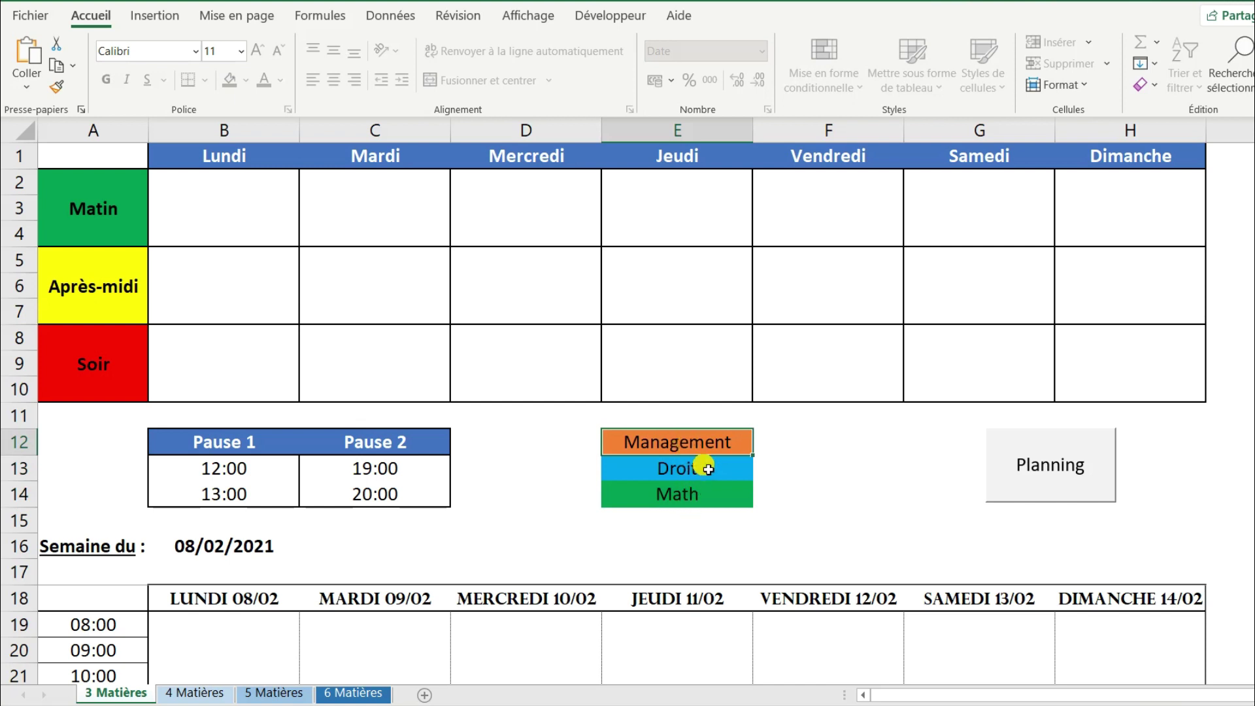
scroll(731, 461, "down", 1)
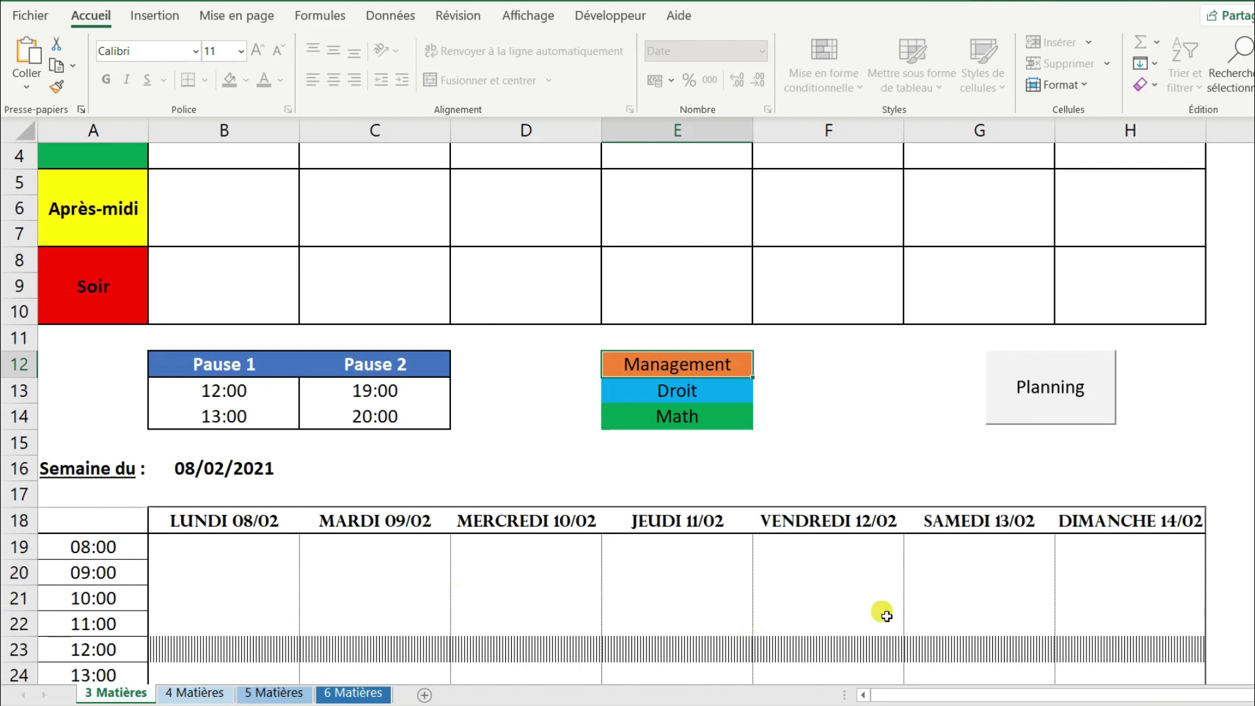
scroll(757, 468, "up", 1)
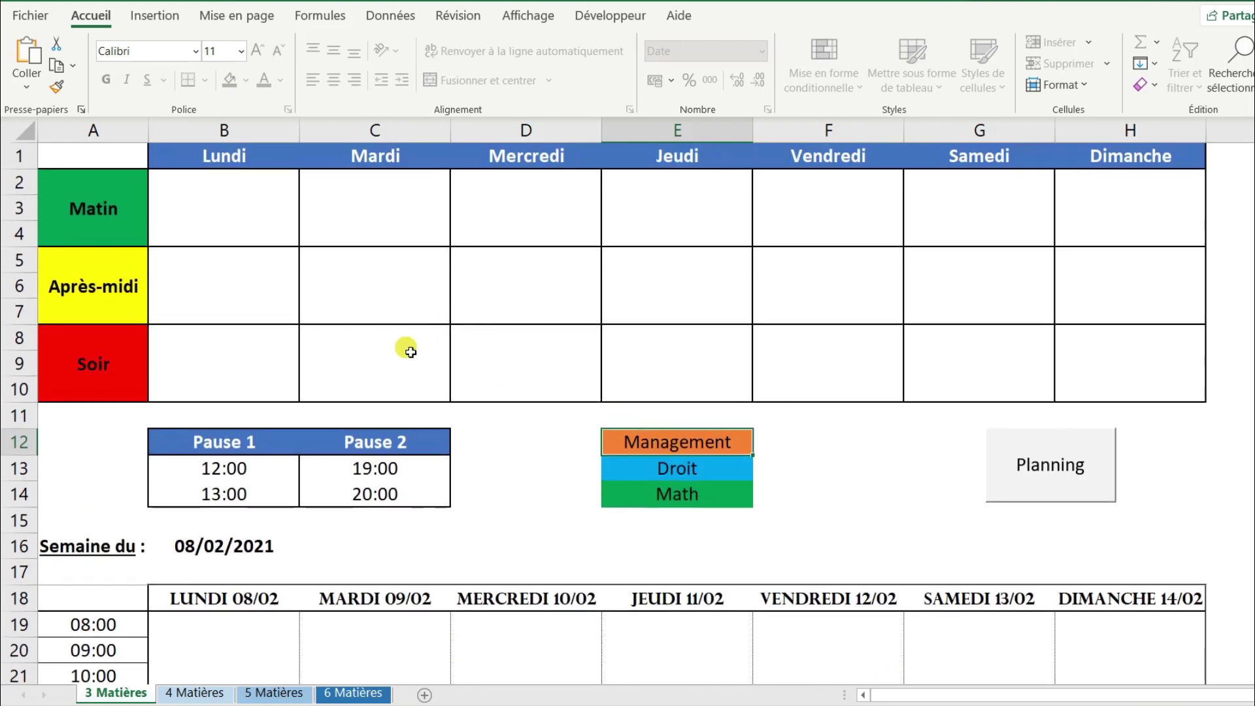
Fill the Lundi Matin slot with the subject Management, starting at 08:00 and ending at 12:00
left_click(262, 187)
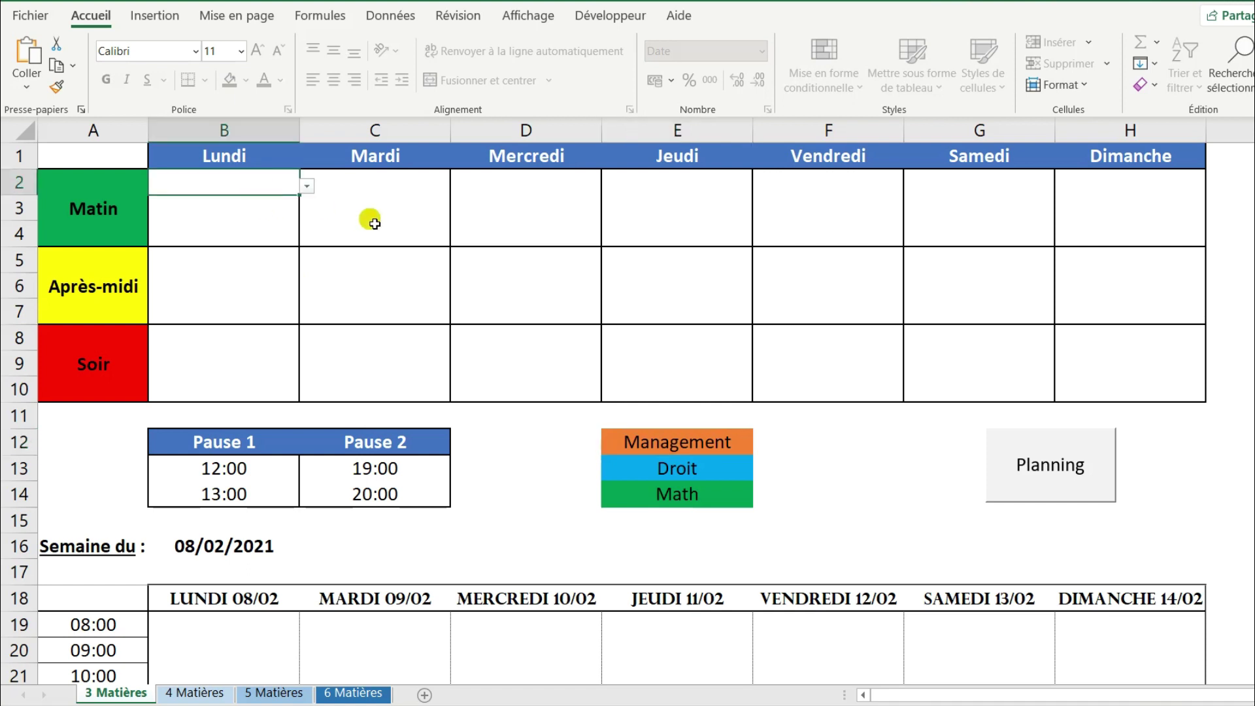
left_click(312, 188)
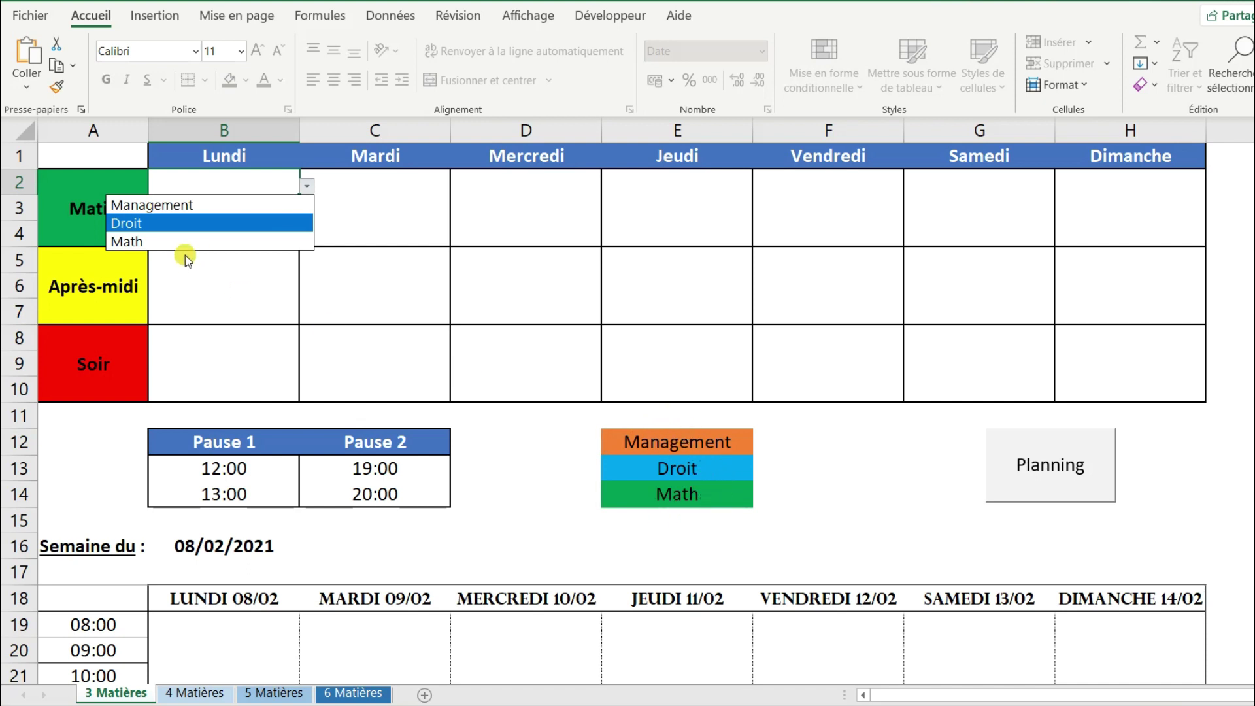
left_click(204, 207)
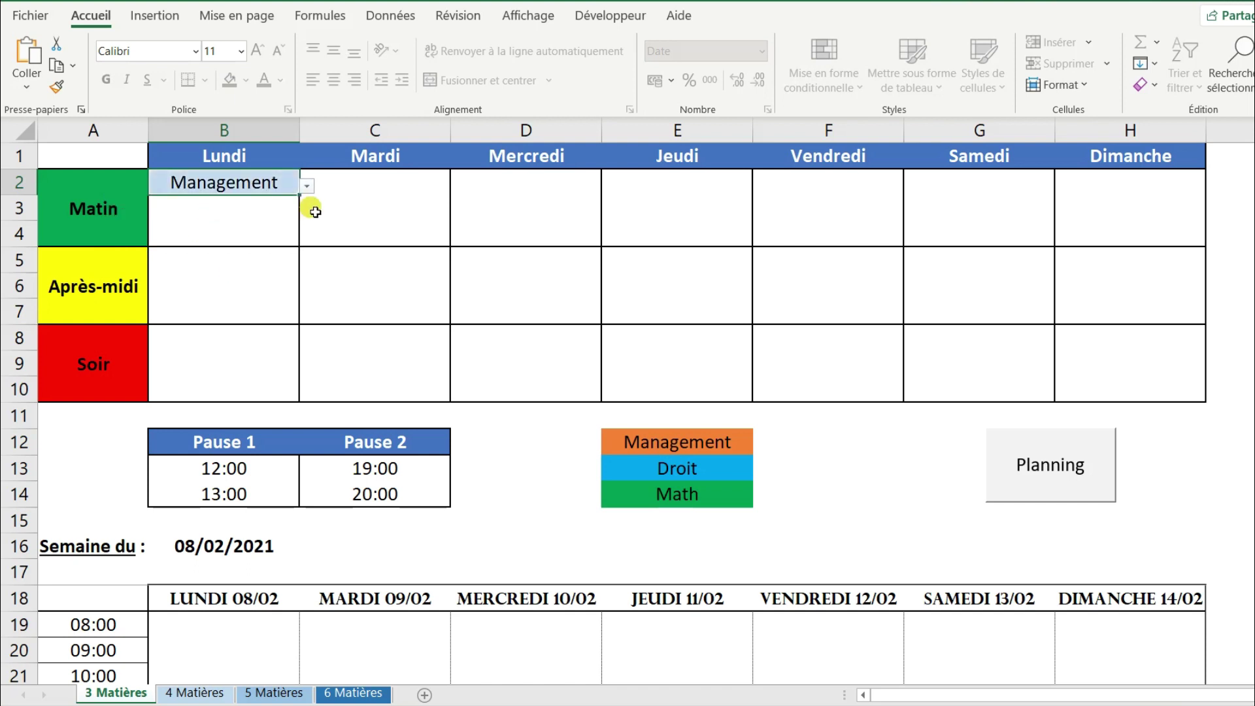
left_click(255, 219)
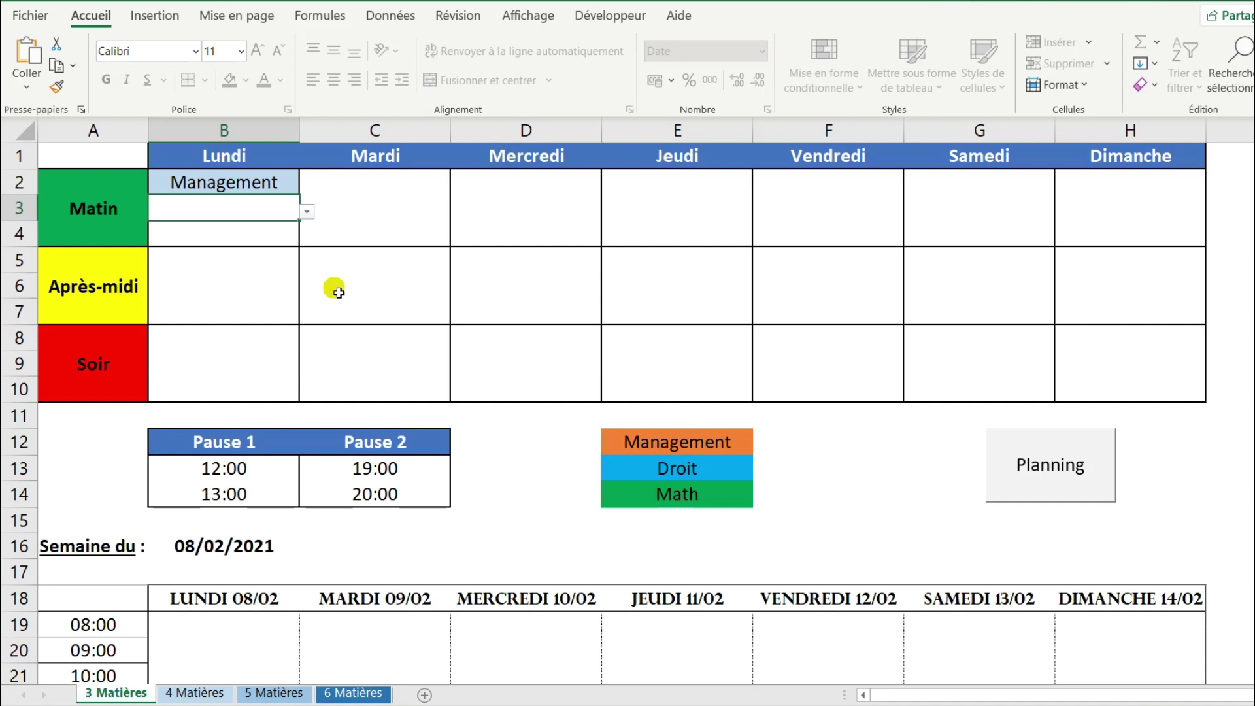
left_click(308, 212)
left_click(286, 233)
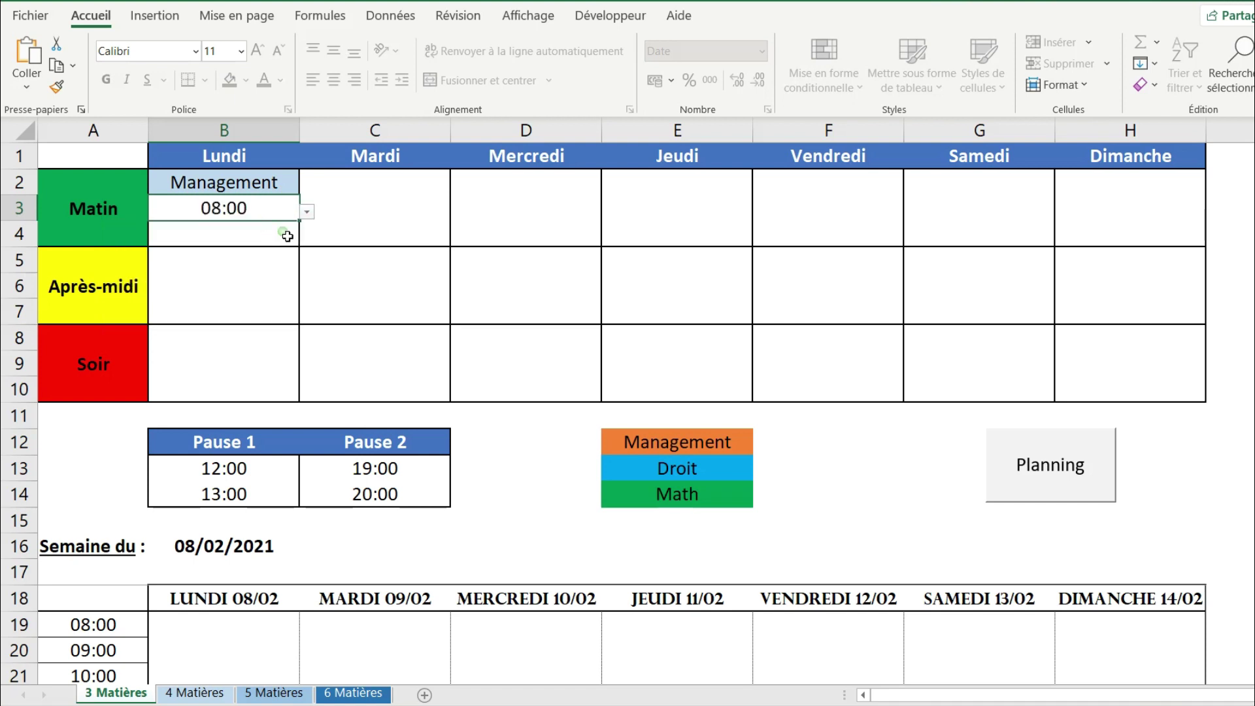
left_click(296, 239)
left_click(308, 239)
left_click(238, 329)
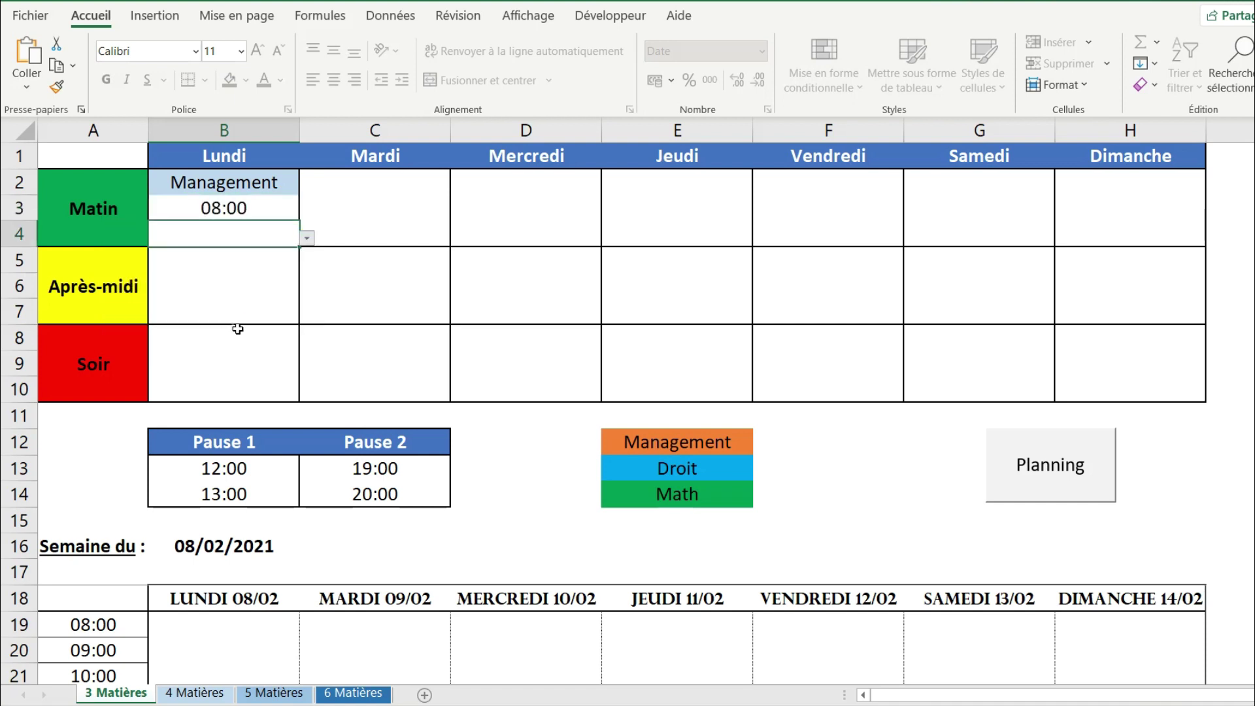
Examine the coloured Lundi block in the hourly planning against the Lundi Matin entry and the subject colours
scroll(320, 262, "down", 2)
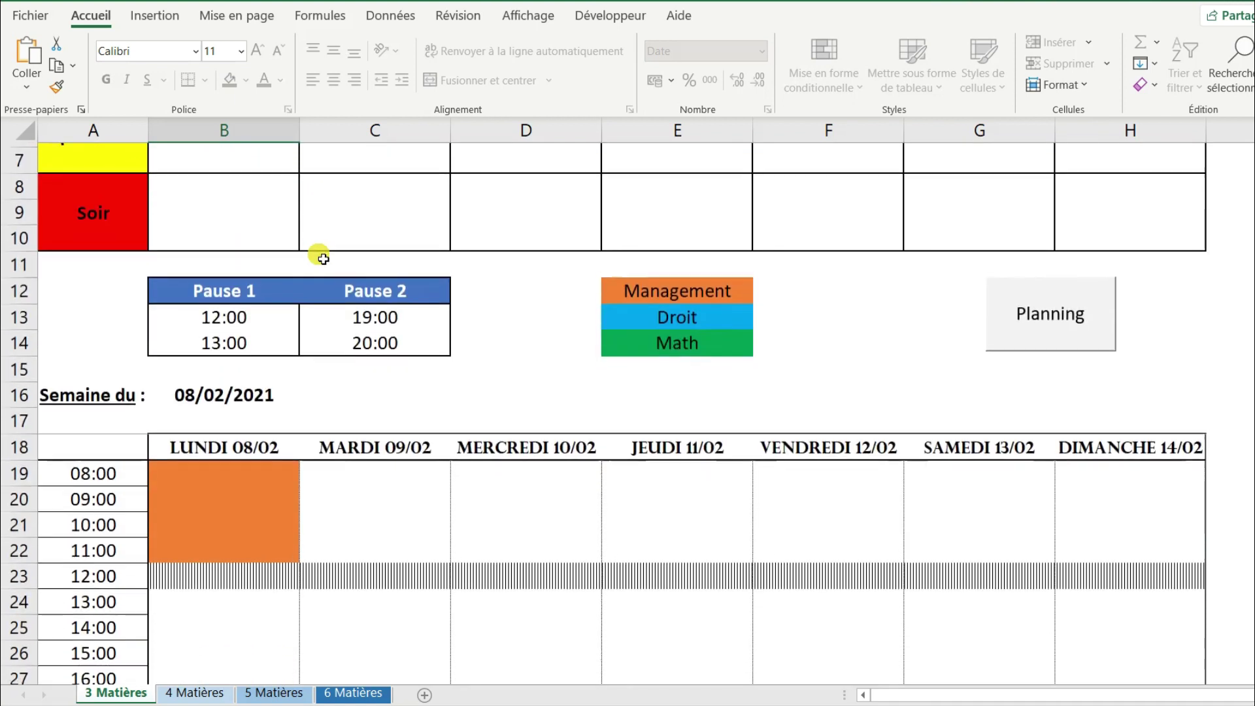
scroll(319, 258, "down", 2)
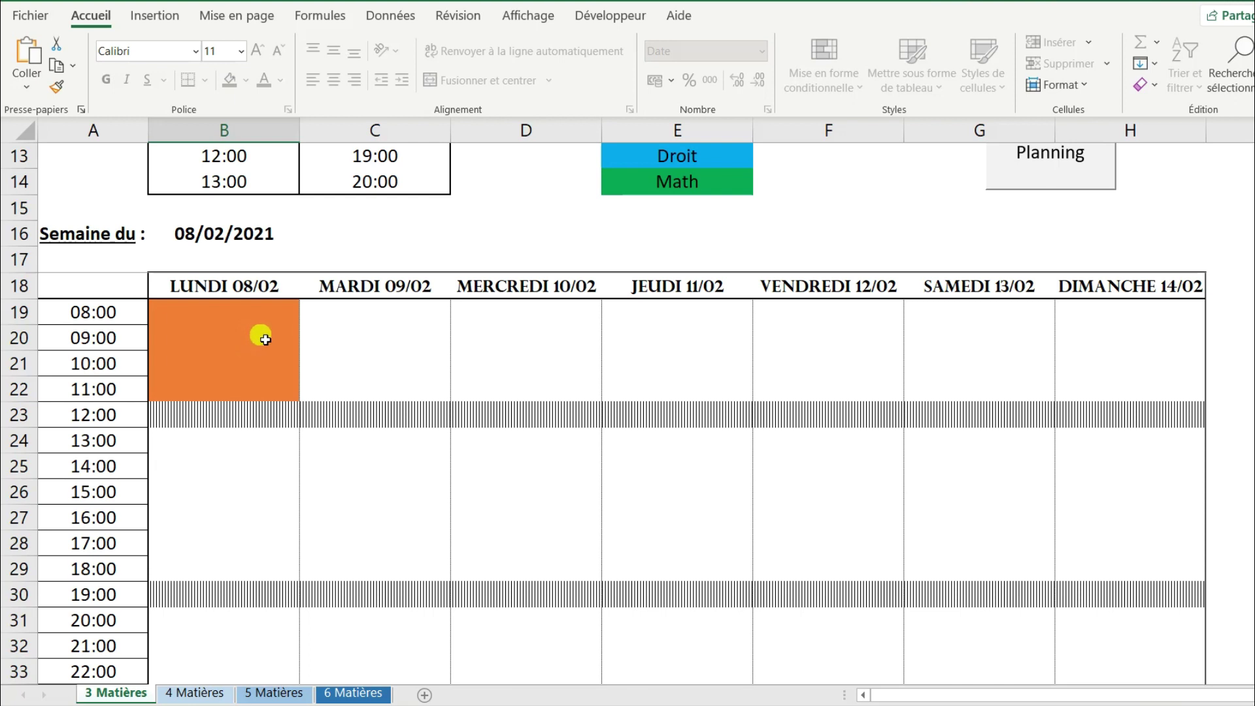
scroll(265, 339, "up", 1)
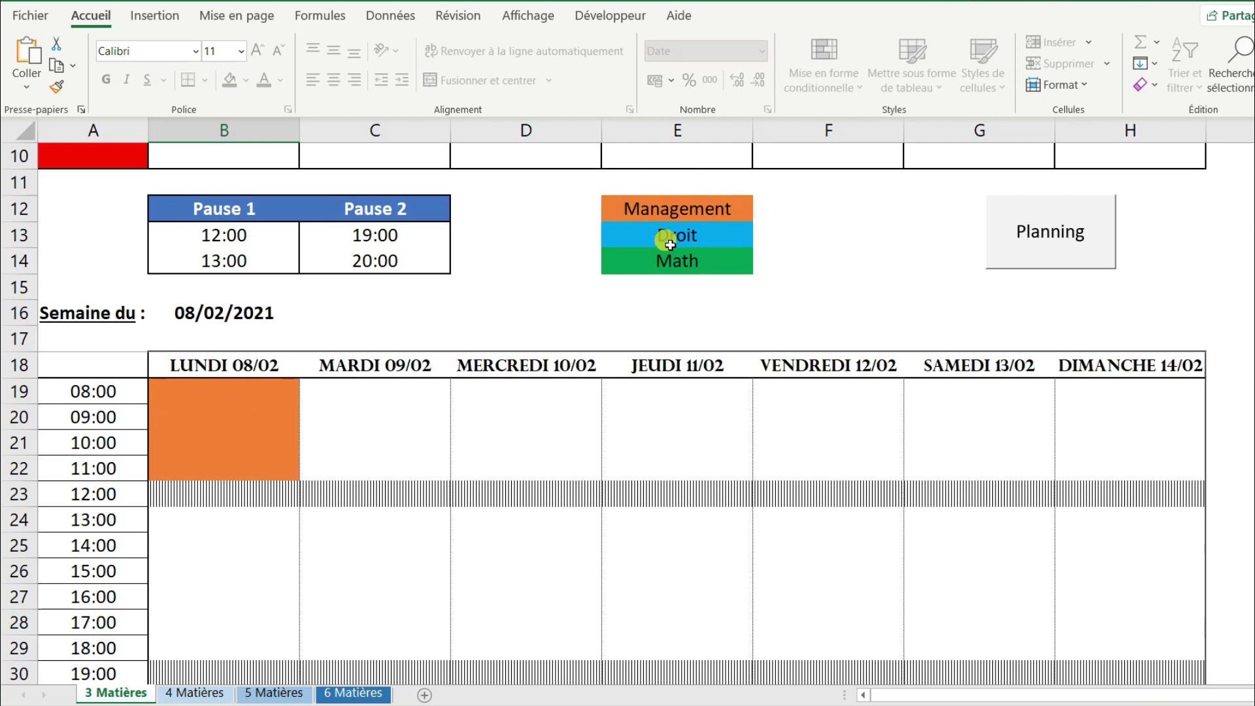
scroll(670, 245, "up", 3)
left_click(237, 195)
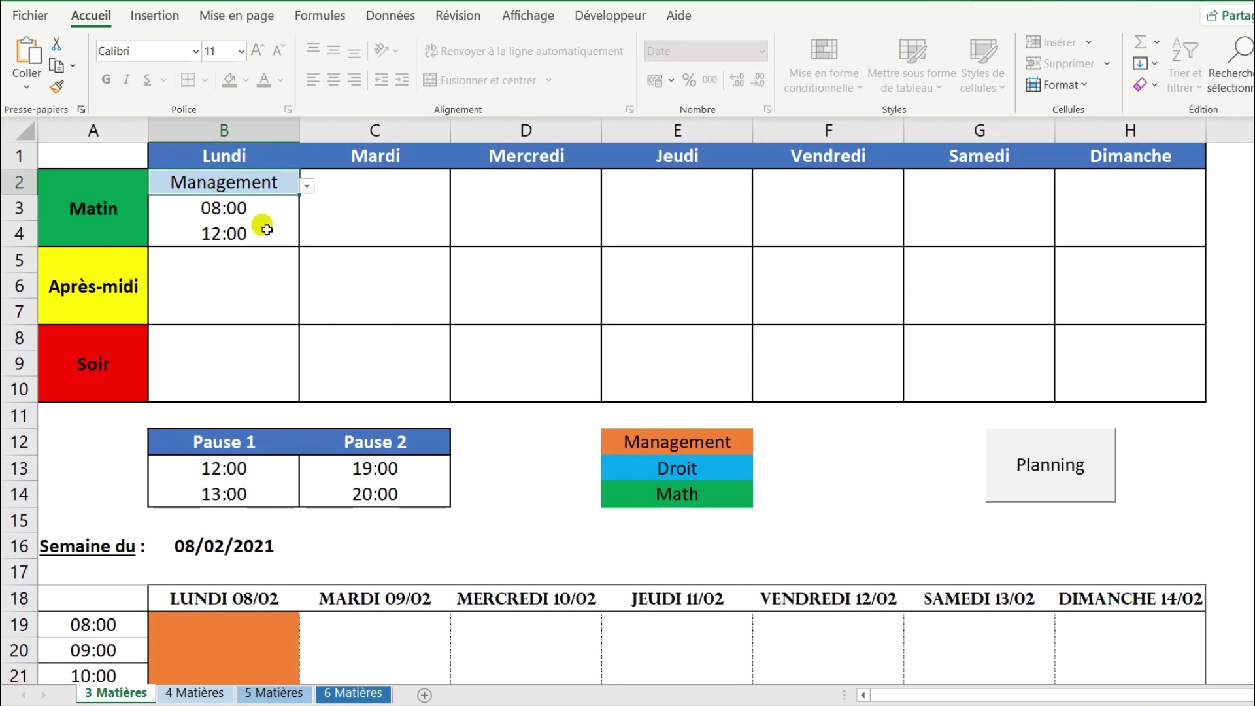
scroll(252, 251, "down", 2)
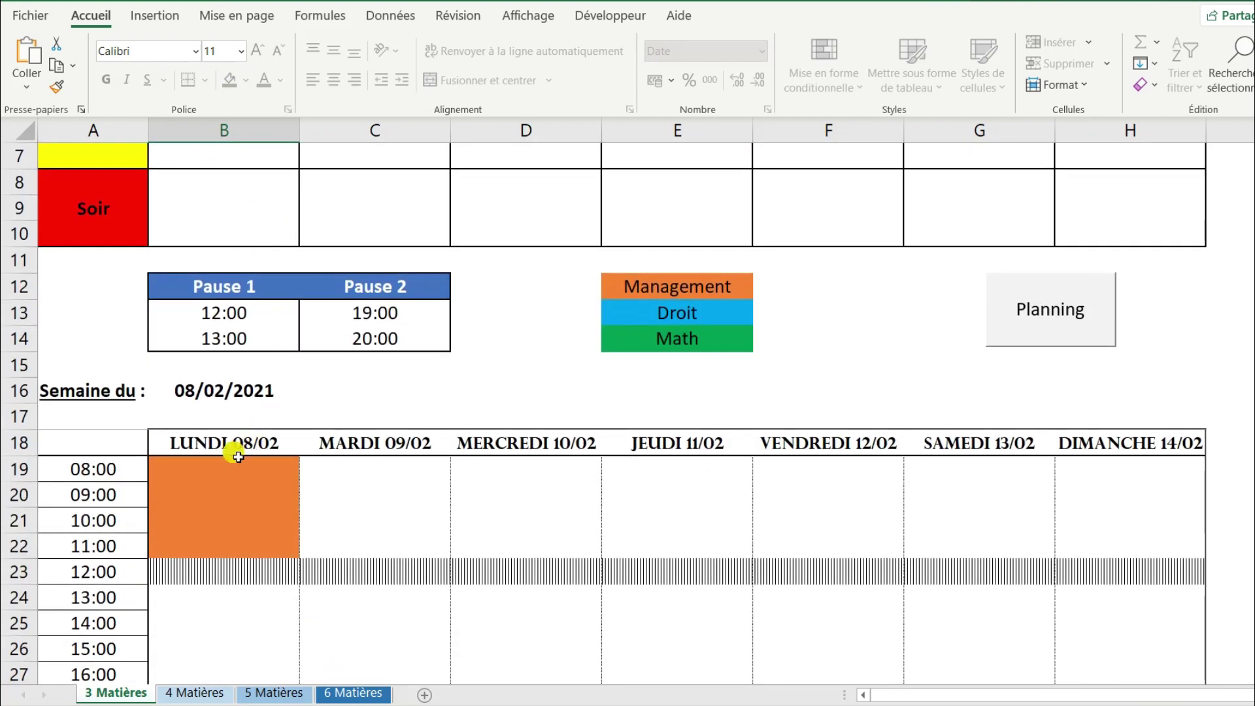
left_click_drag(235, 465, 233, 543)
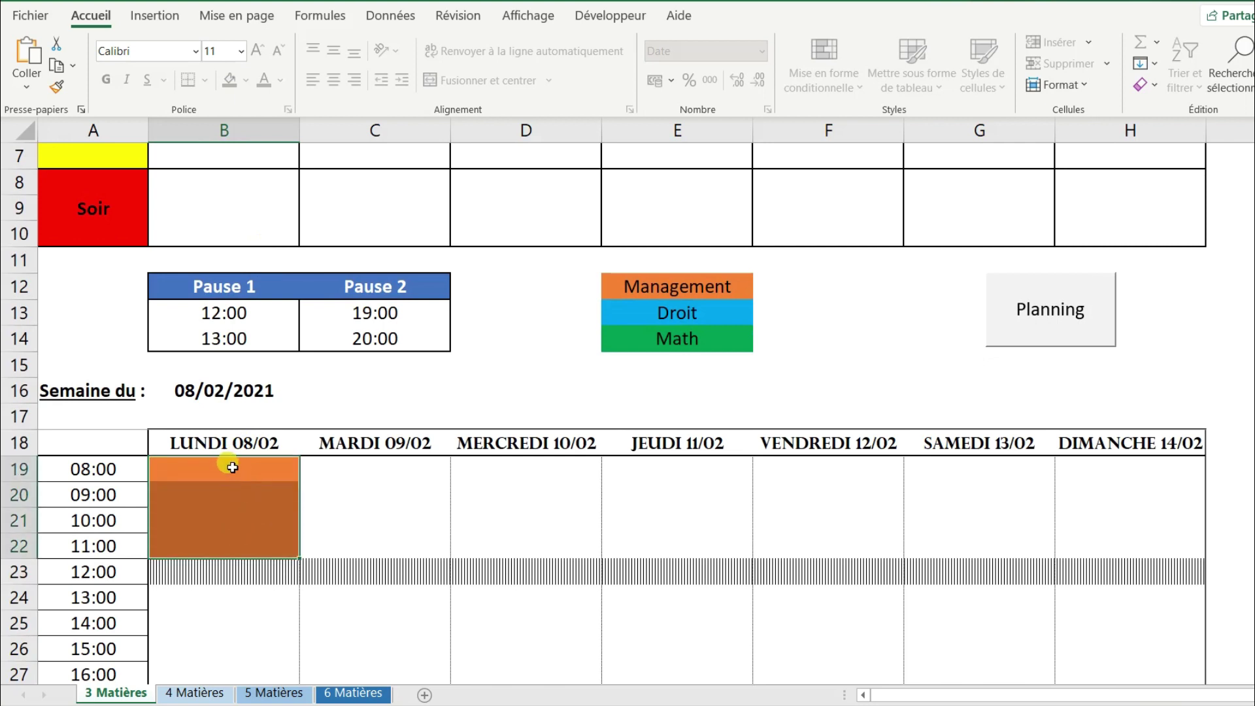
left_click_drag(233, 468, 230, 547)
left_click(677, 299)
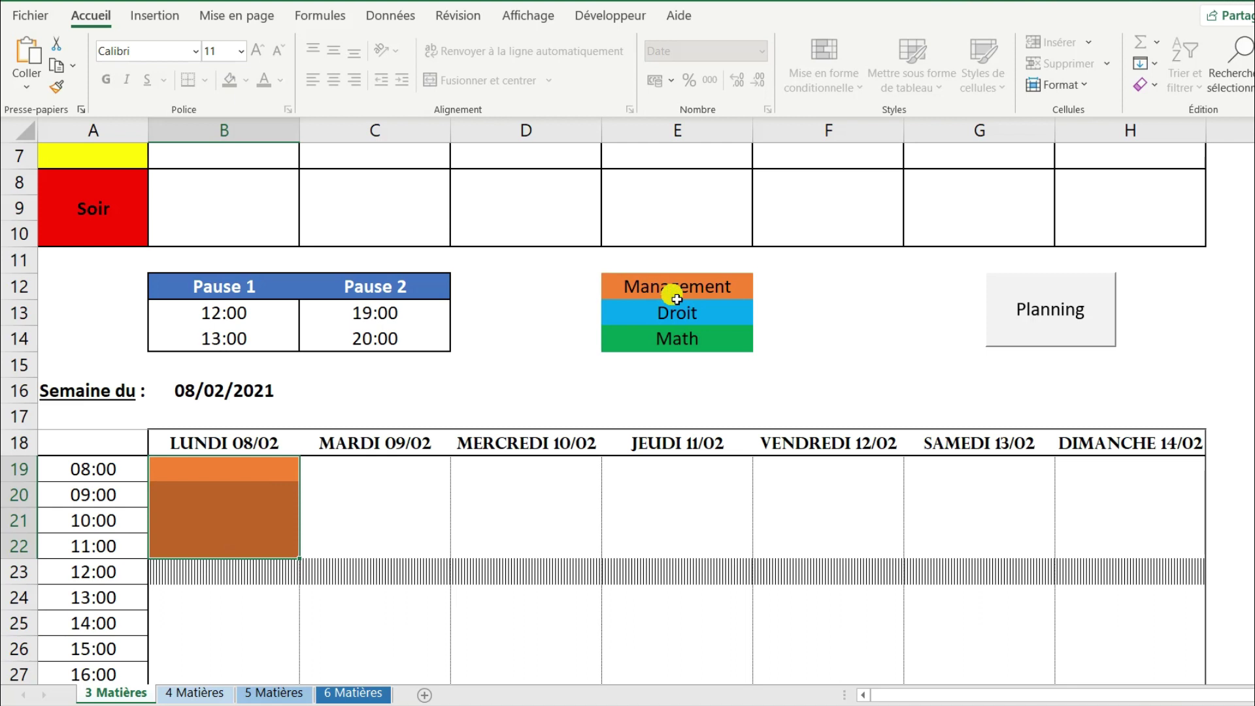
left_click(509, 330)
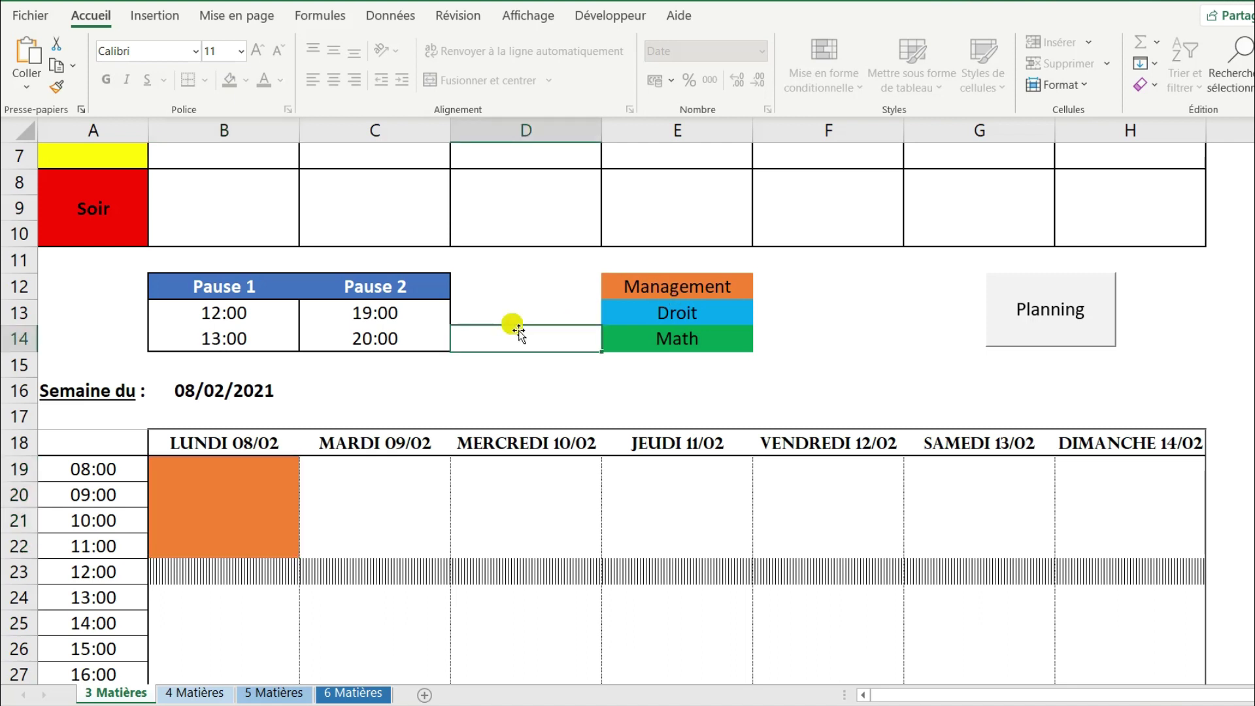
Examine the subject colour legend and the weekly summary table below the hourly planning
scroll(520, 336, "down", 2)
scroll(523, 346, "down", 1)
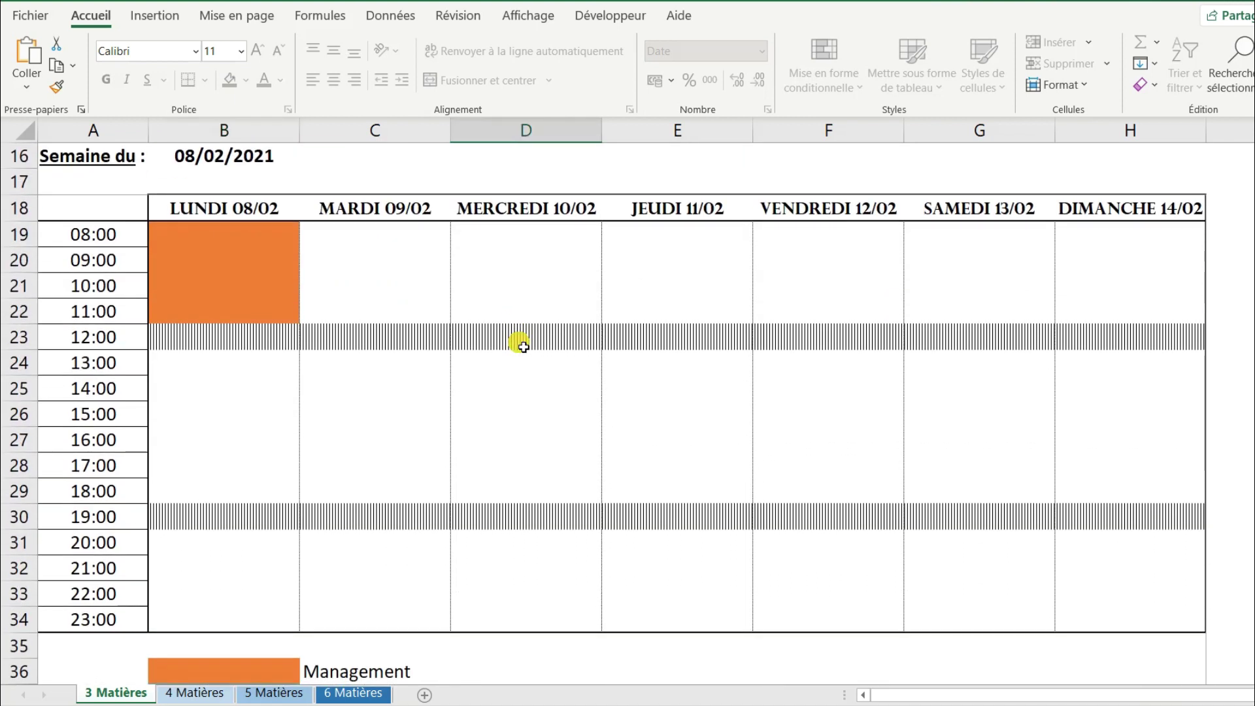
scroll(521, 347, "down", 1)
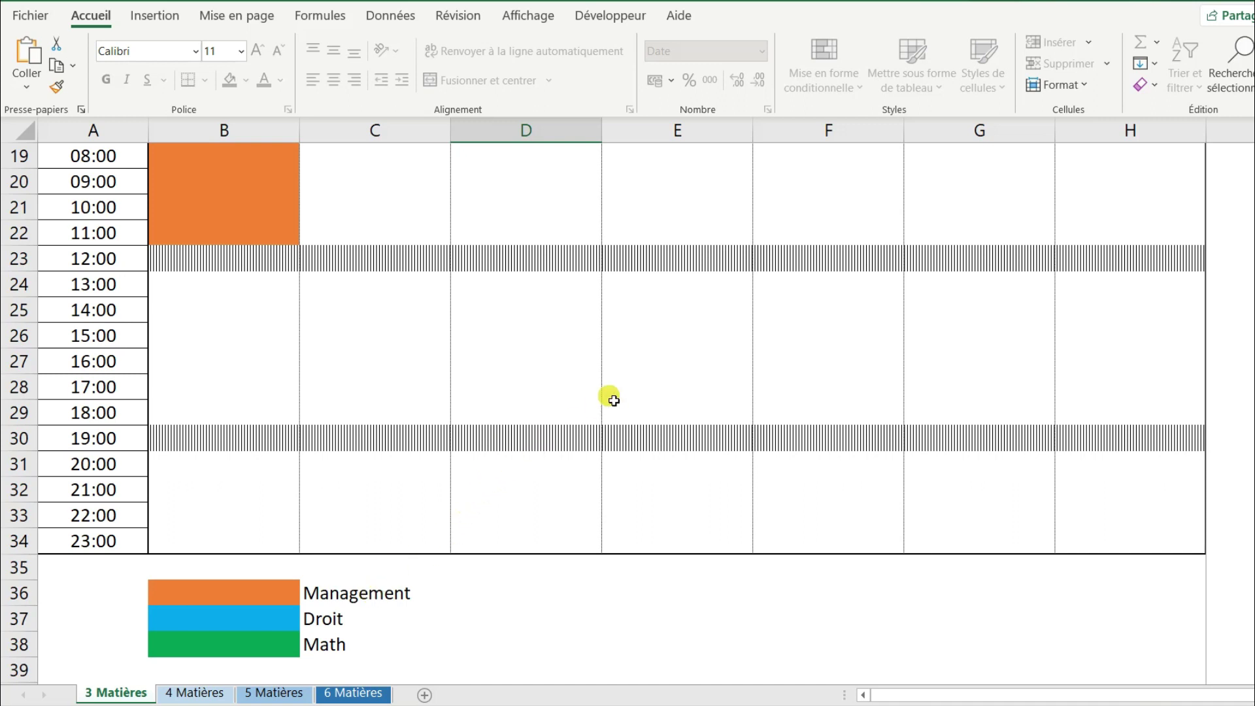
scroll(693, 333, "up", 3)
scroll(705, 294, "down", 1)
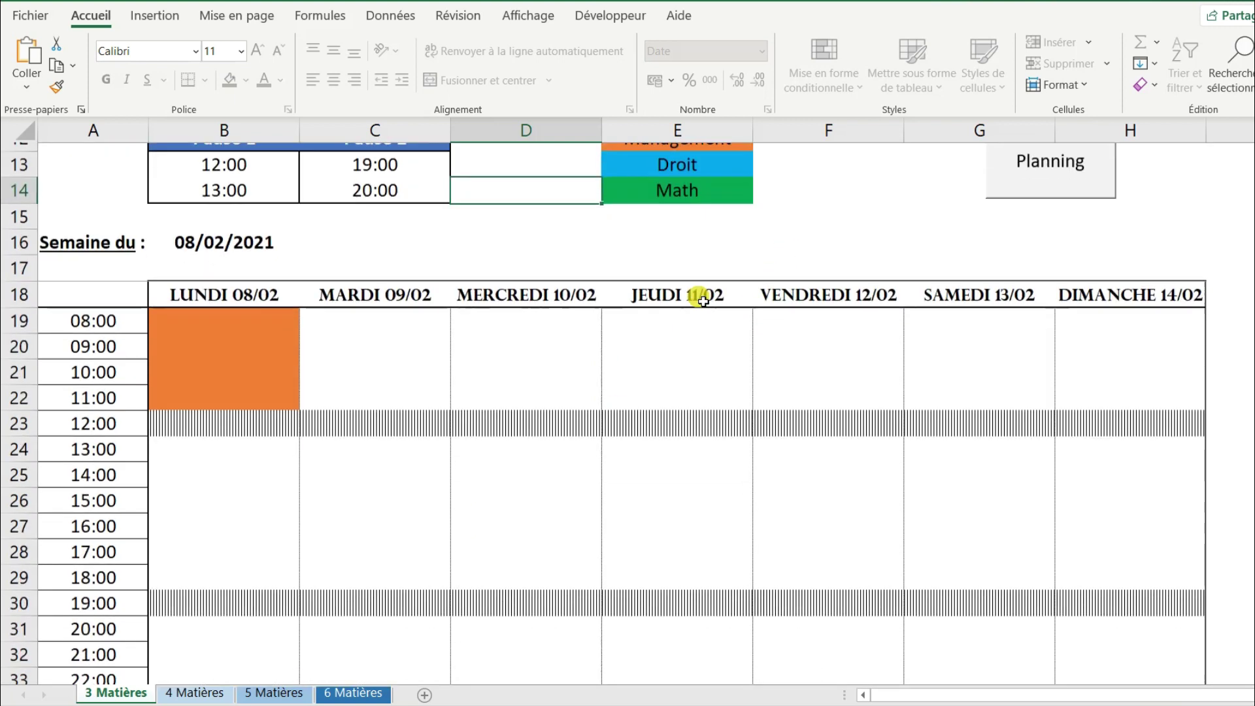
scroll(702, 300, "down", 2)
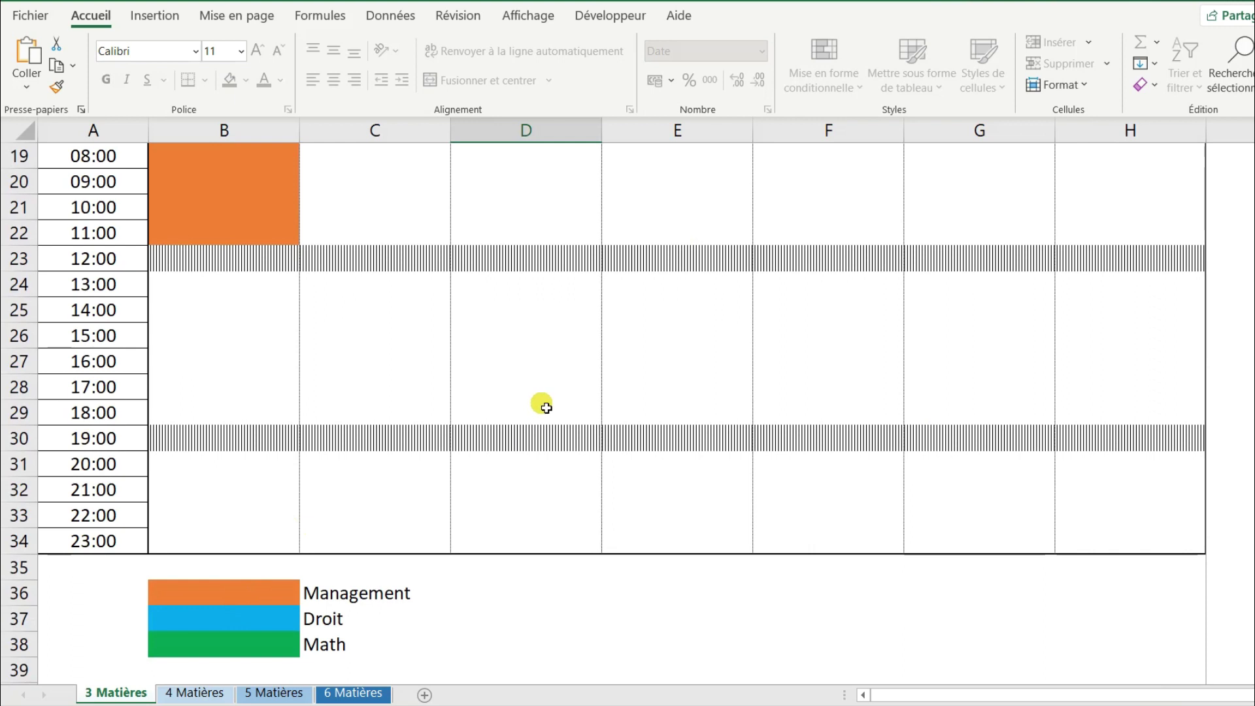
scroll(548, 412, "down", 4)
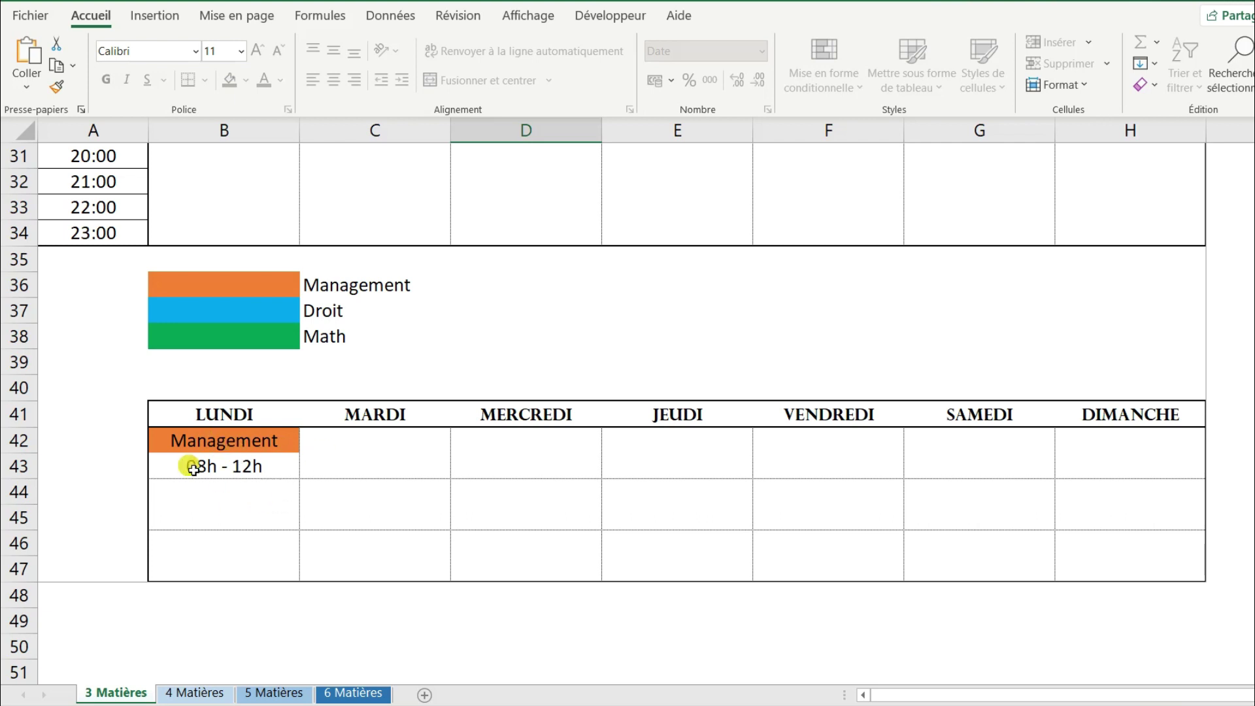
Choose Math as the subject for the Lundi Après-midi slot in B5
scroll(253, 461, "up", 10)
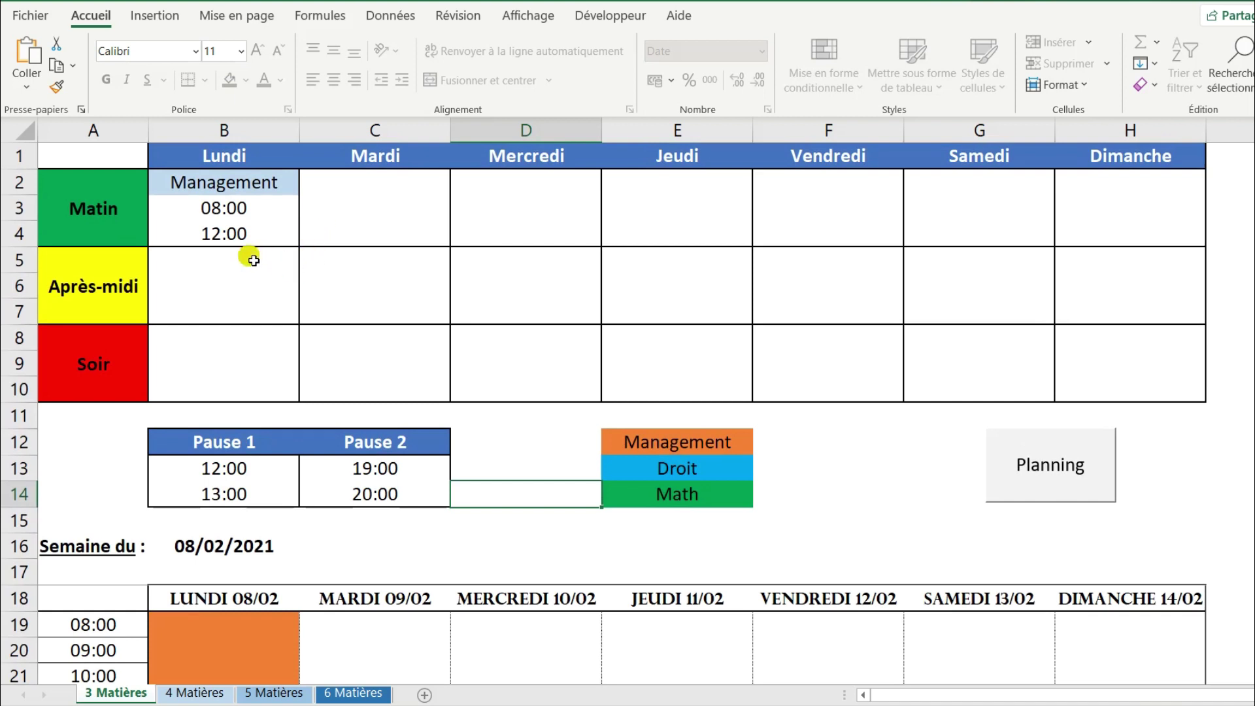
left_click(383, 185)
left_click(233, 269)
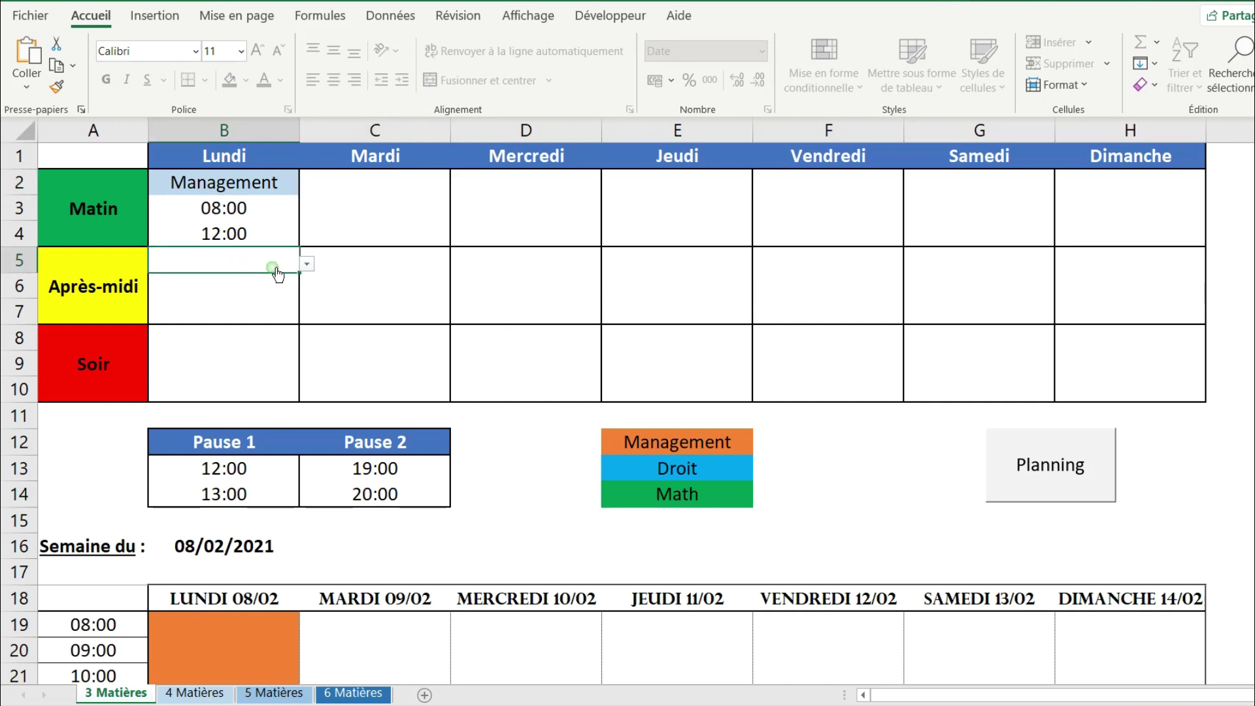
left_click(307, 263)
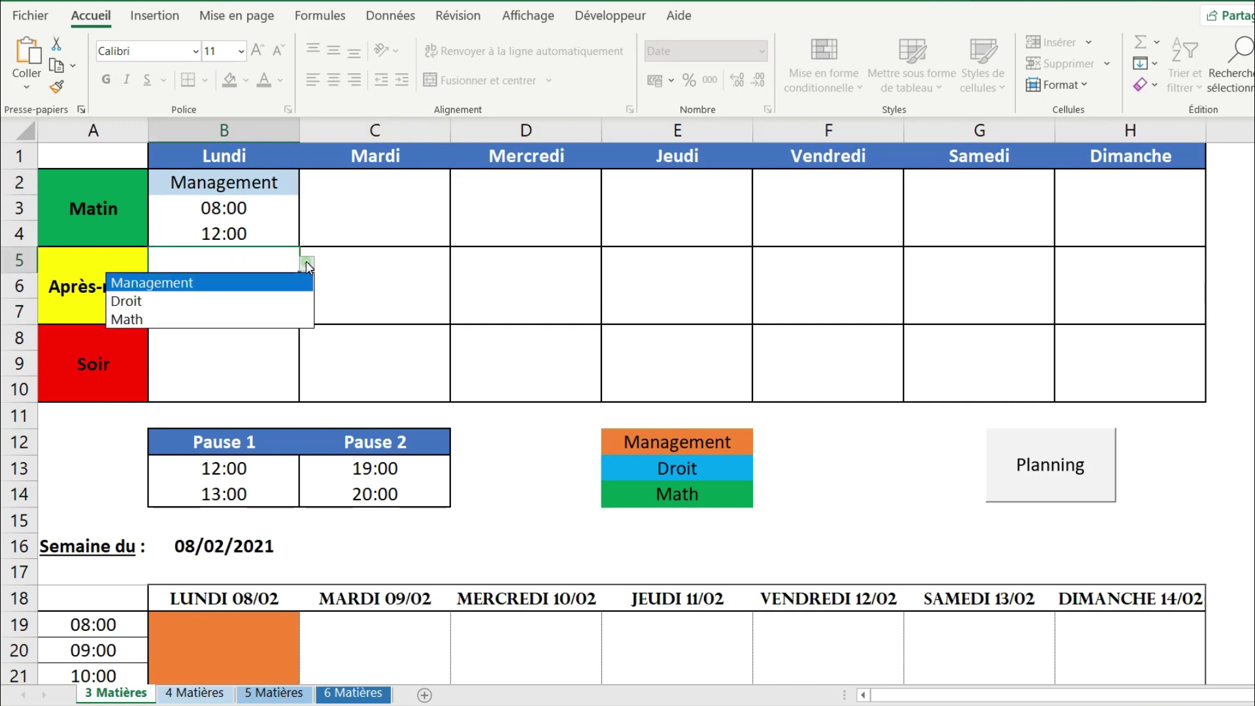
left_click(252, 318)
key("Return")
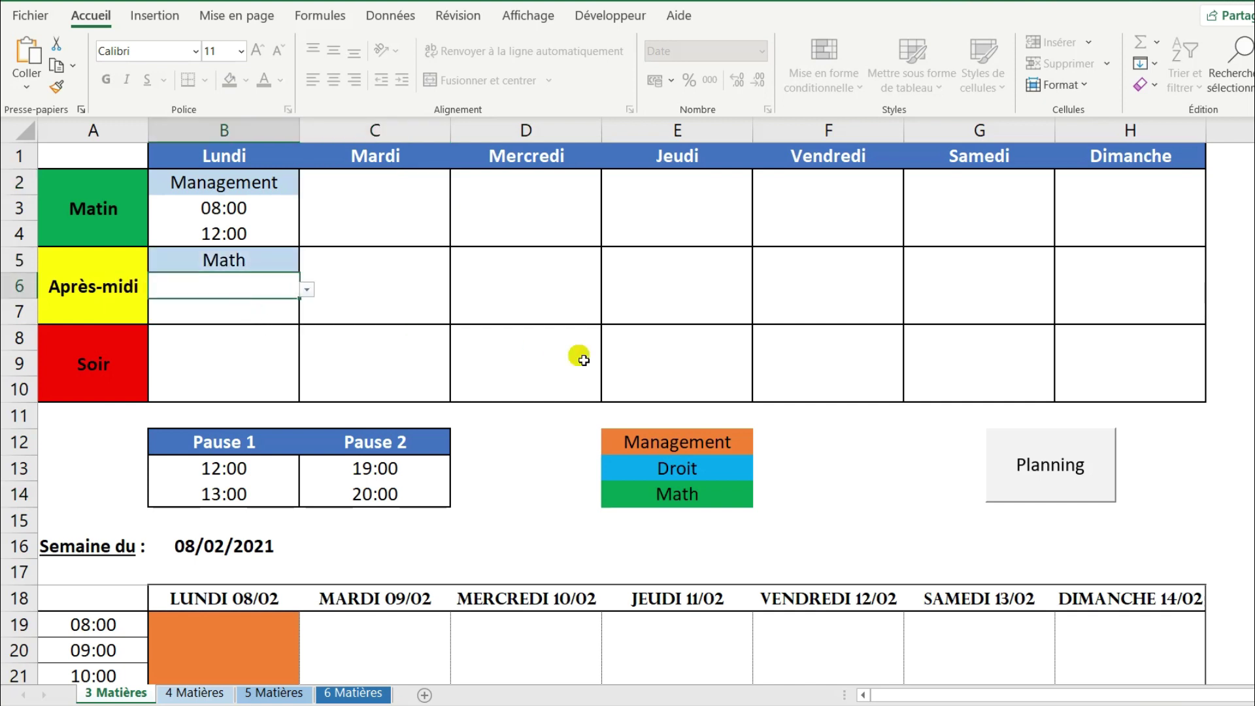
Set the Lundi Après-midi slot to start at 14:00 and end at 17:00
left_click(307, 290)
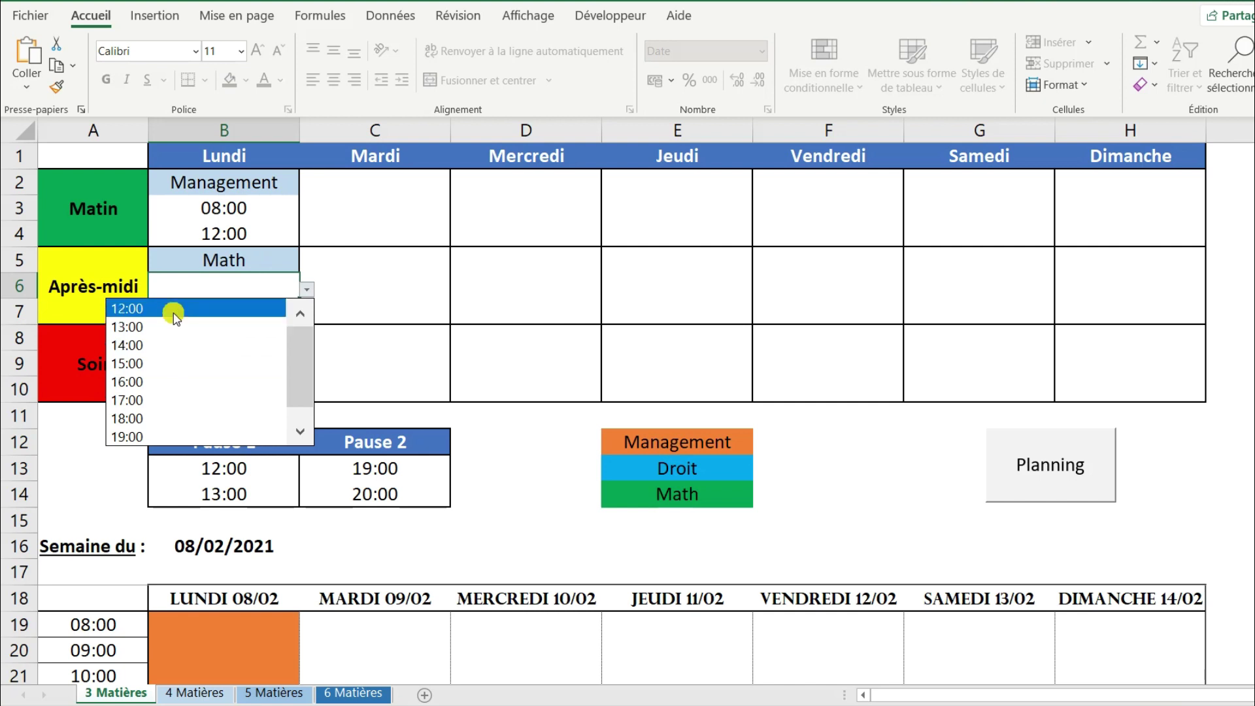
left_click(185, 345)
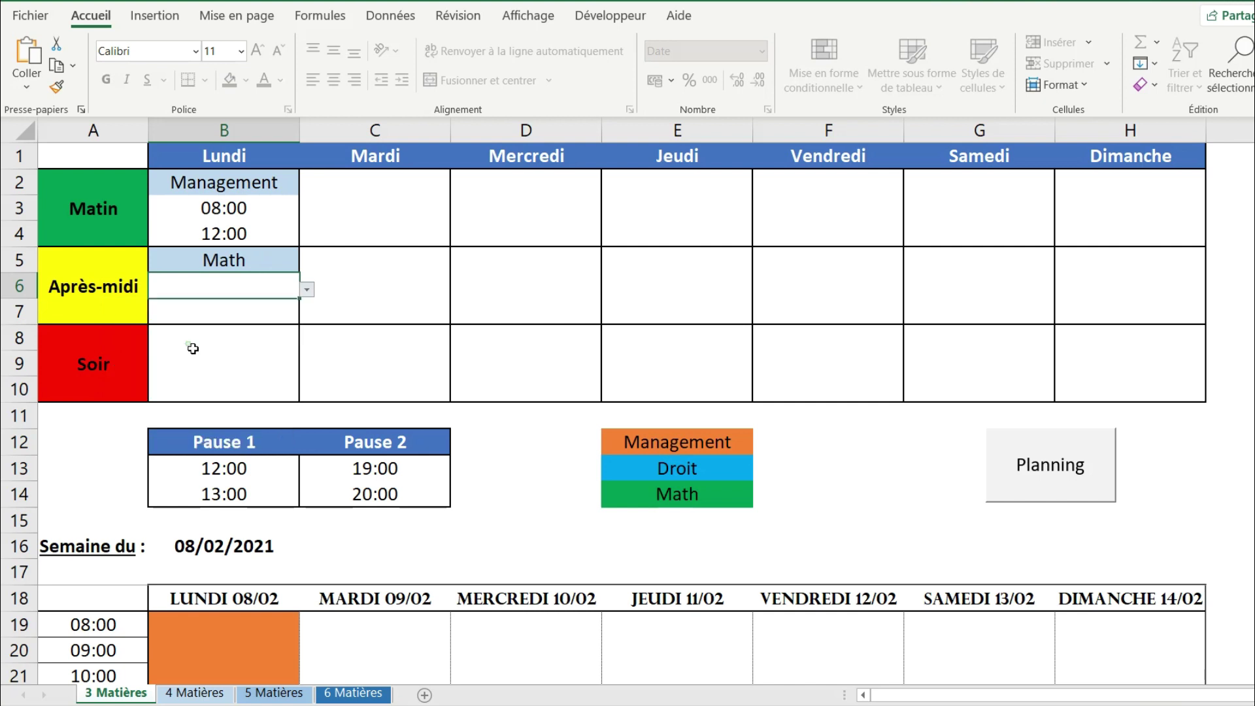
left_click(274, 319)
left_click(308, 317)
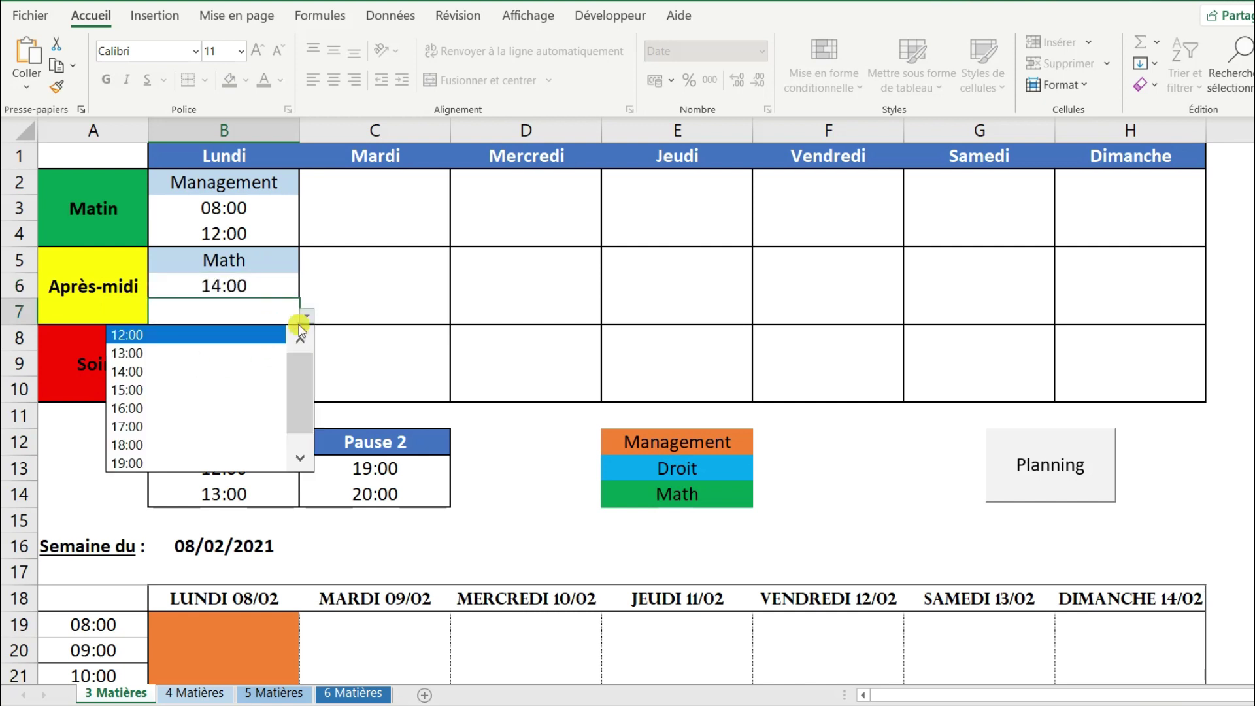
left_click(208, 426)
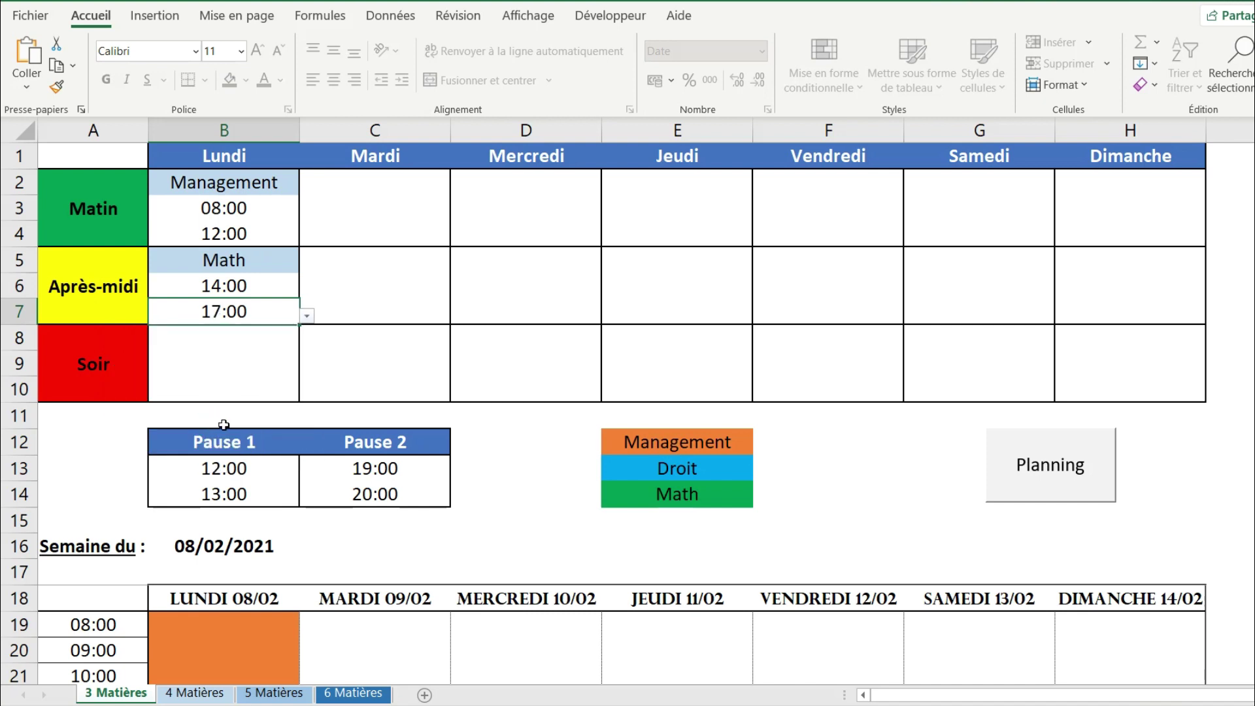
Copy the Lundi Matin slot (subject and times) into the Mercredi, Vendredi and Dimanche Matin slots
left_click_drag(259, 183, 254, 236)
key("ctrl+c")
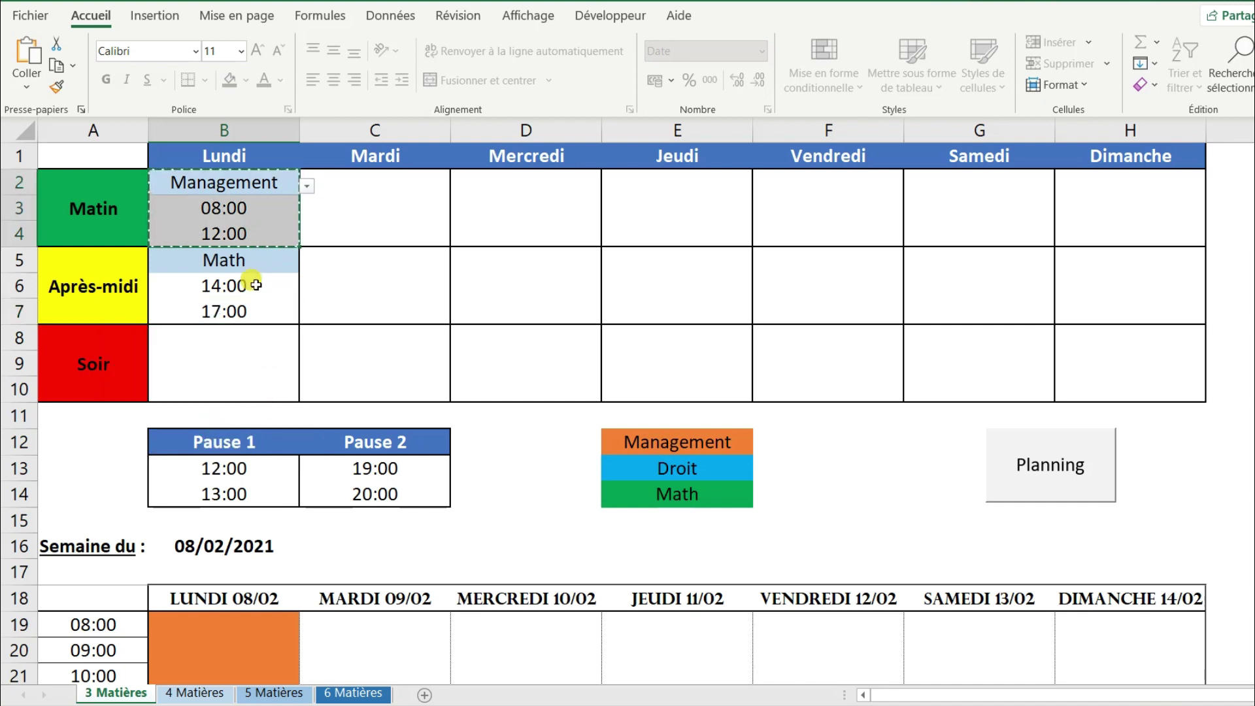
left_click(519, 187)
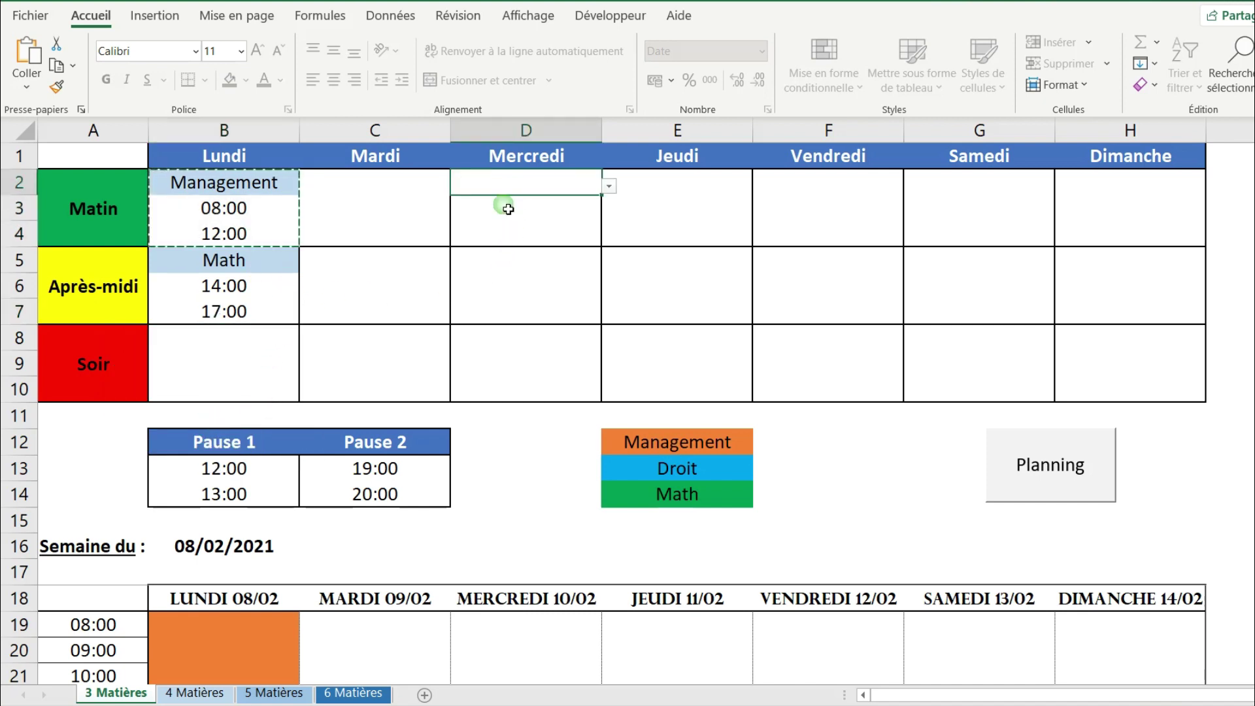
key("ctrl+v")
left_click(832, 185)
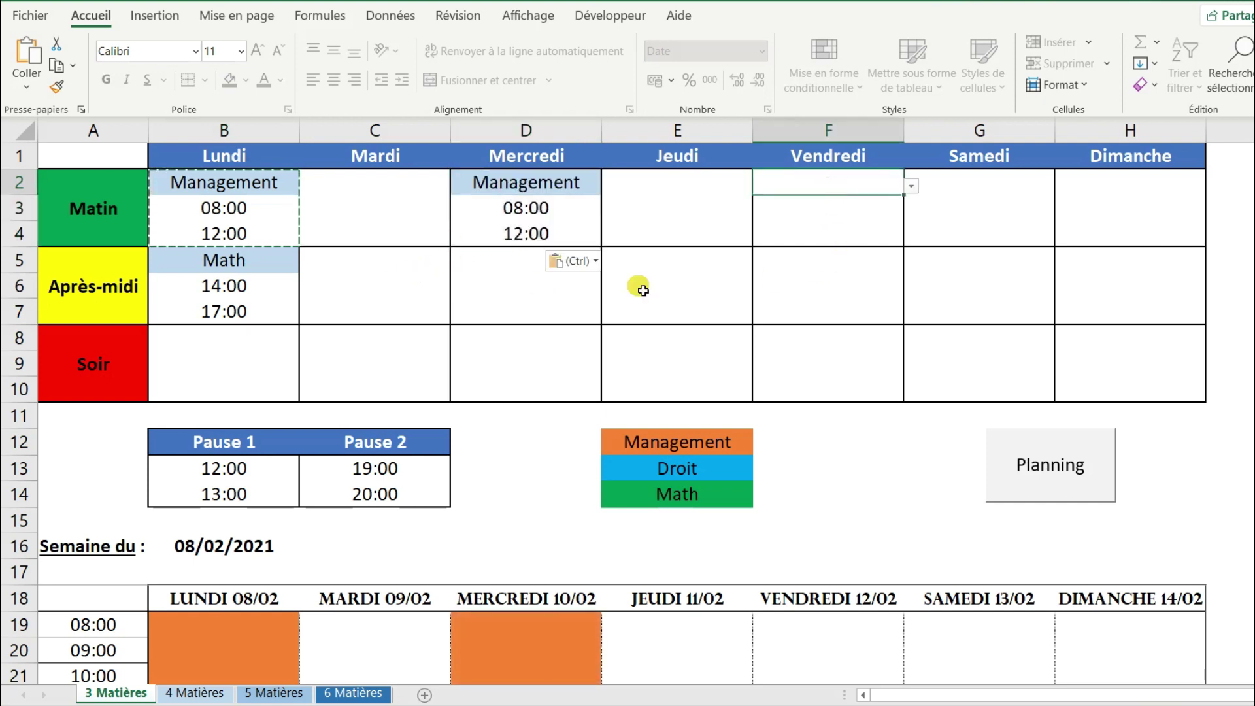
key("ctrl+v")
left_click(1123, 185)
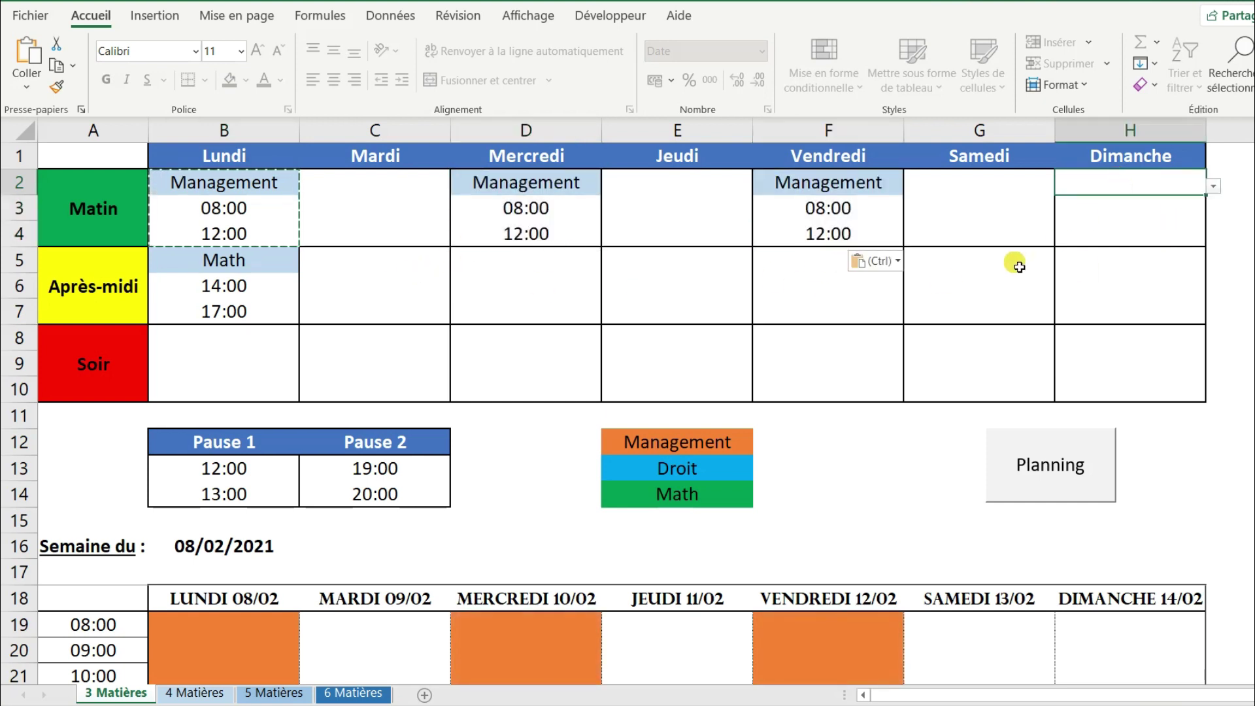
key("ctrl+v")
Set the Matin start time to 09:00 for Mercredi and to 10:00 for Dimanche
left_click(1141, 217)
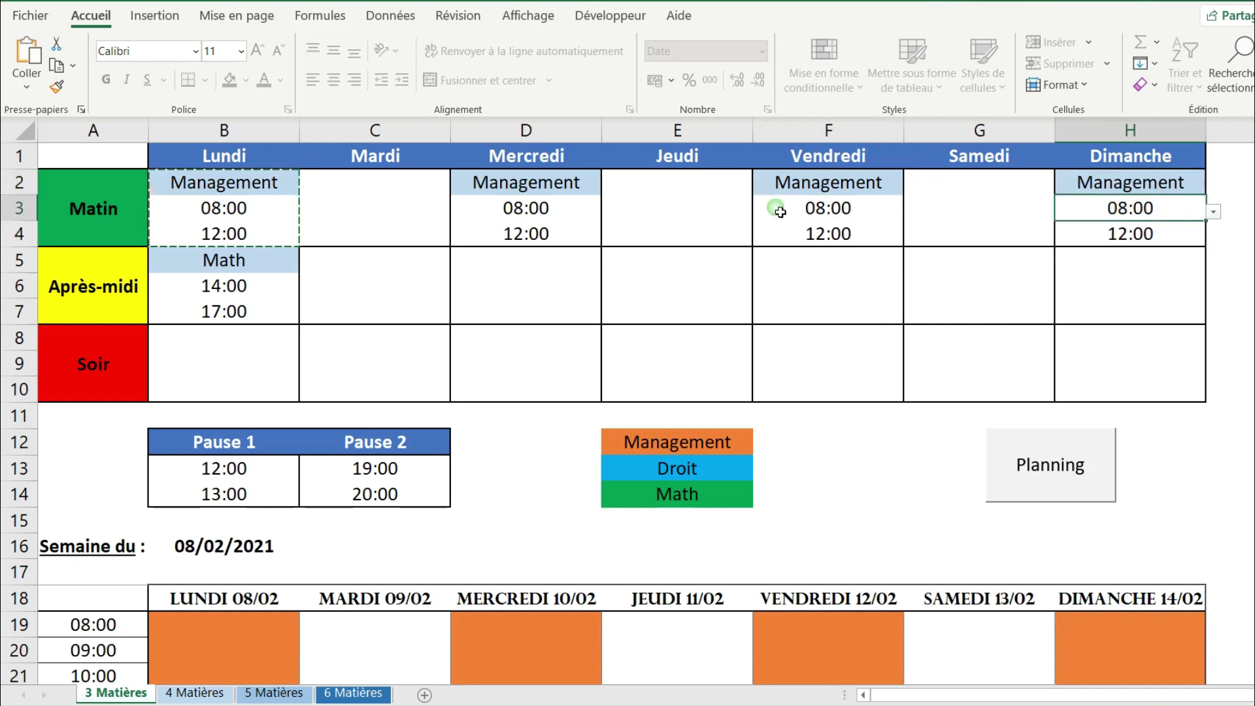
left_click(559, 216)
left_click(613, 216)
left_click(543, 244)
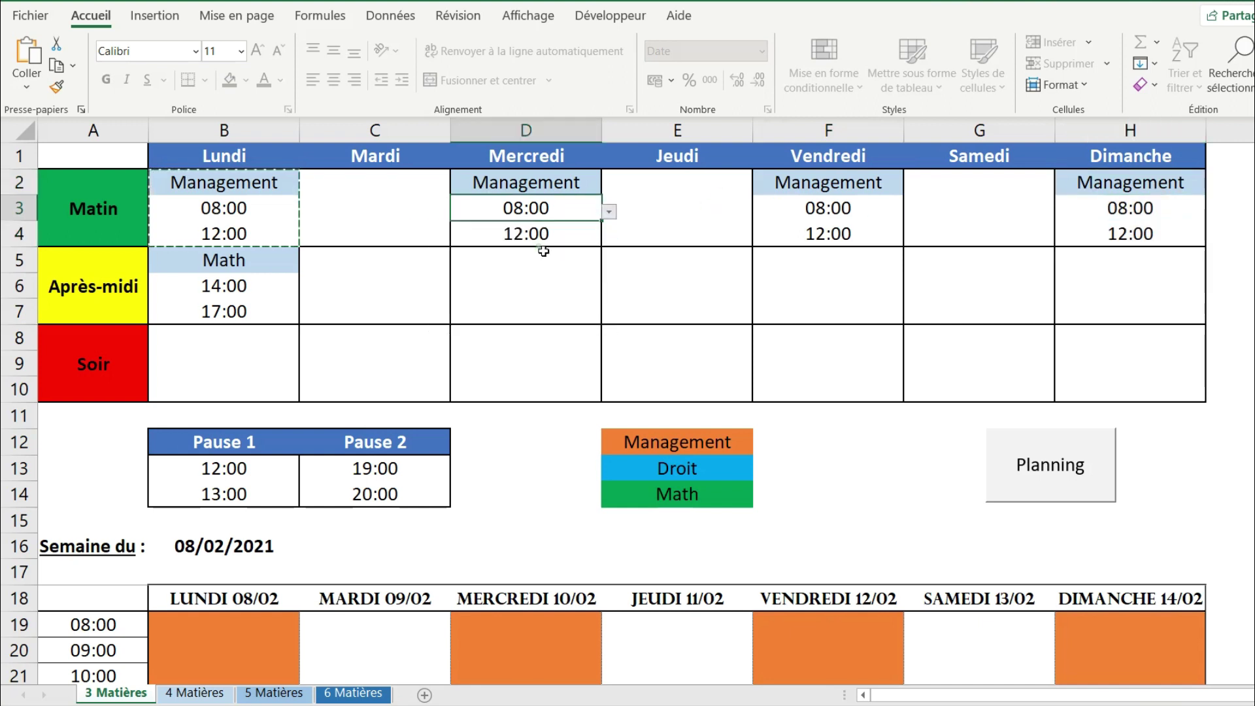
left_click(1187, 218)
left_click(1213, 211)
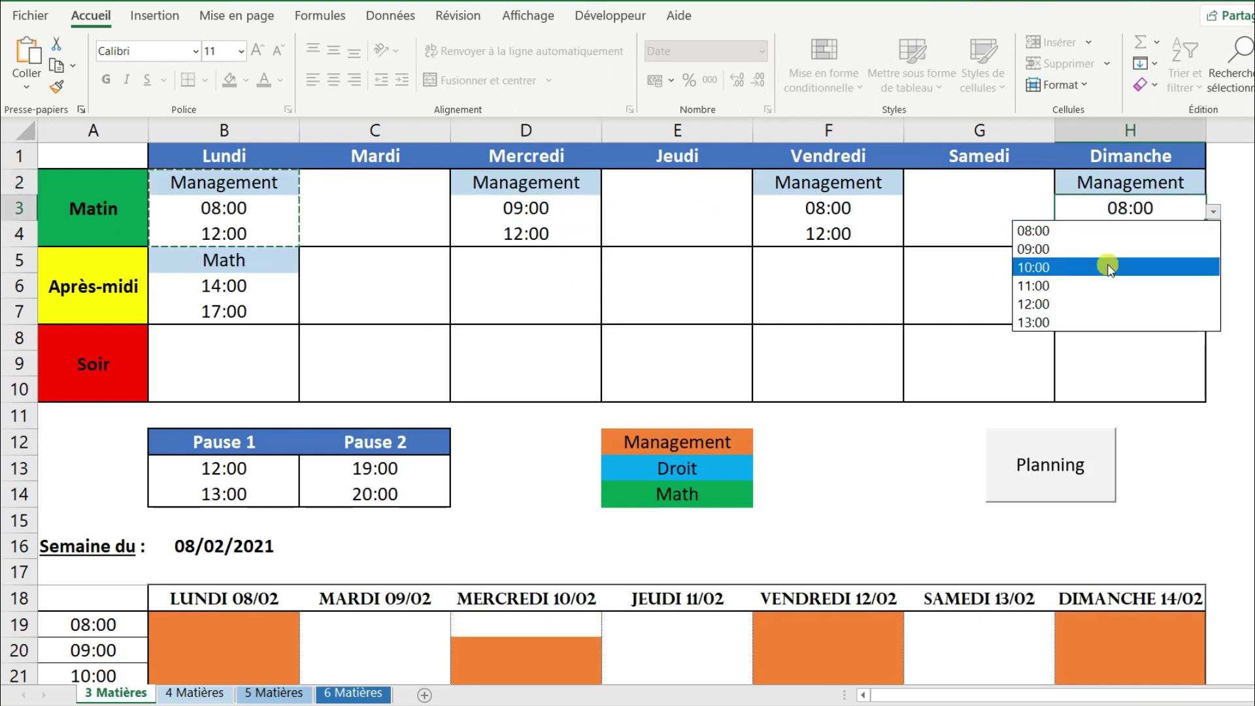
left_click(1110, 268)
Copy the Lundi Après-midi Math slot with its times into the Mercredi and Vendredi Après-midi slots
left_click_drag(224, 260, 229, 307)
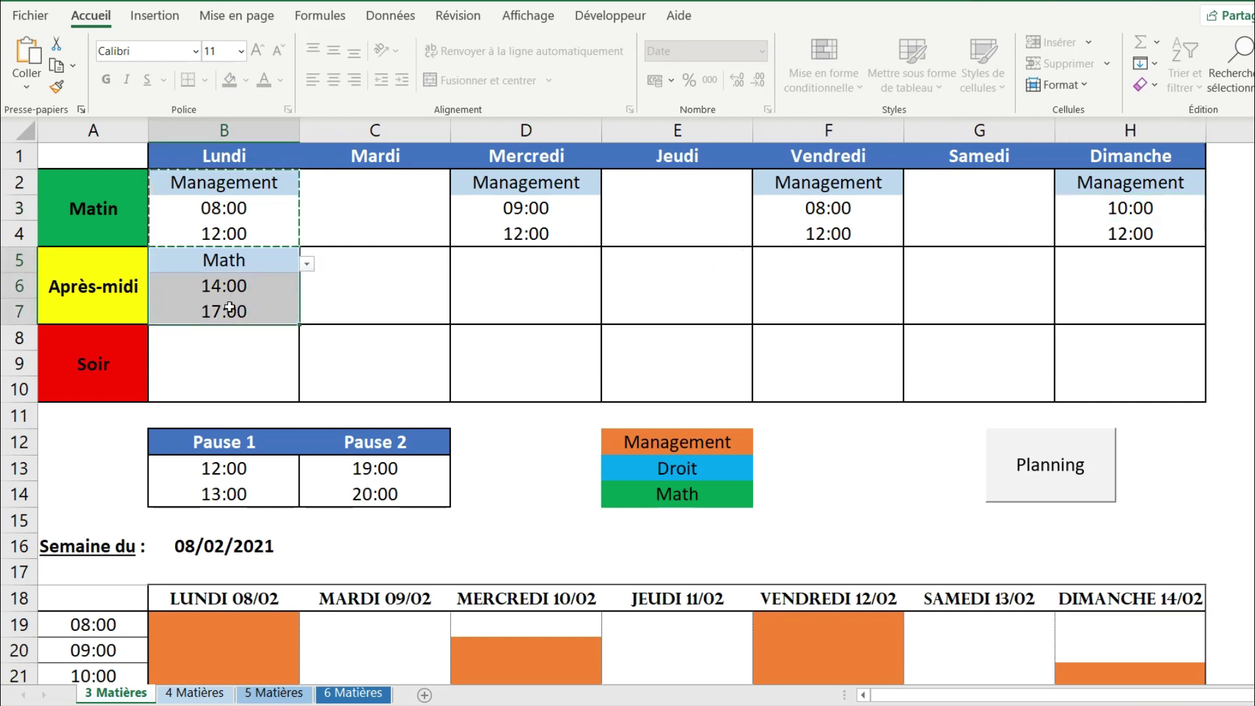
key("ctrl+c")
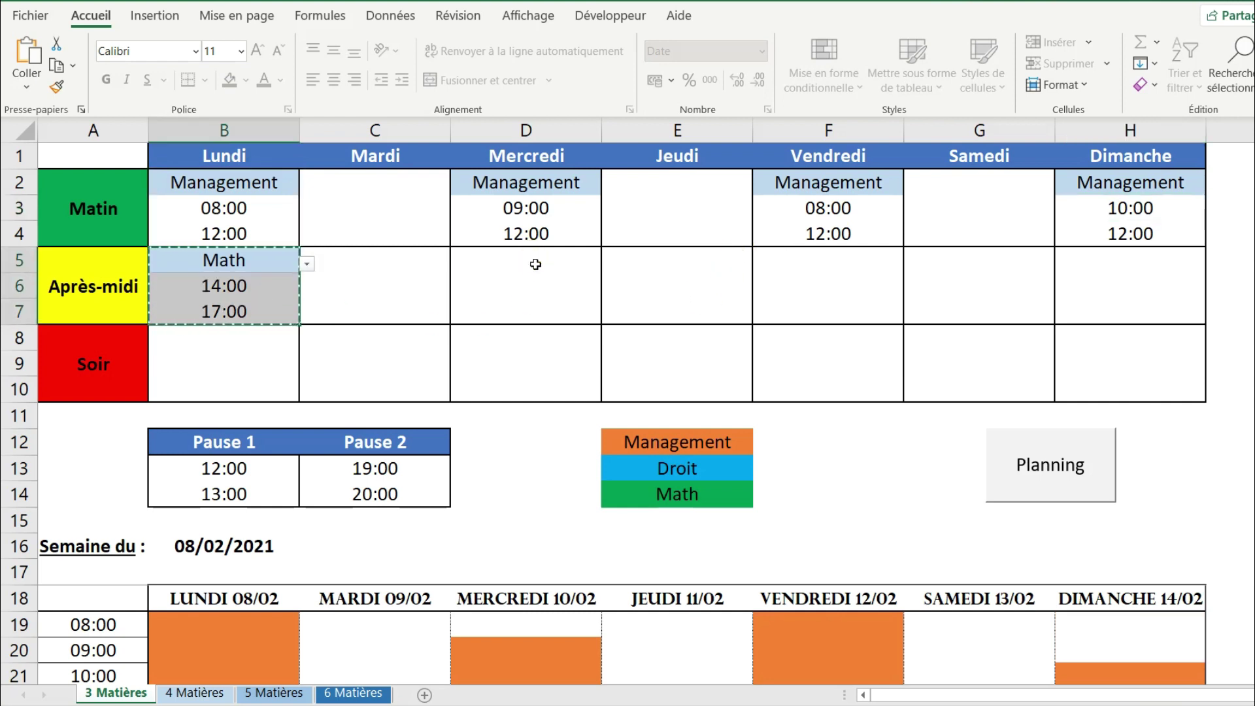
left_click_drag(535, 265, 536, 309)
key("ctrl+v")
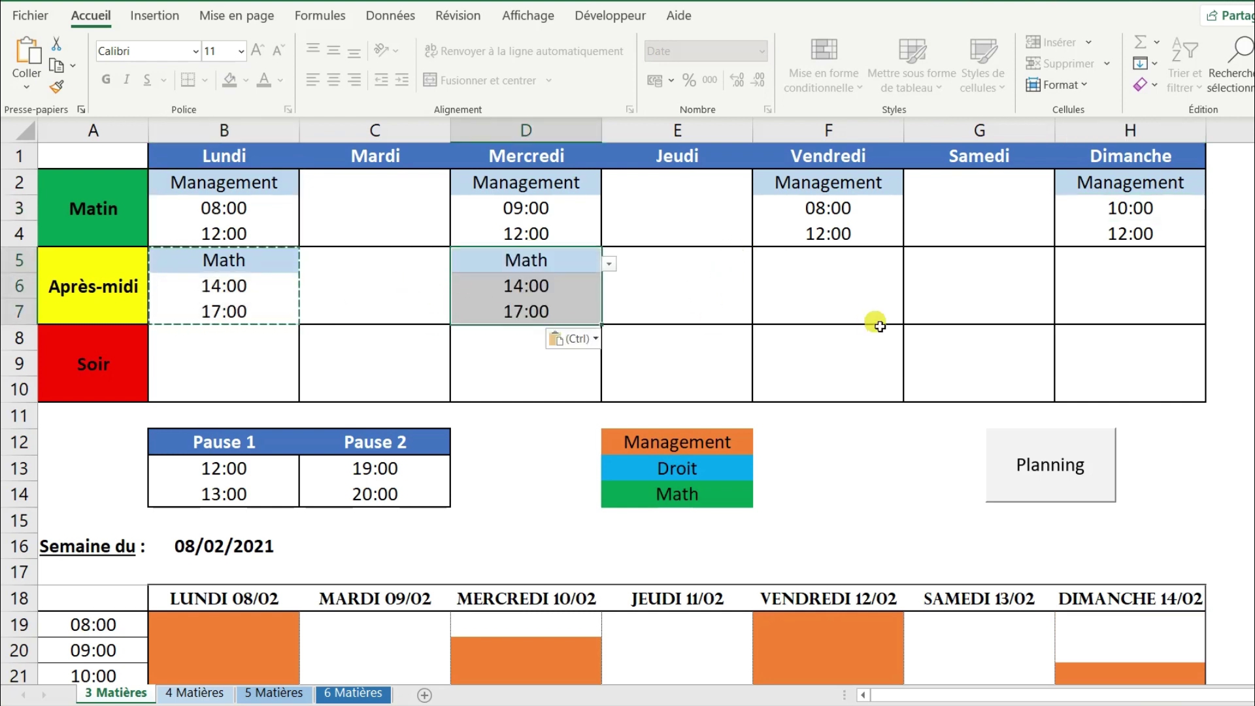
left_click(860, 260)
key("ctrl+v")
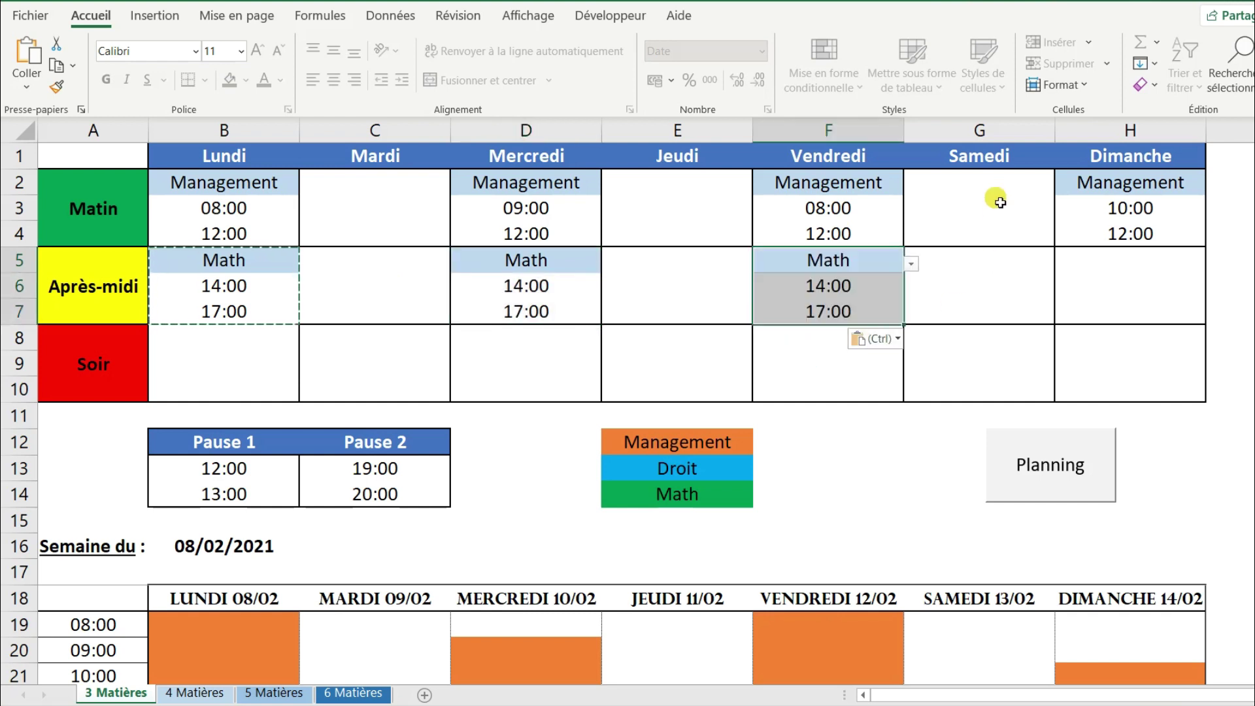
Set the end time of the Mercredi Après-midi slot to 18:00
left_click(525, 311)
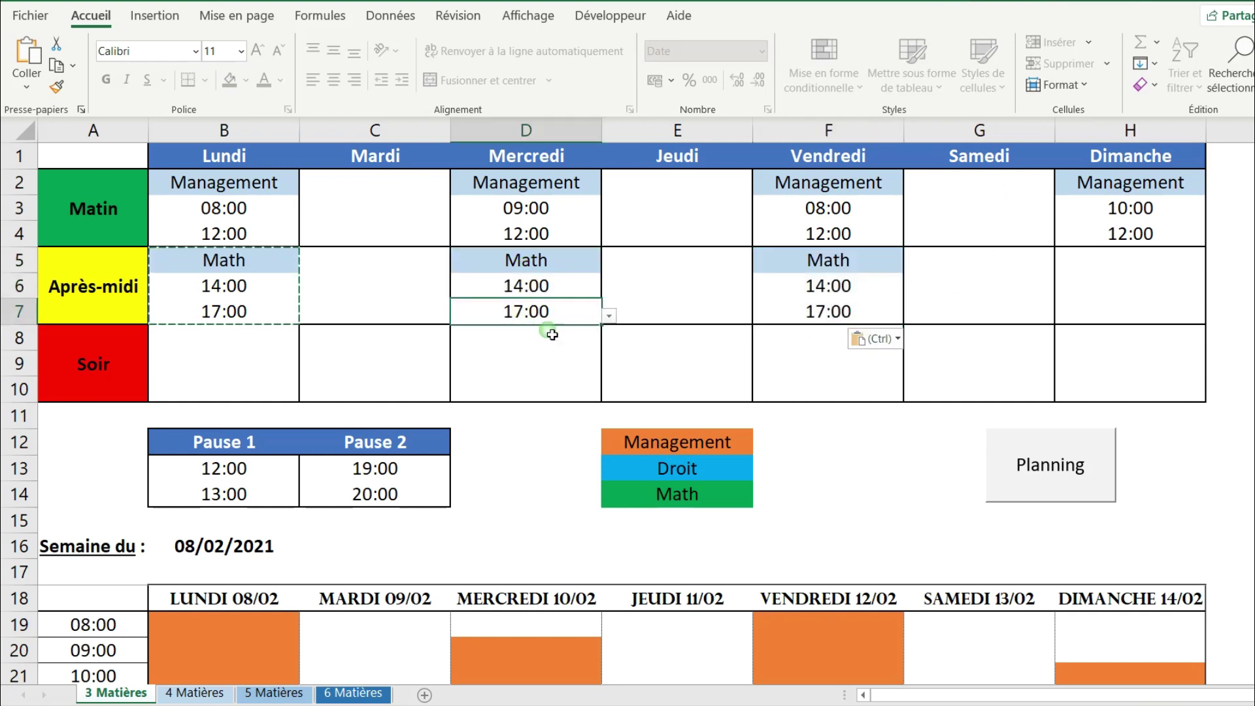
left_click(609, 317)
left_click(492, 425)
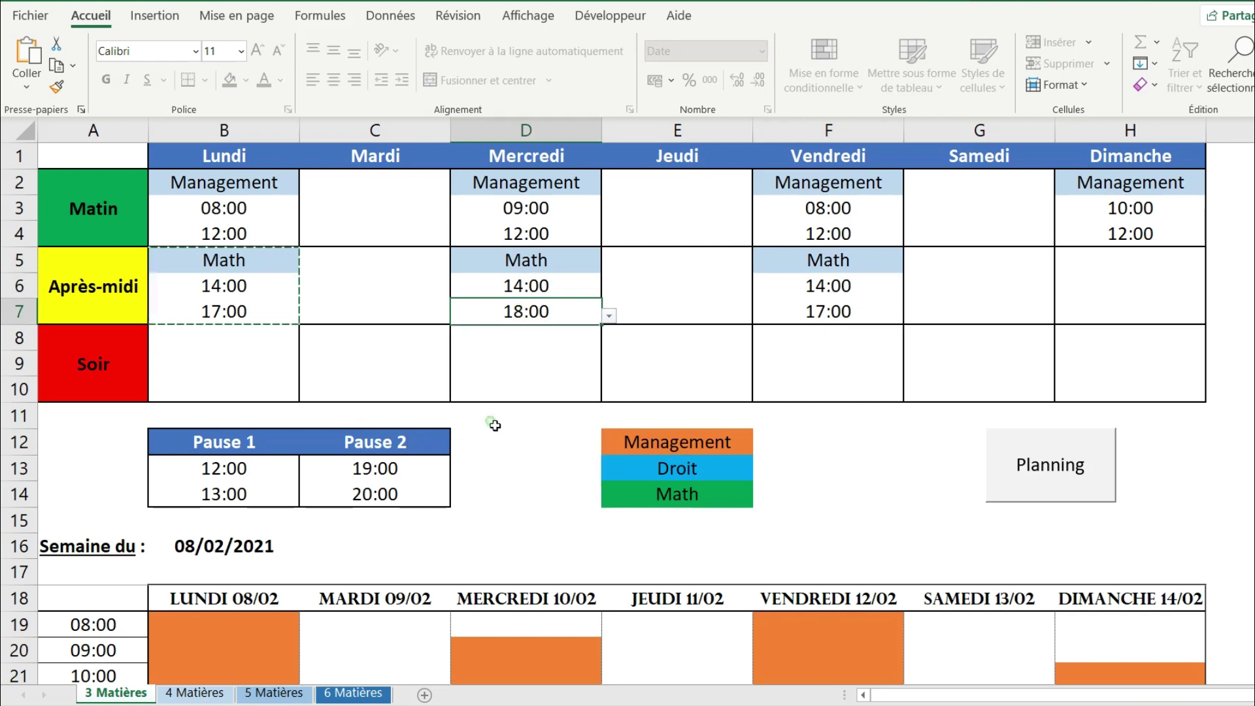
Choose Droit as the subject for the Mardi Matin slot in C2
left_click(703, 289)
key("Left")
key("Left")
key("Up")
key("Up")
key("Up")
key("Up")
left_click(458, 188)
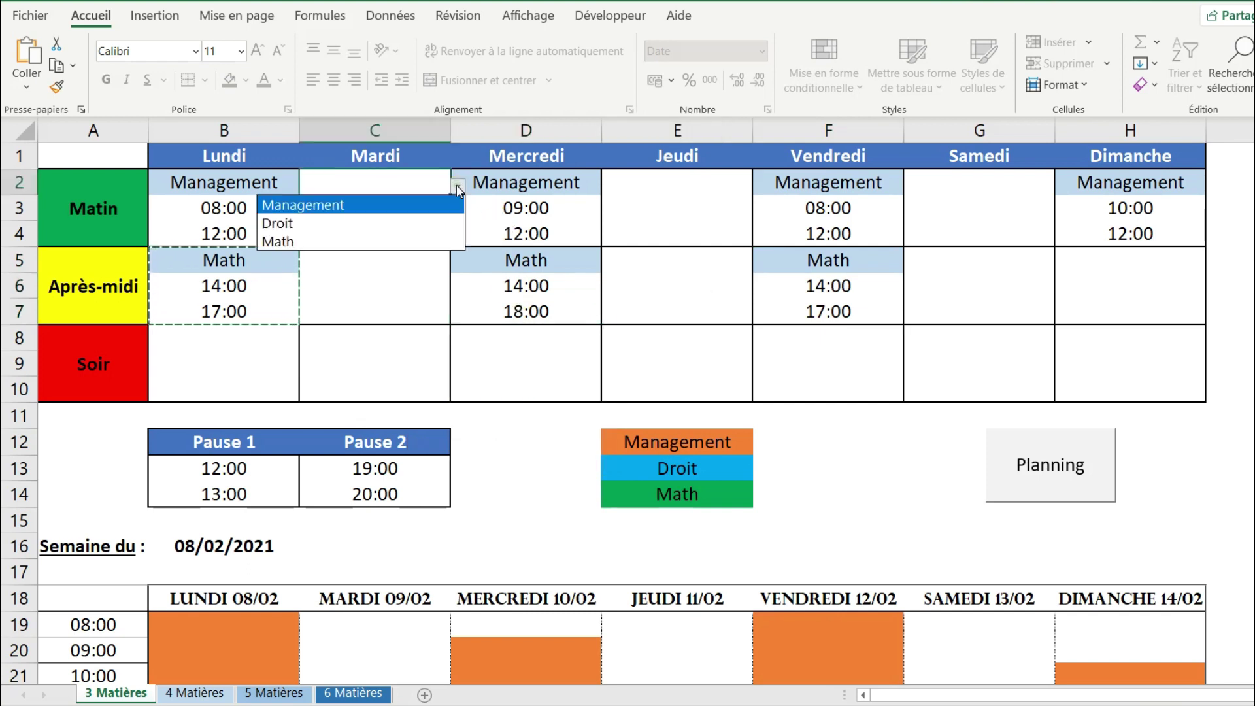
left_click(369, 224)
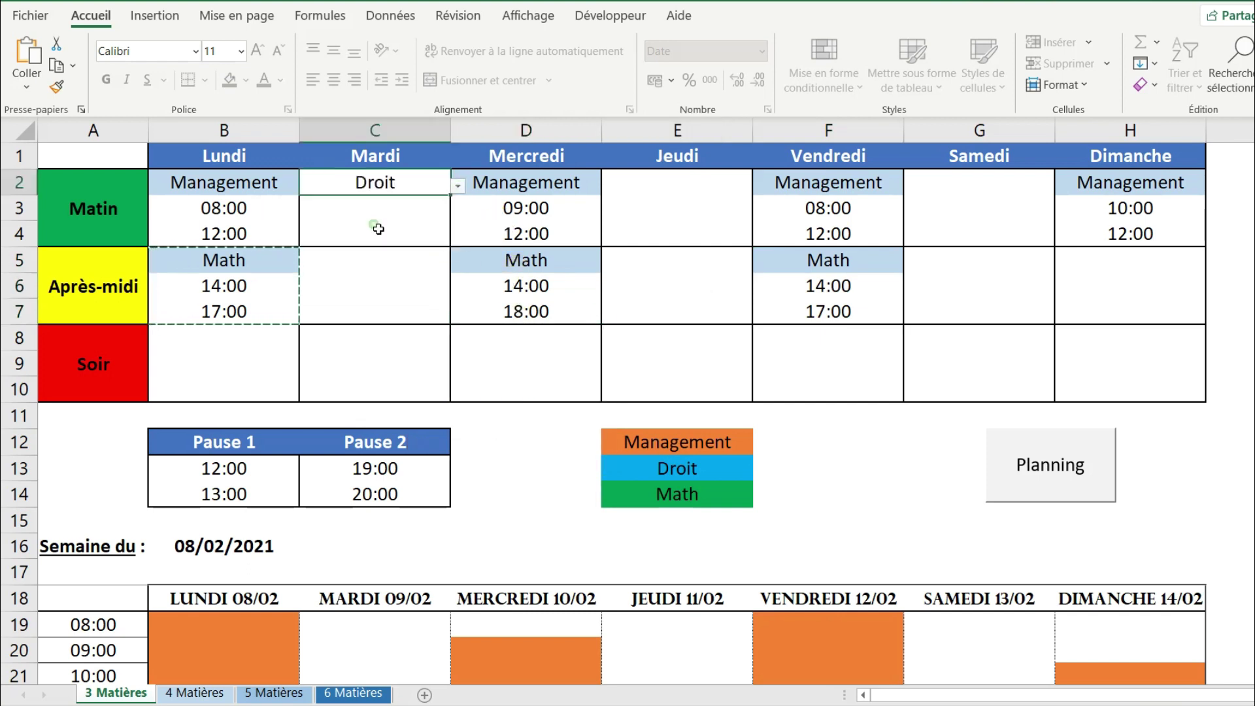
Set the Mardi Matin slot to start at 08:00 and end at 12:00
left_click(382, 215)
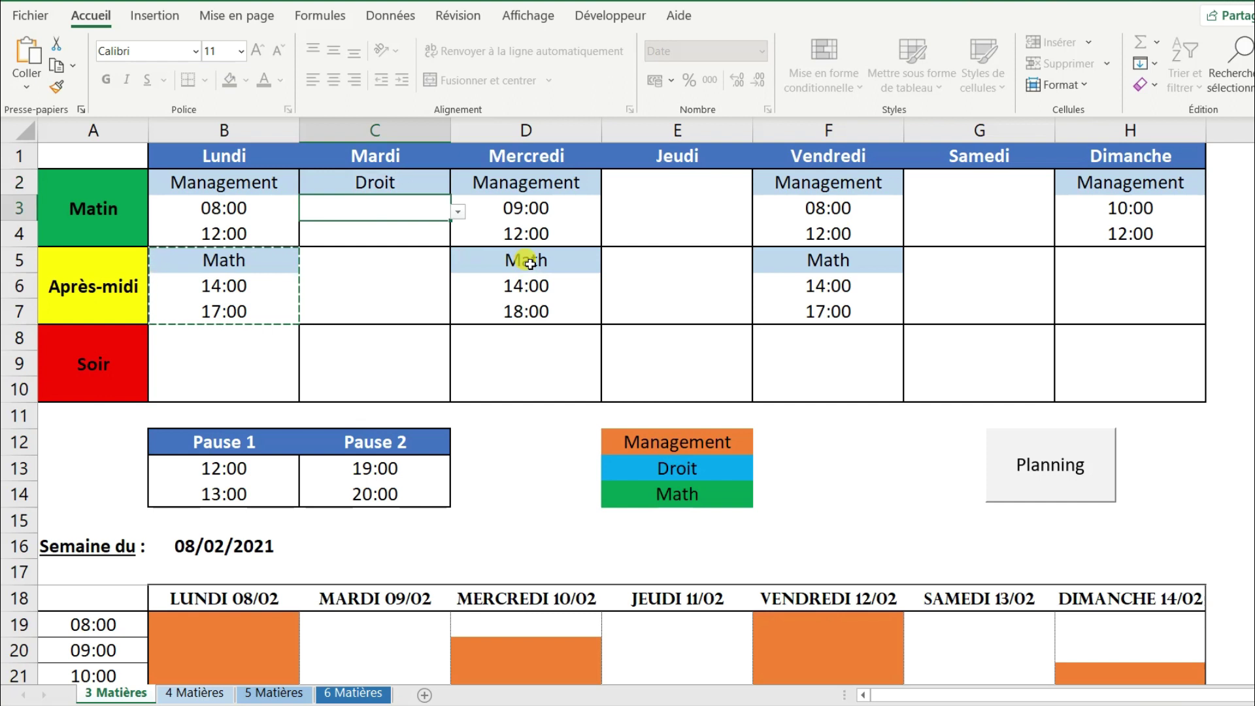
left_click(459, 212)
left_click(344, 232)
left_click(398, 242)
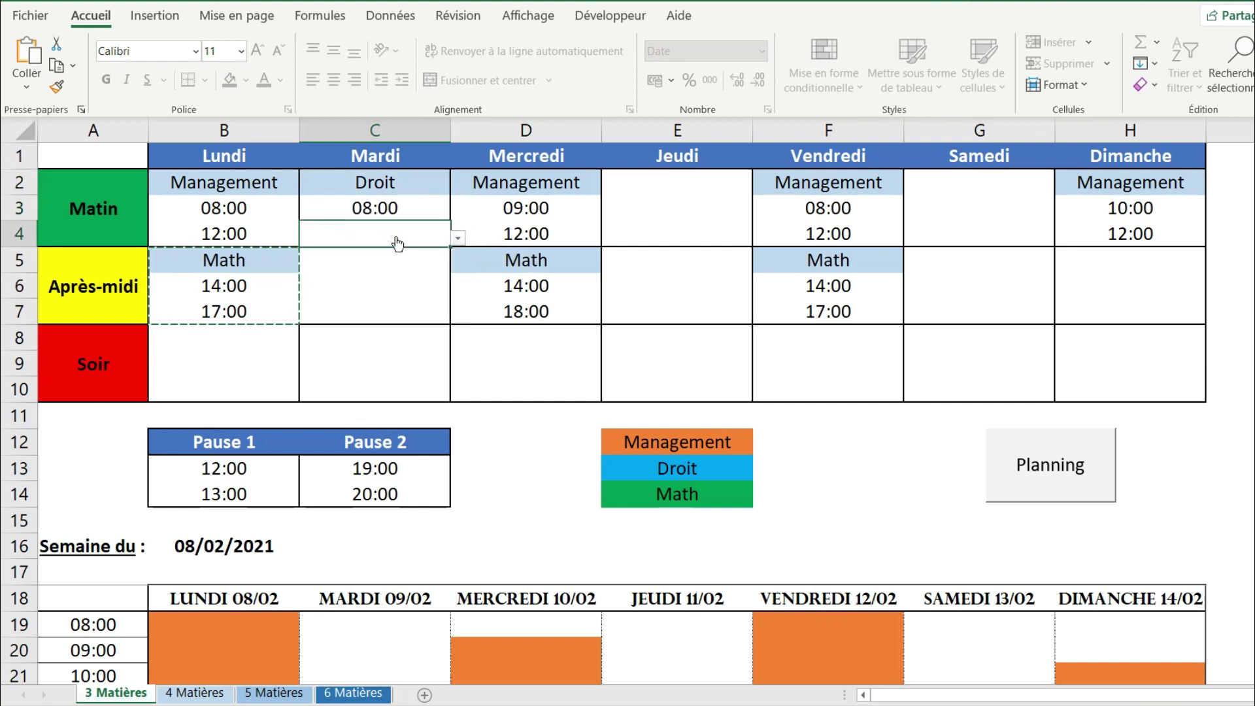
left_click(459, 242)
left_click(401, 289)
Copy the Mardi Matin Droit slot with its times into the Jeudi and Samedi Matin slots
left_click_drag(409, 175, 411, 233)
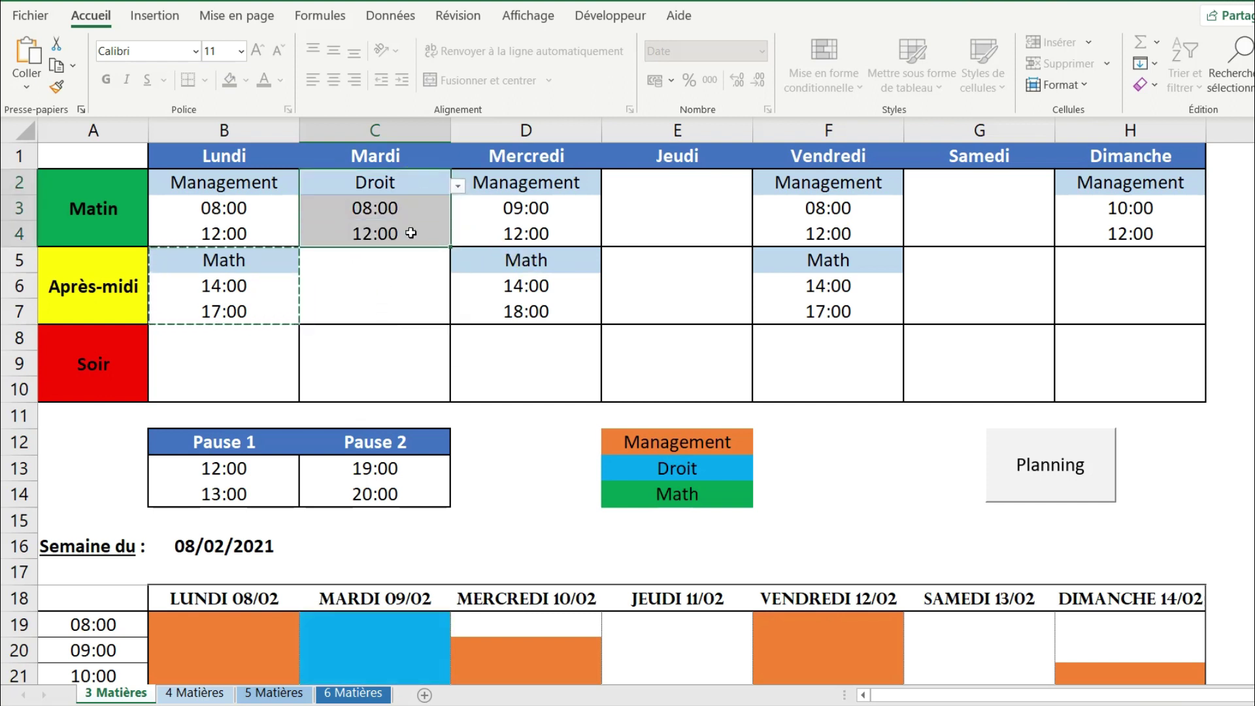
key("ctrl+c")
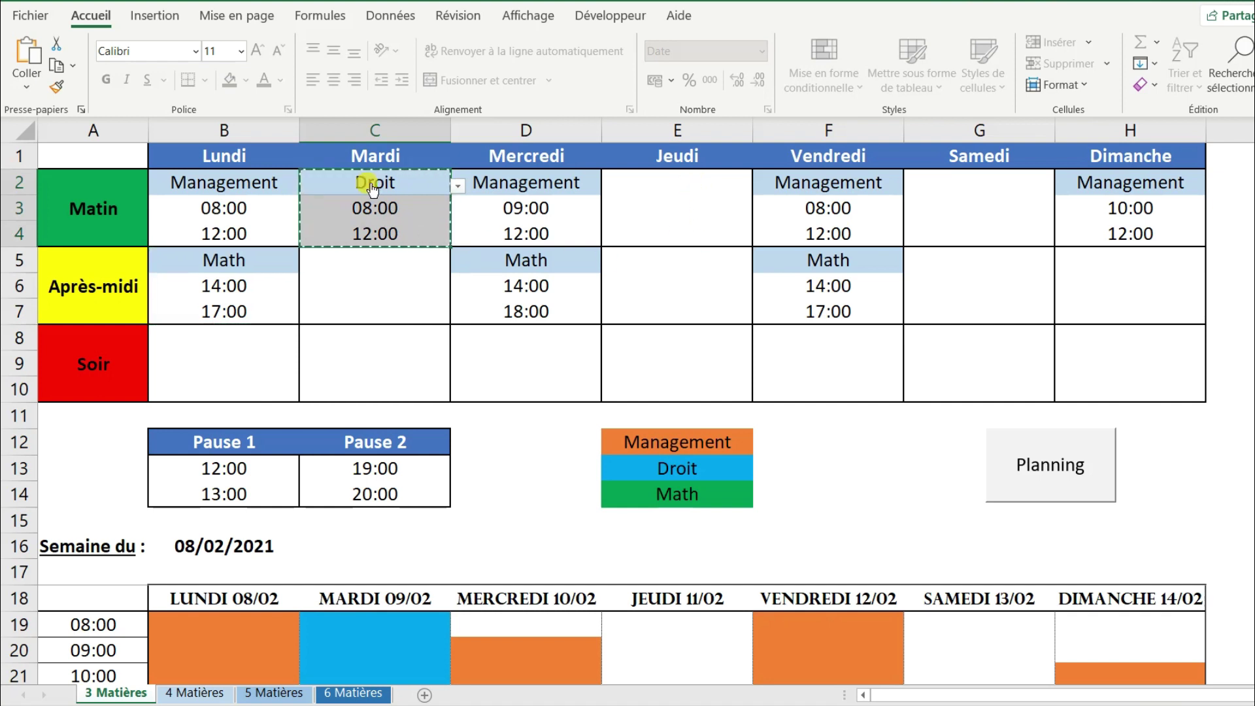
left_click(712, 187)
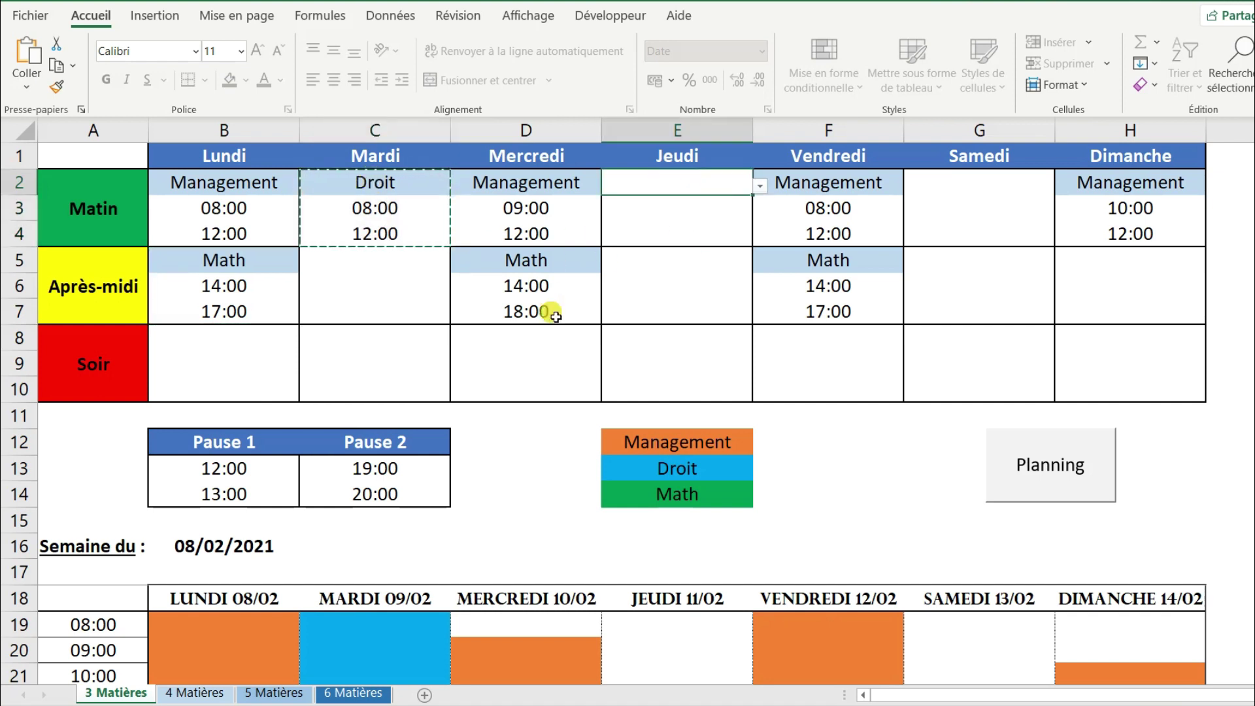
key("ctrl+v")
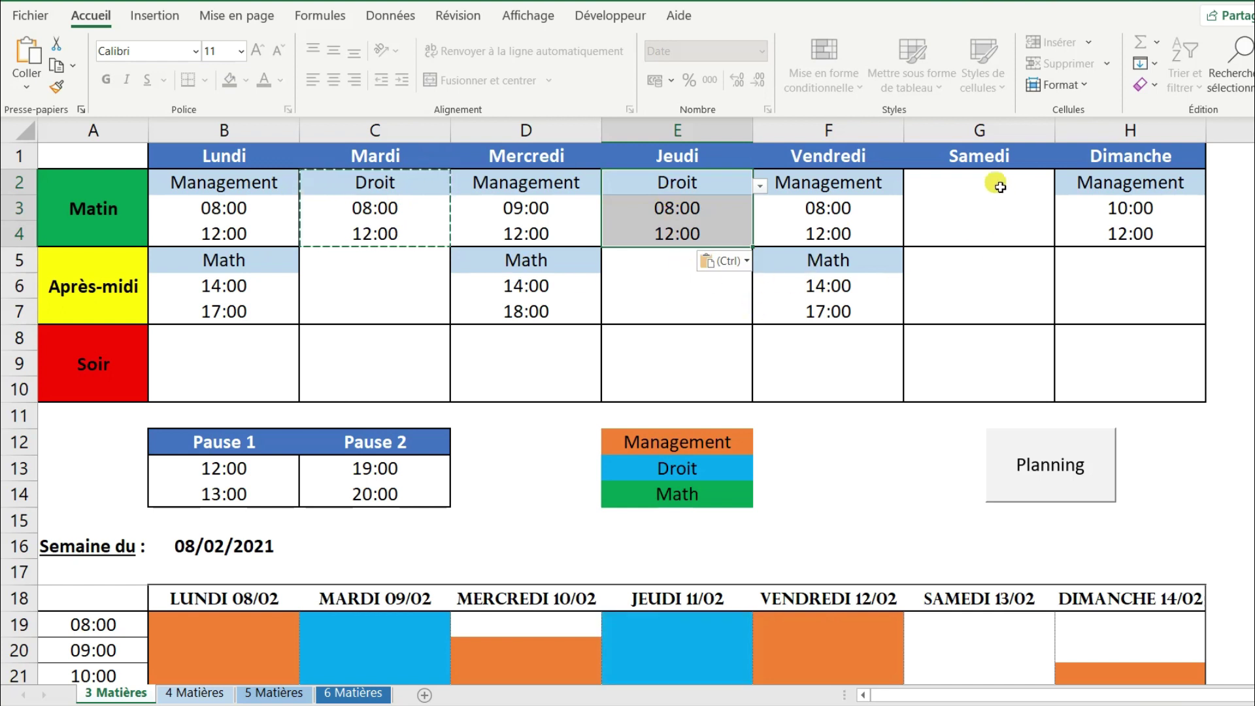
left_click(998, 186)
key("ctrl+v")
Set the start time of the Samedi Matin slot to 09:00
left_click(980, 213)
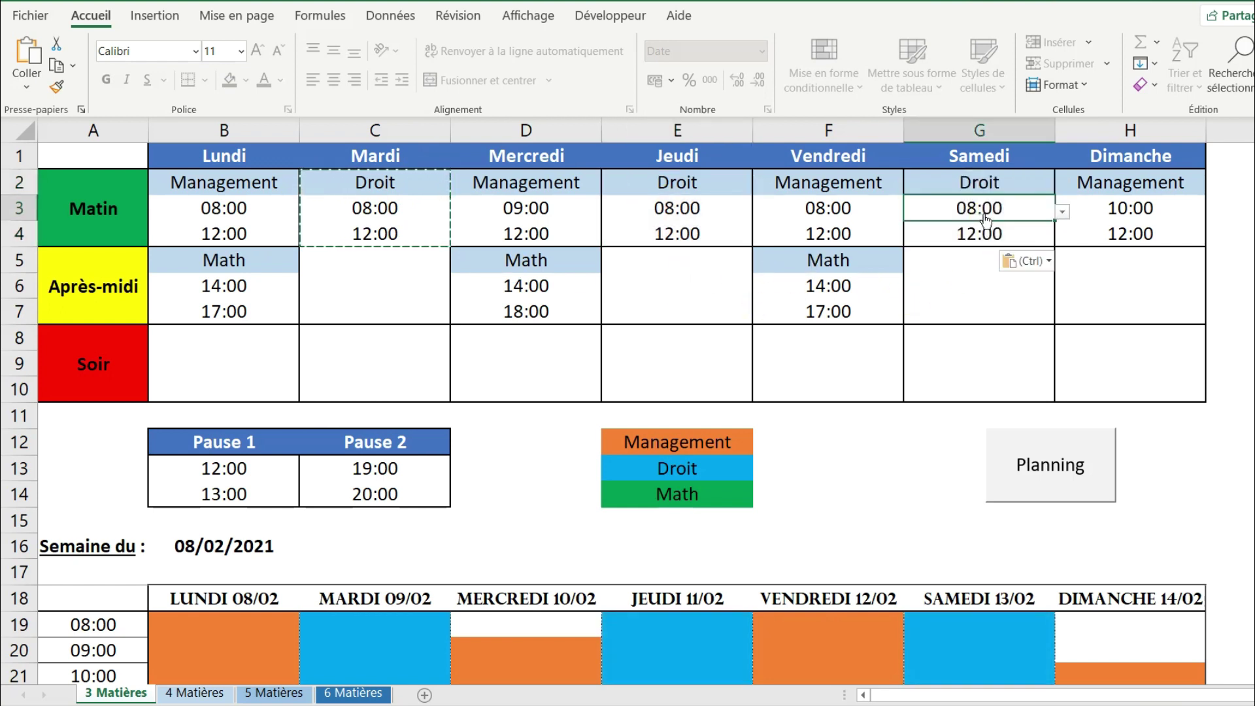
left_click(1062, 213)
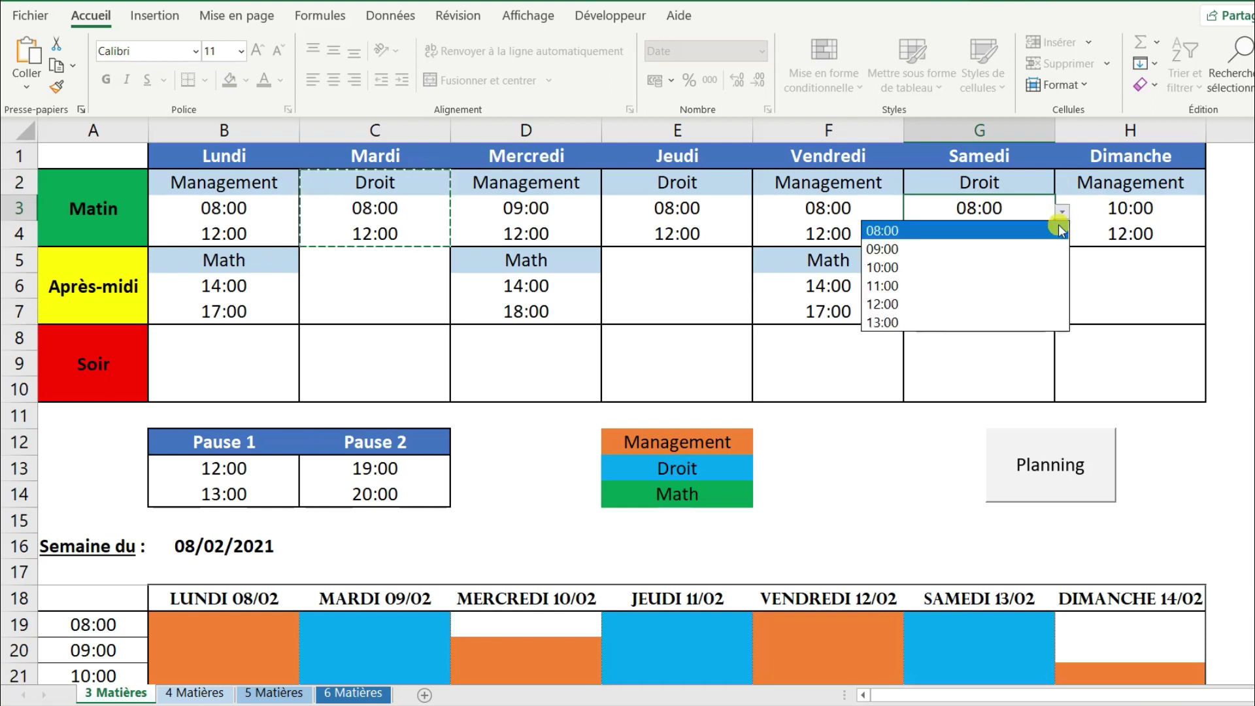
left_click(922, 252)
left_click(965, 268)
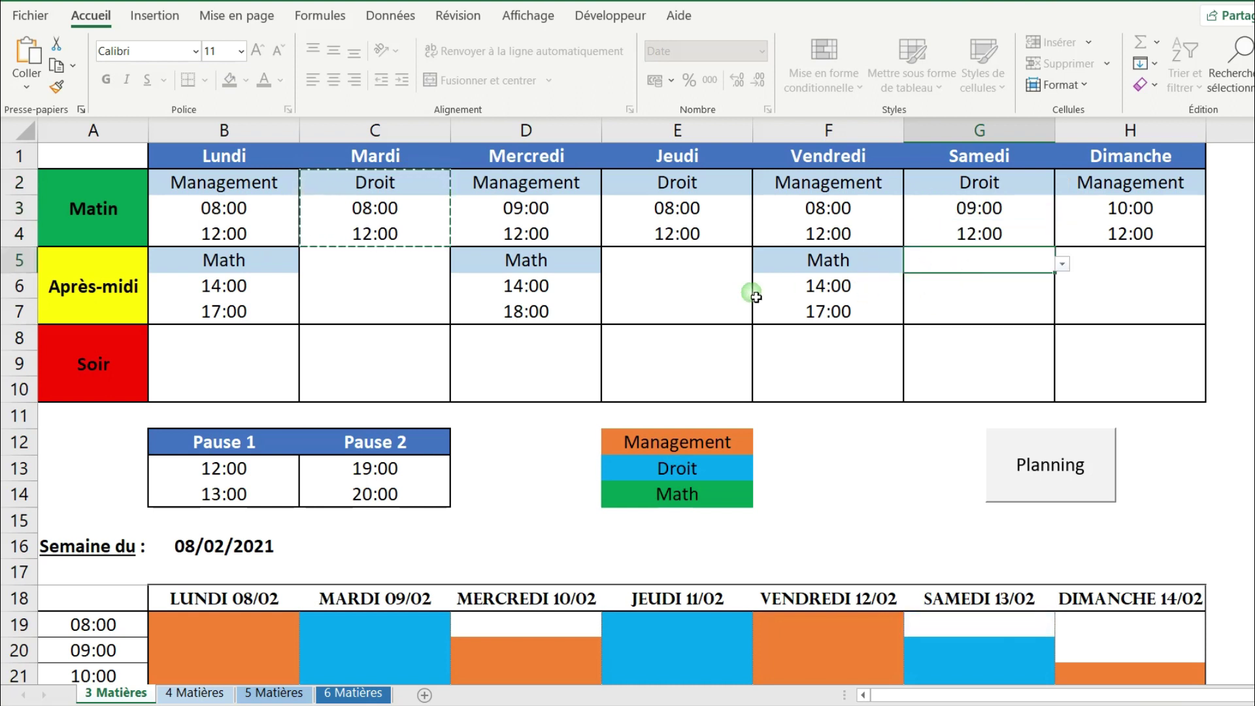
Fill the Mardi Après-midi slot with the subject Management, starting at 14:00 and ending at 17:00
left_click(377, 271)
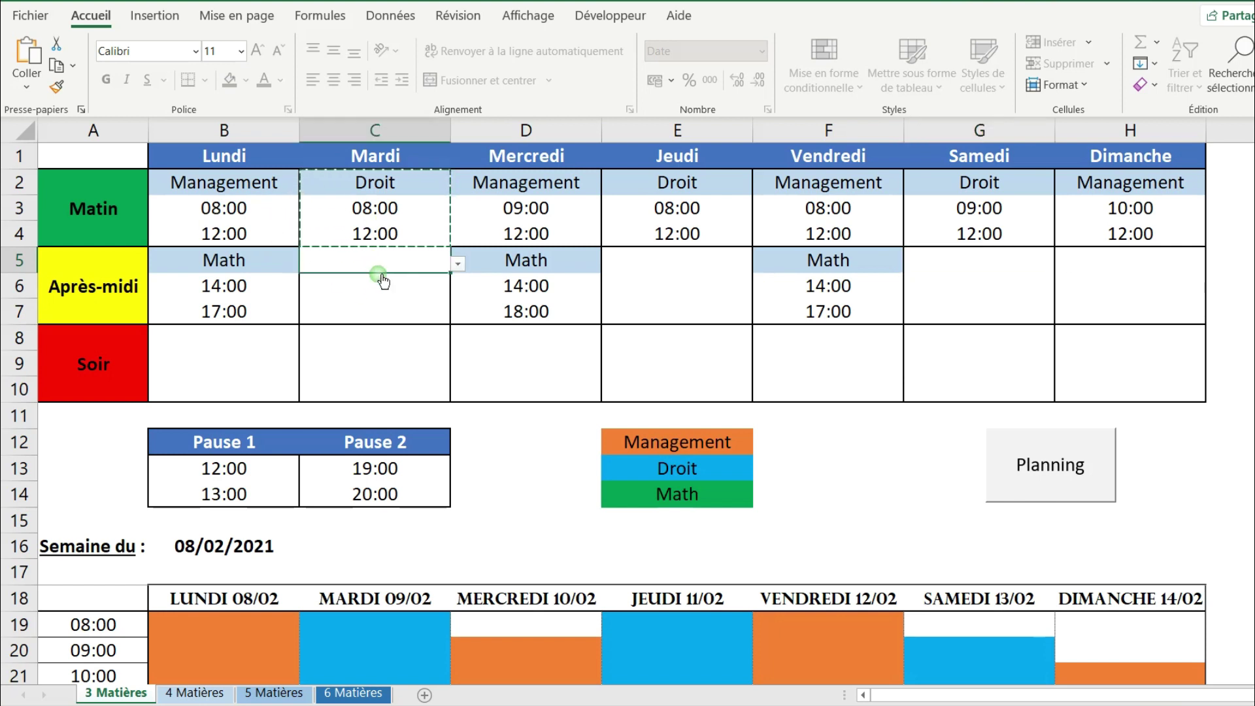
left_click(460, 268)
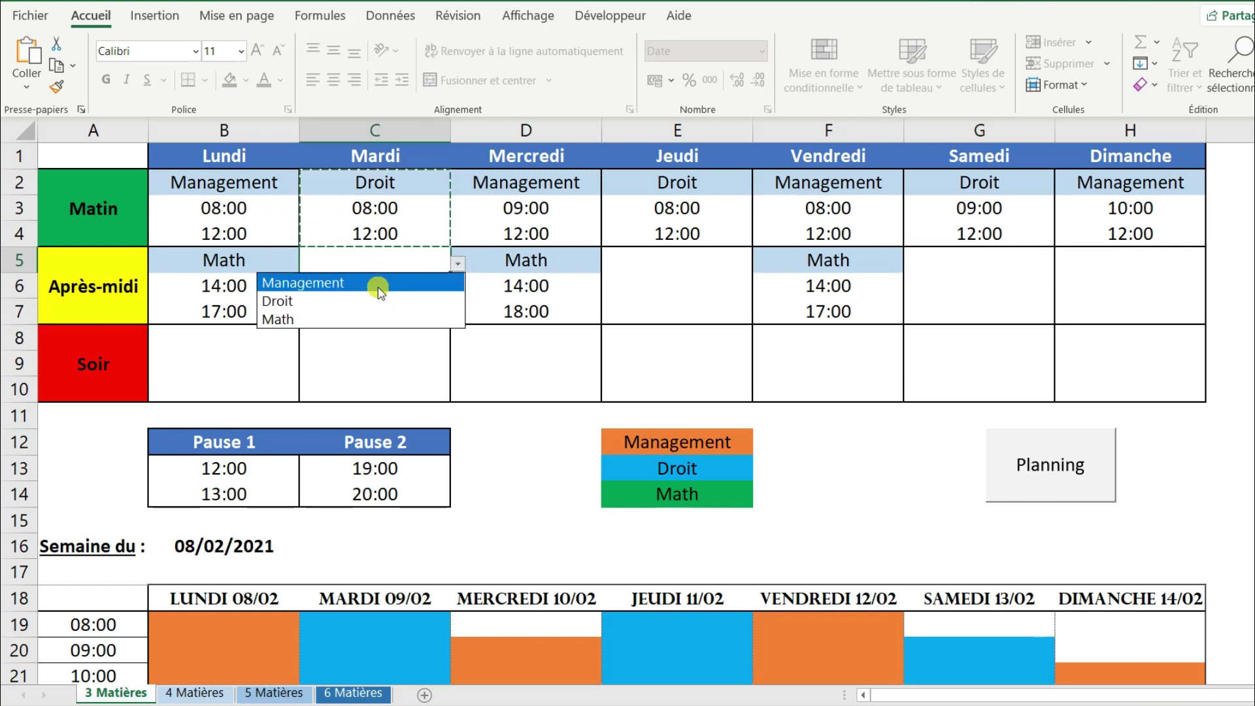
left_click(381, 282)
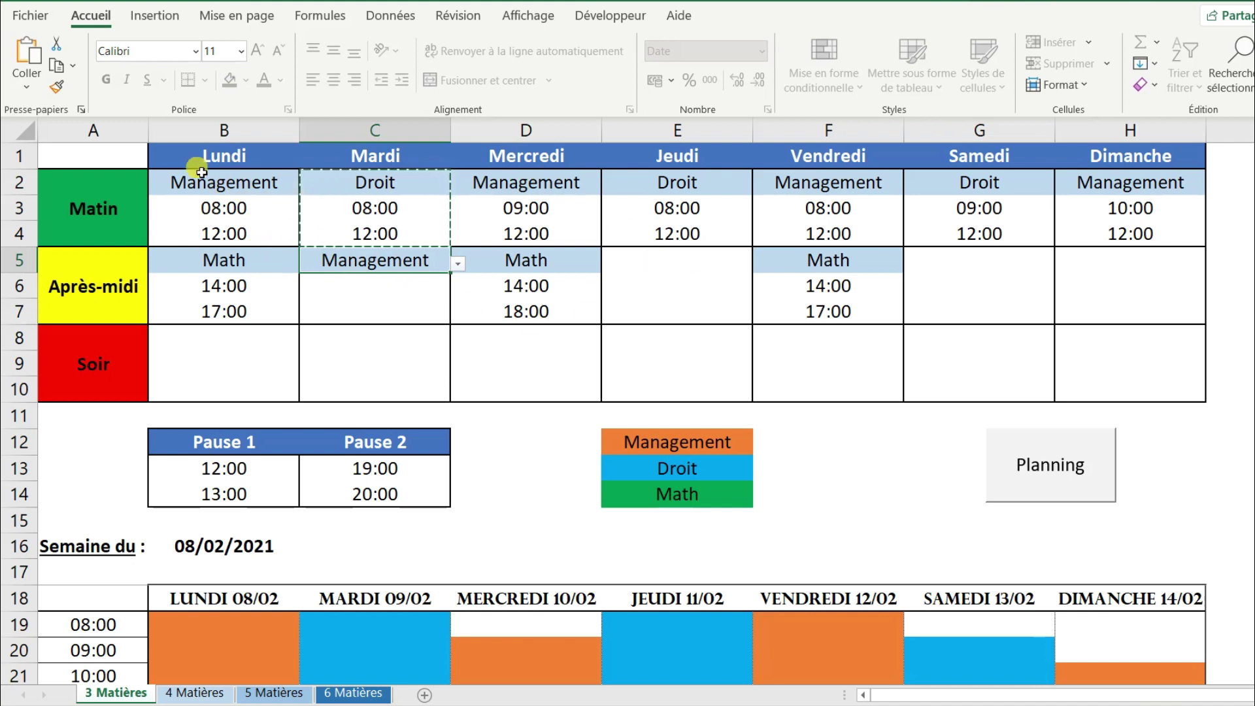
left_click(406, 290)
left_click(457, 289)
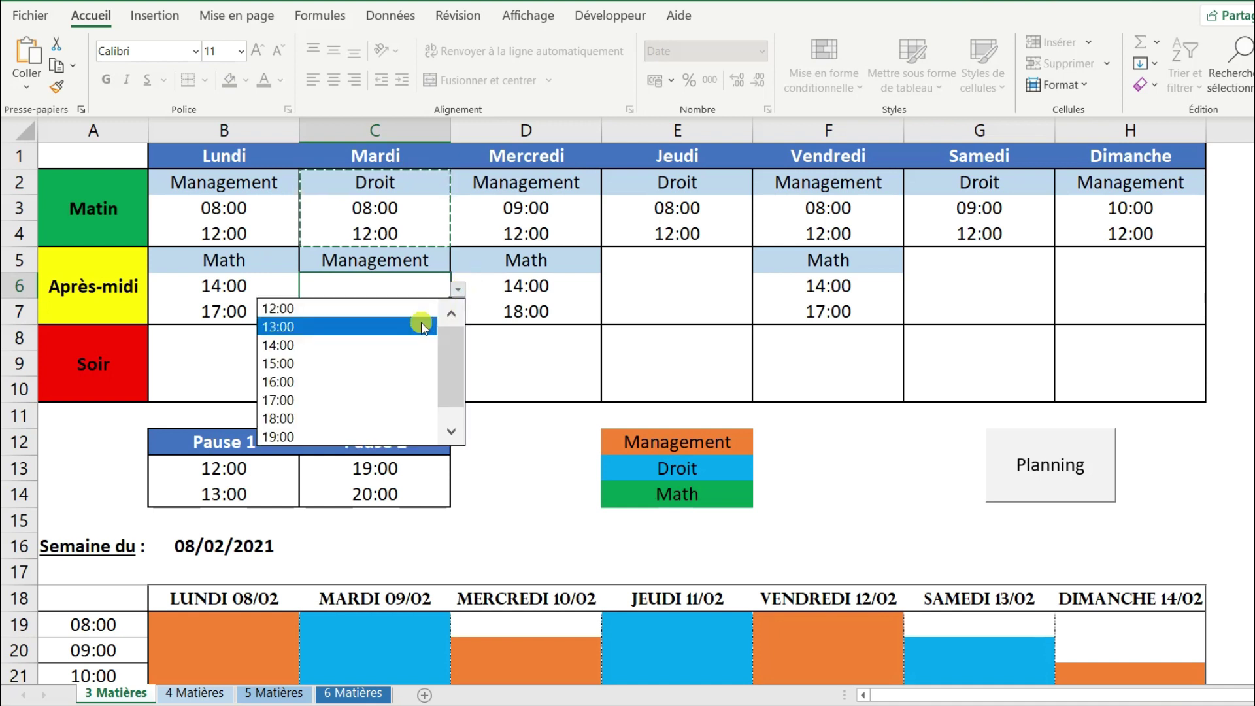
left_click(402, 347)
left_click(439, 317)
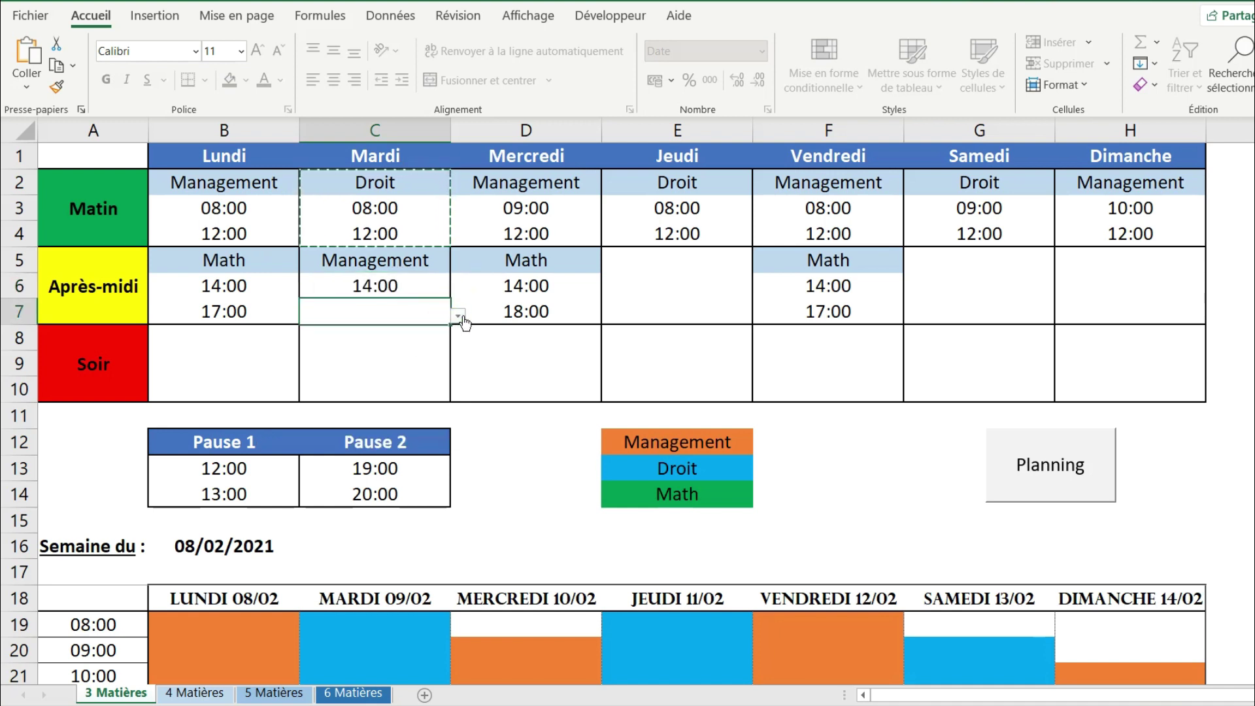
left_click(458, 316)
left_click(353, 427)
Copy the Mardi Après-midi Management slot with its times into the Jeudi and Samedi Après-midi slots
left_click_drag(385, 260, 383, 318)
key("ctrl+c")
left_click(683, 260)
key("ctrl+v")
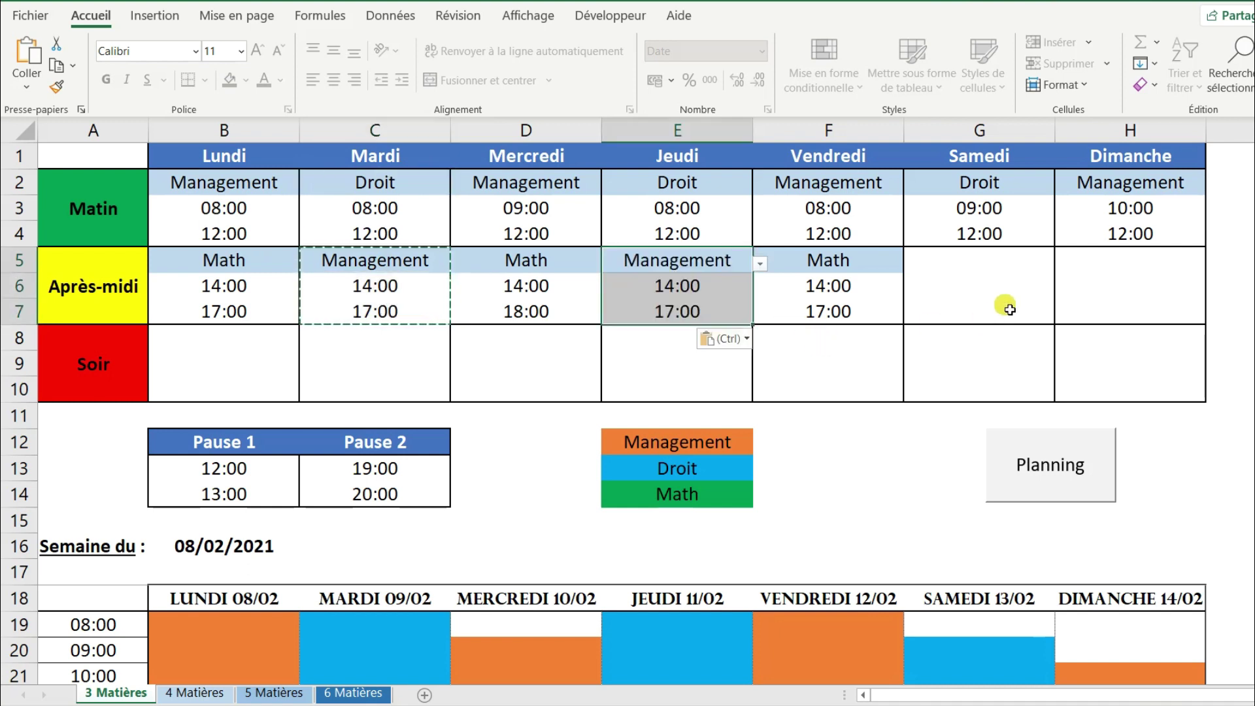
left_click(997, 261)
key("ctrl+v")
Set the Samedi Après-midi Management slot to start at 13:00 and end at 16:00
left_click(1012, 285)
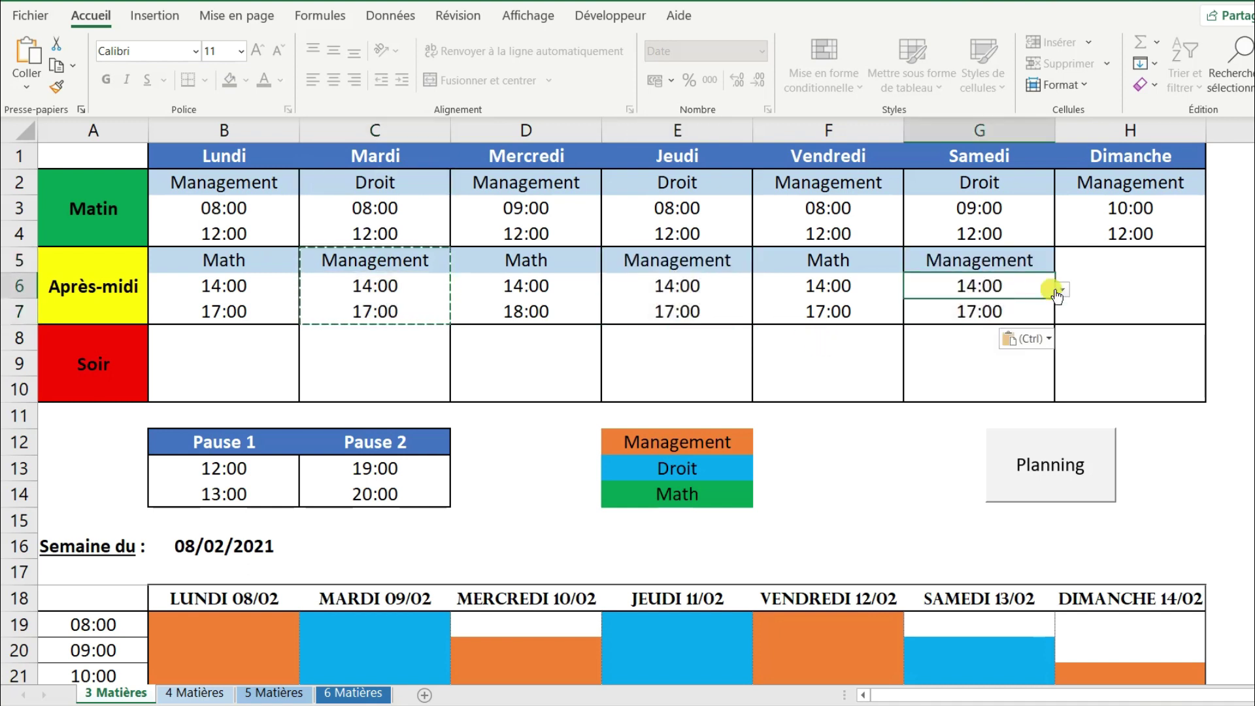
left_click(1063, 290)
left_click(916, 308)
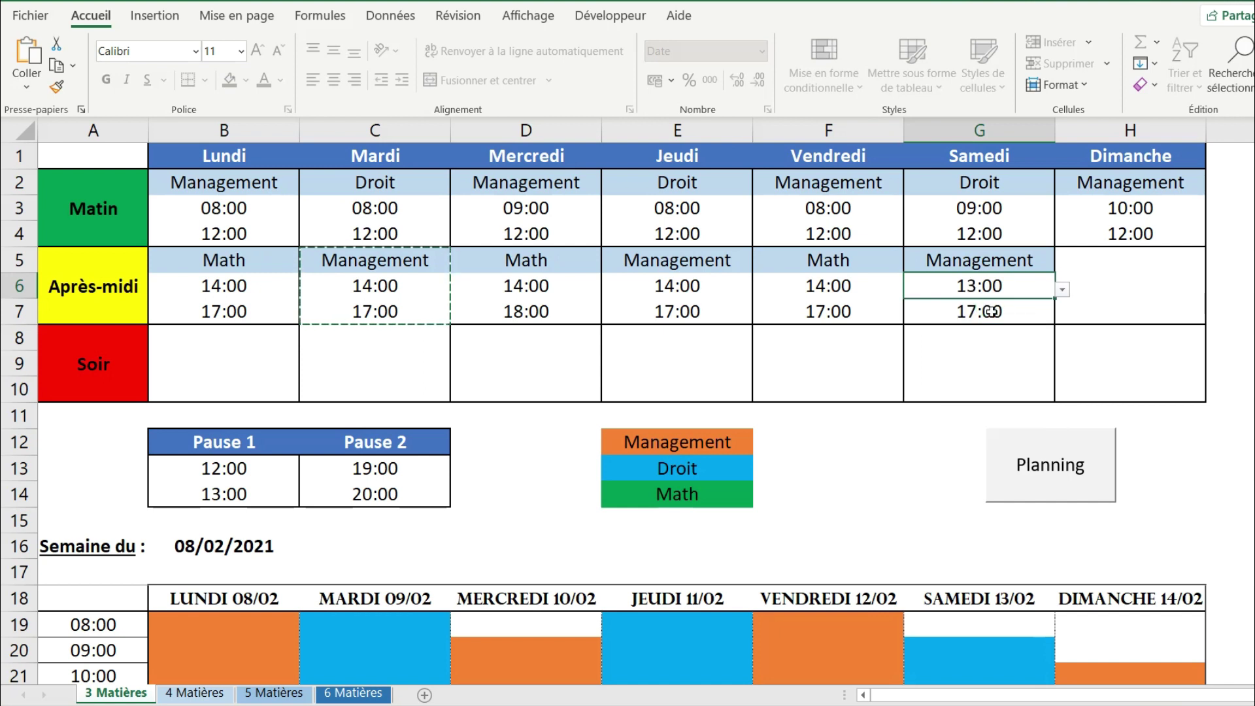
left_click(1045, 314)
left_click(1063, 316)
left_click(944, 390)
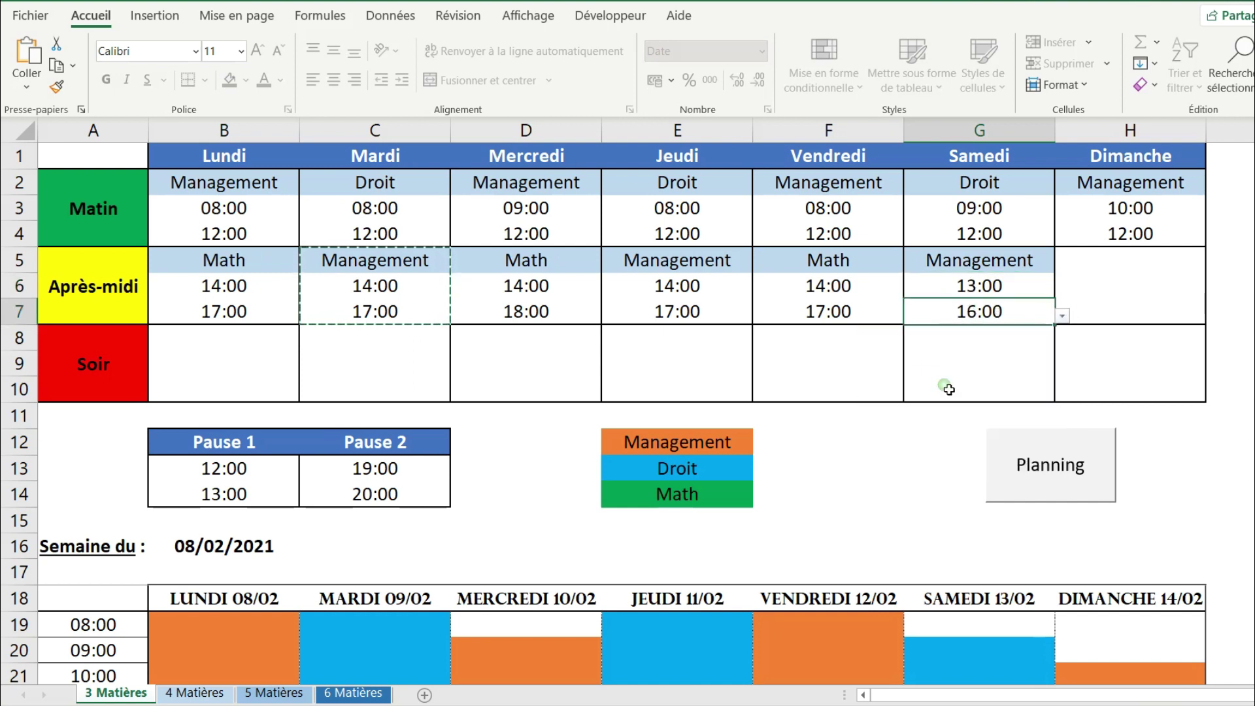
left_click(1112, 336)
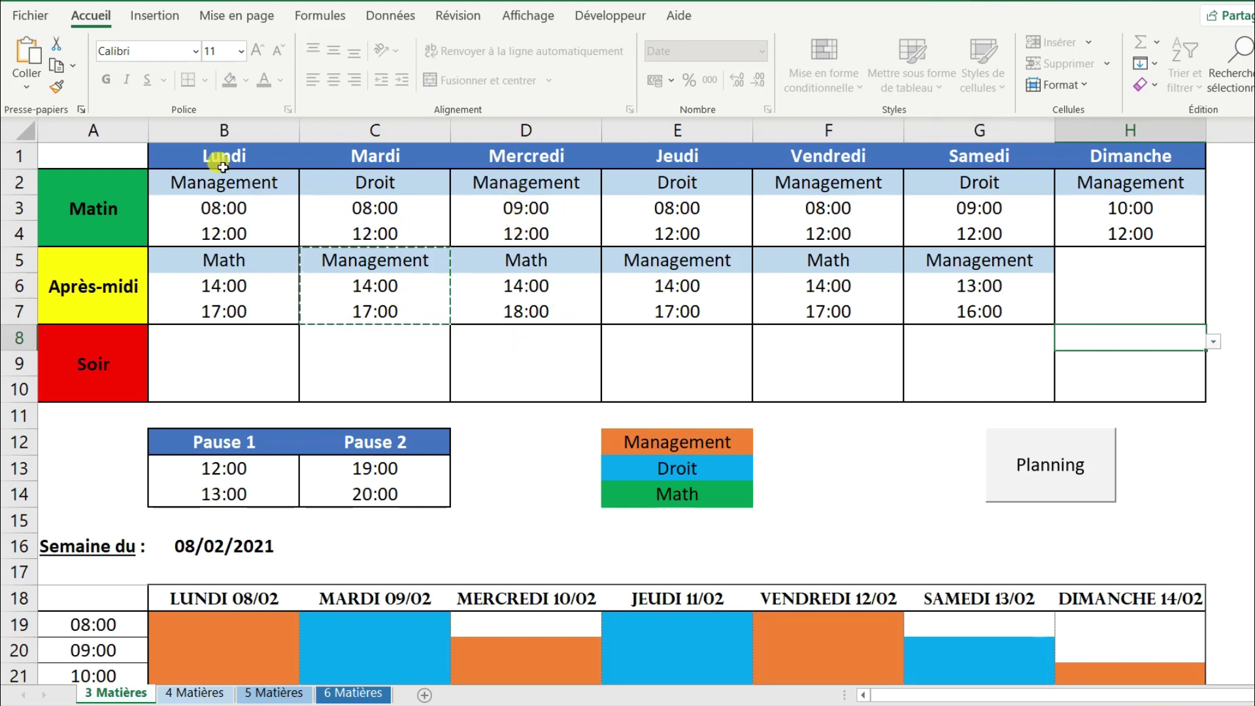
Fill the Lundi Soir slot with the subject Management, starting at 20:00 and ending at 21:00
left_click(234, 339)
left_click(306, 342)
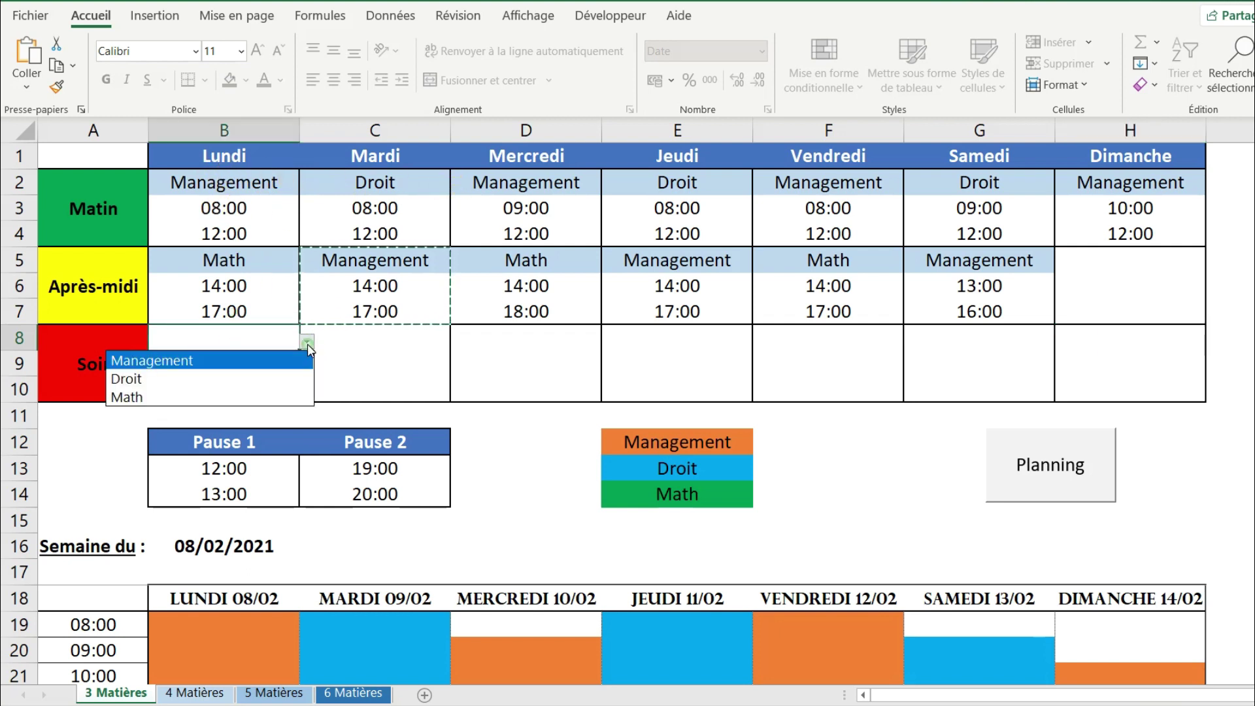
left_click(247, 362)
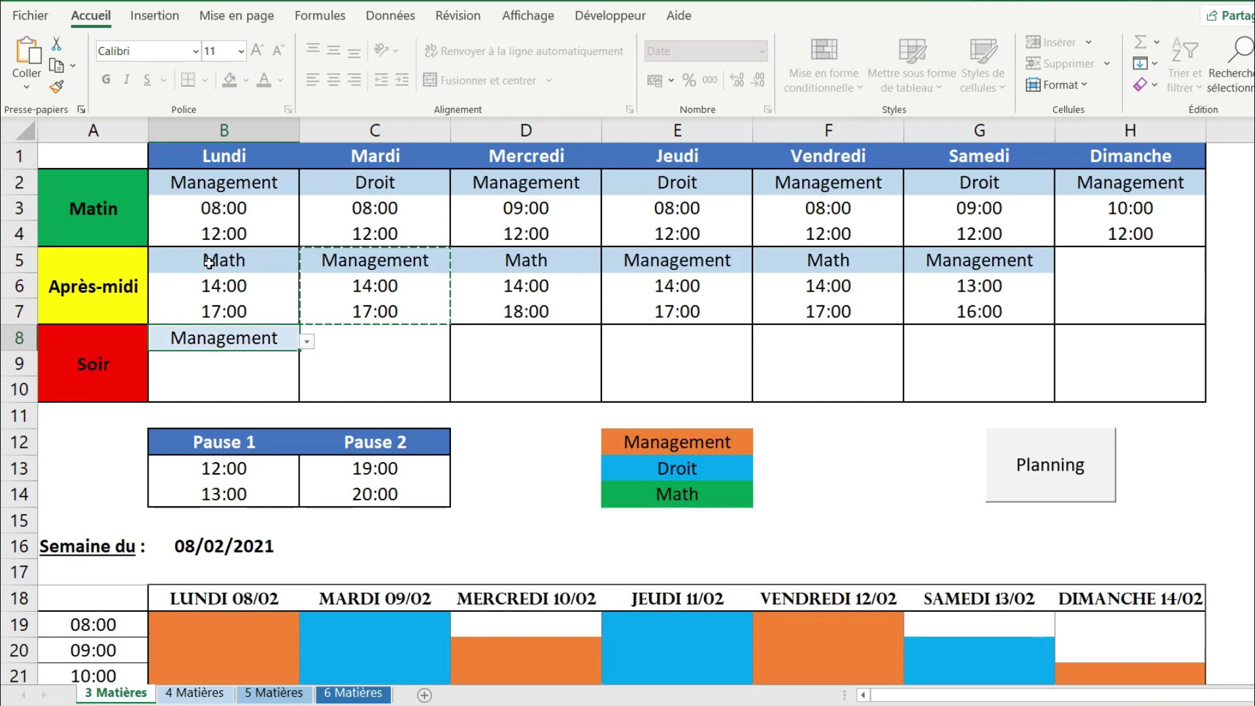
left_click(280, 364)
left_click(306, 370)
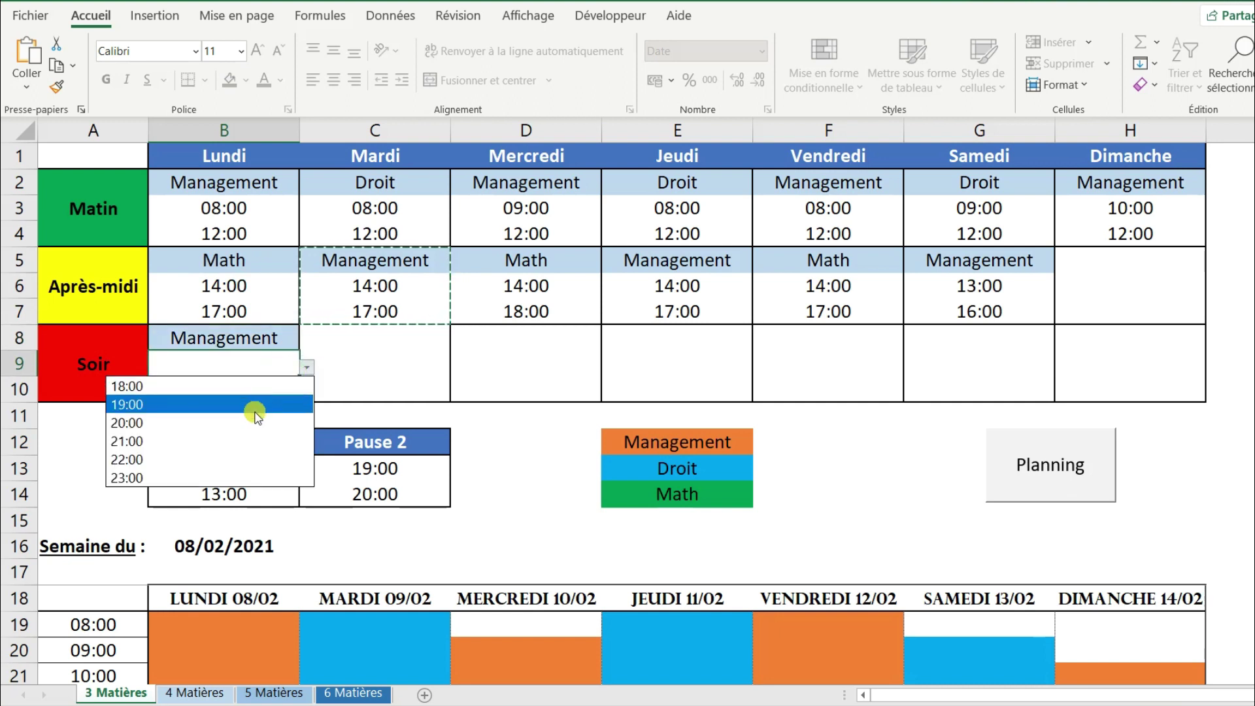
left_click(254, 422)
left_click(307, 368)
left_click(291, 387)
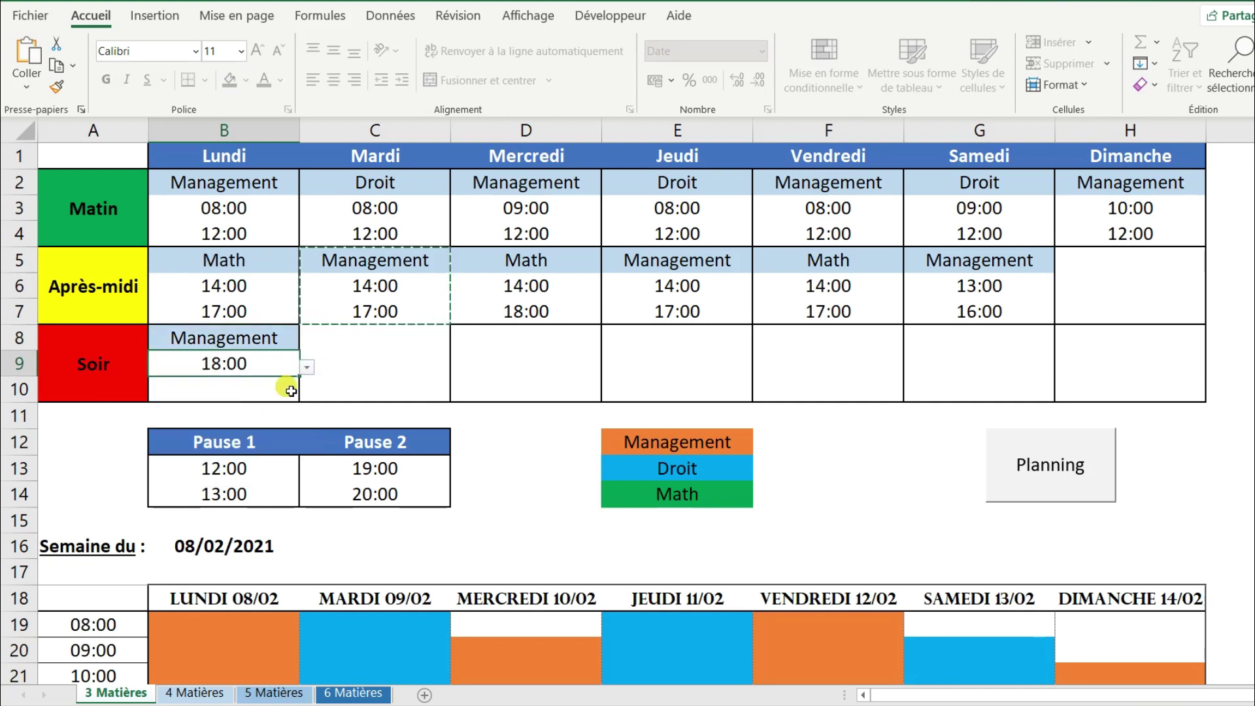
left_click(307, 368)
left_click(235, 423)
left_click(264, 397)
left_click(306, 393)
left_click(247, 465)
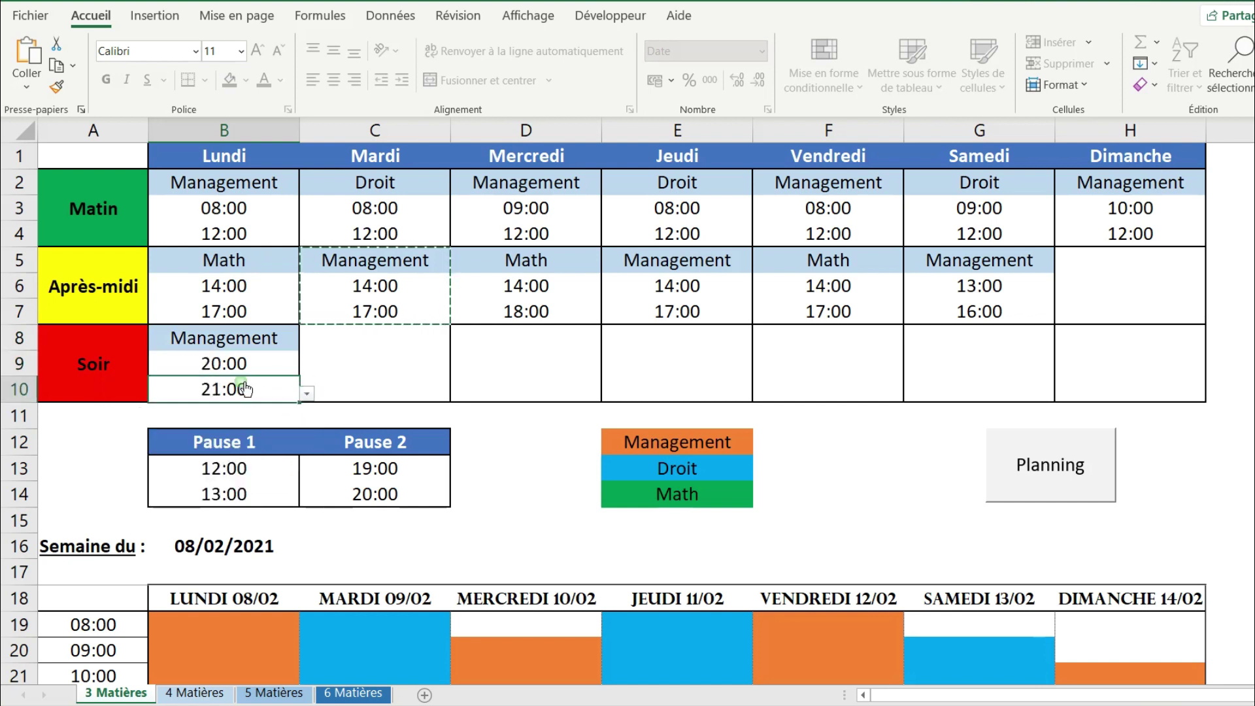
Copy the Lundi Soir Management slot with its times into the Mercredi and Vendredi Soir slots
left_click_drag(255, 338, 255, 389)
key("ctrl+c")
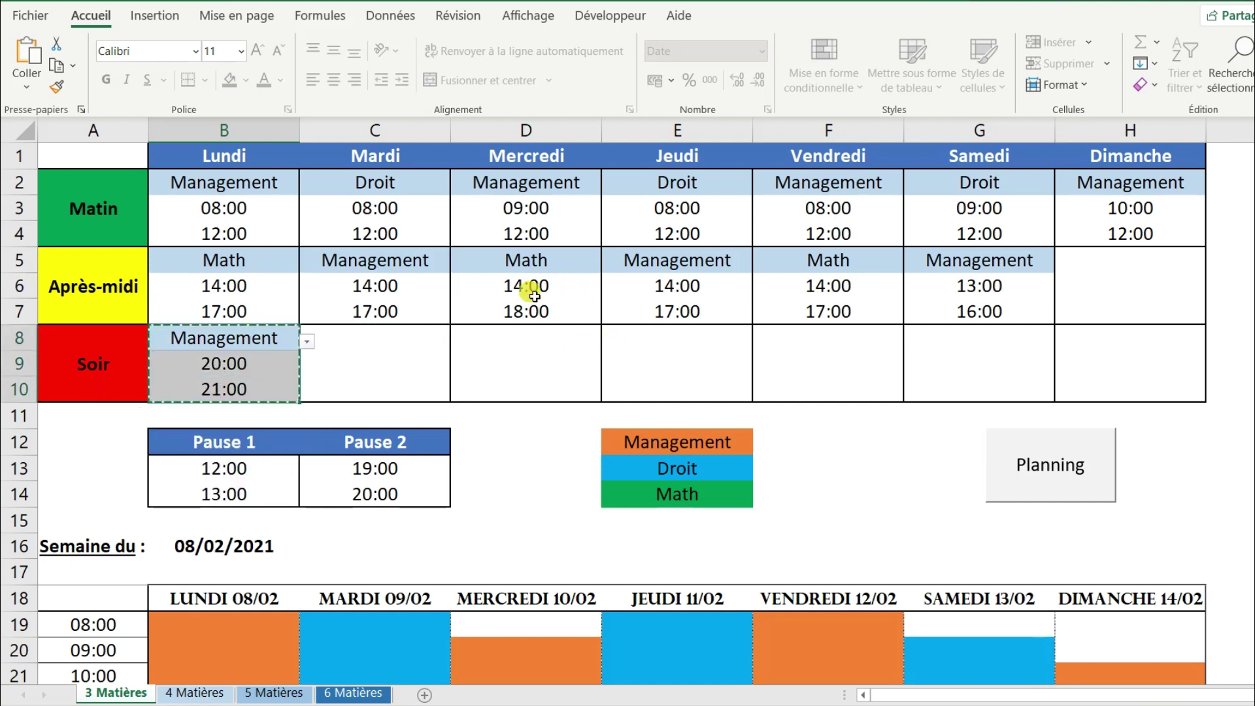
left_click(516, 343)
key("ctrl+v")
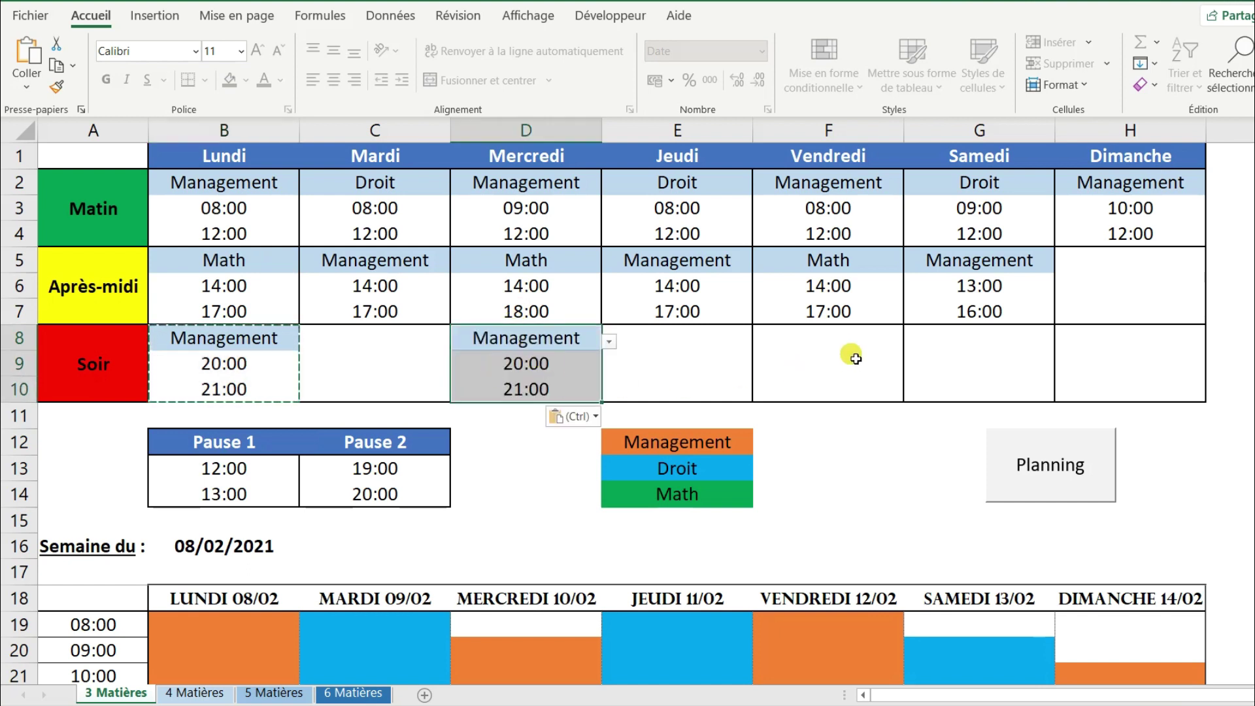
left_click(840, 339)
key("ctrl+v")
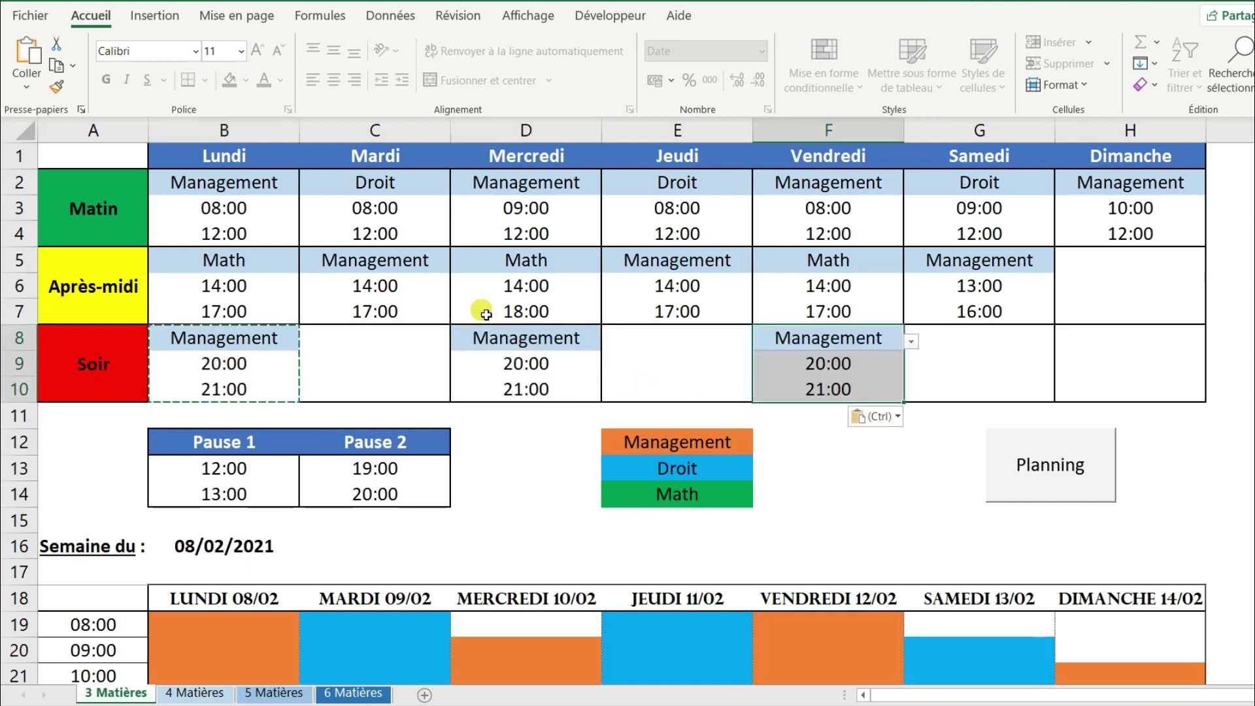
Fill the Mardi Soir slot with the subject Droit, starting at 20:00 and ending at 21:00
left_click(375, 344)
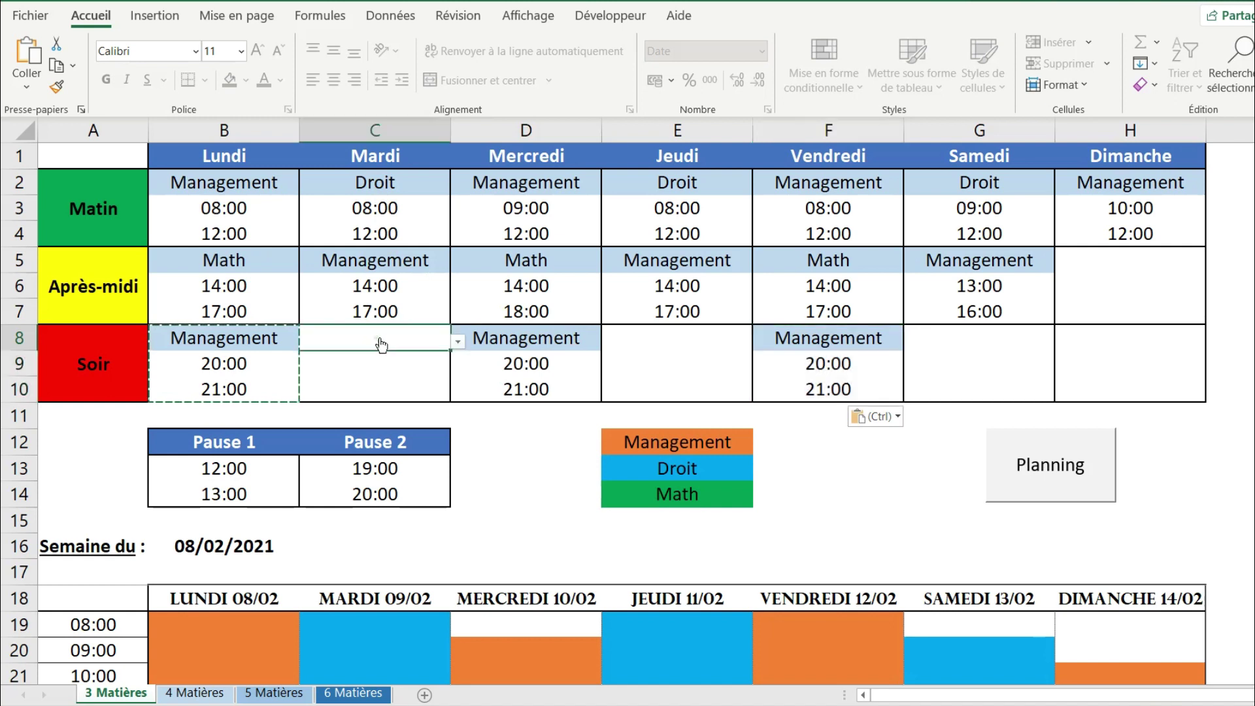
left_click(457, 341)
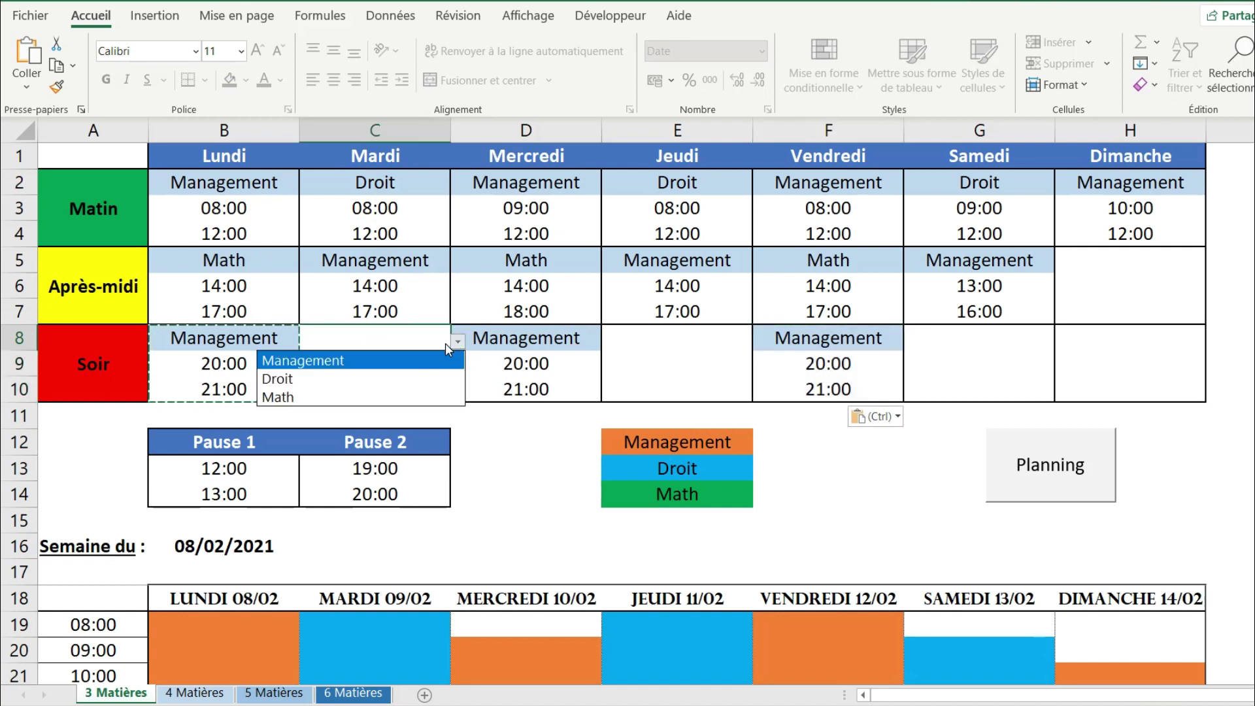
left_click(377, 379)
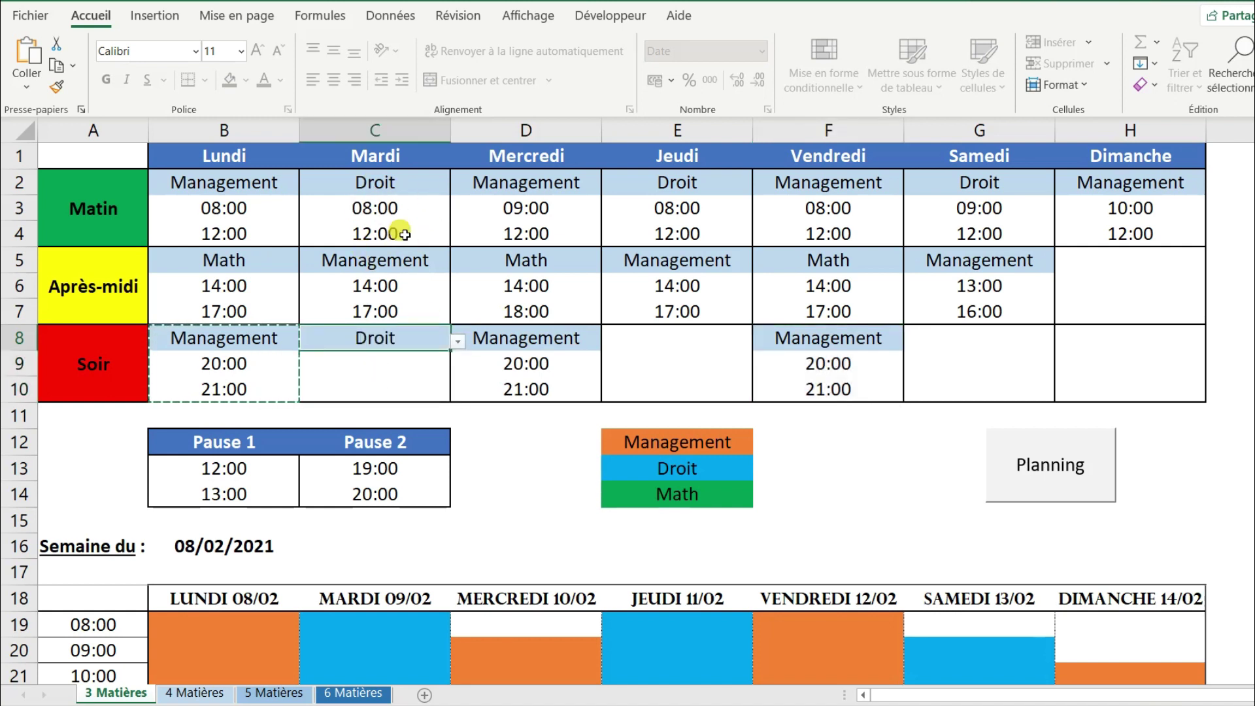
left_click(379, 363)
key("alt+Down")
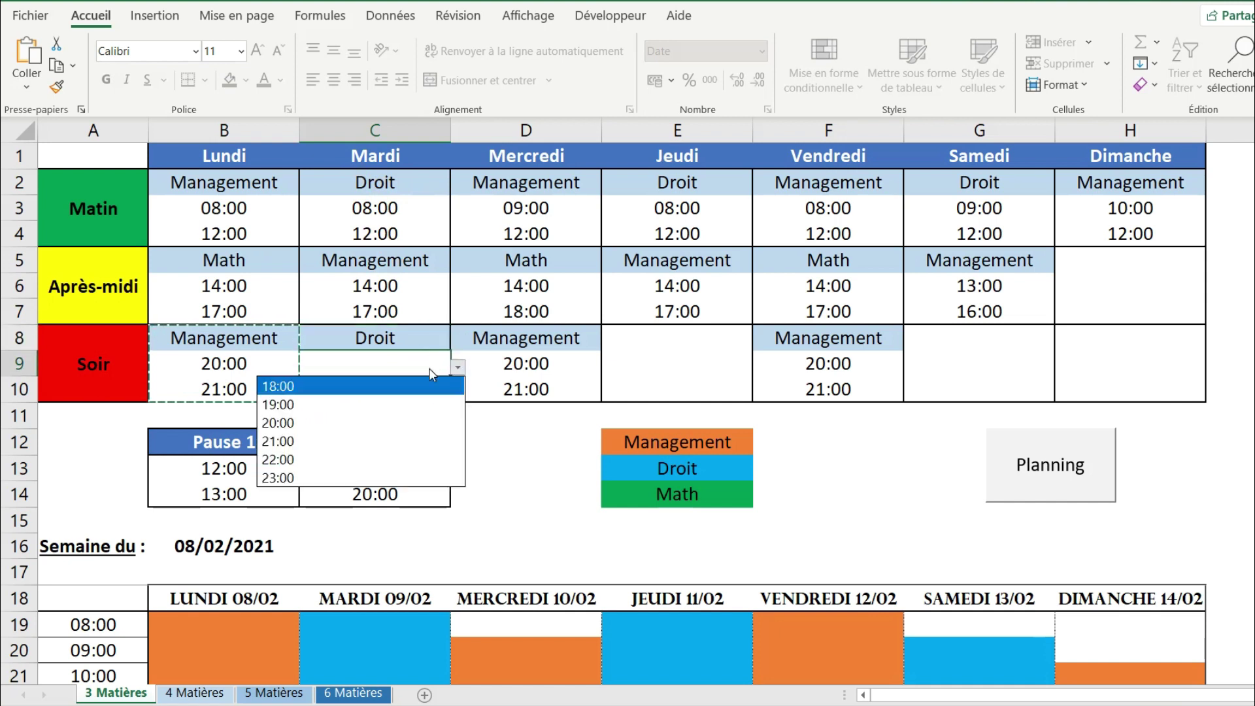
left_click(361, 423)
left_click(427, 395)
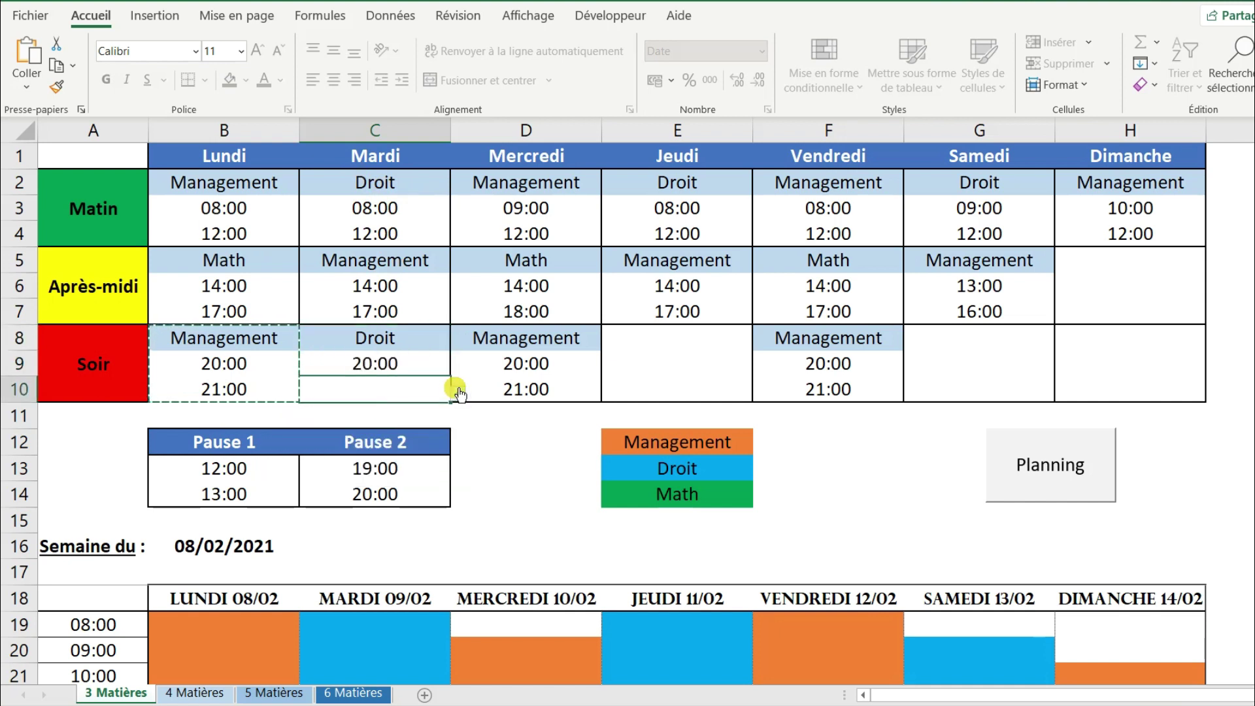
left_click(458, 392)
left_click(343, 461)
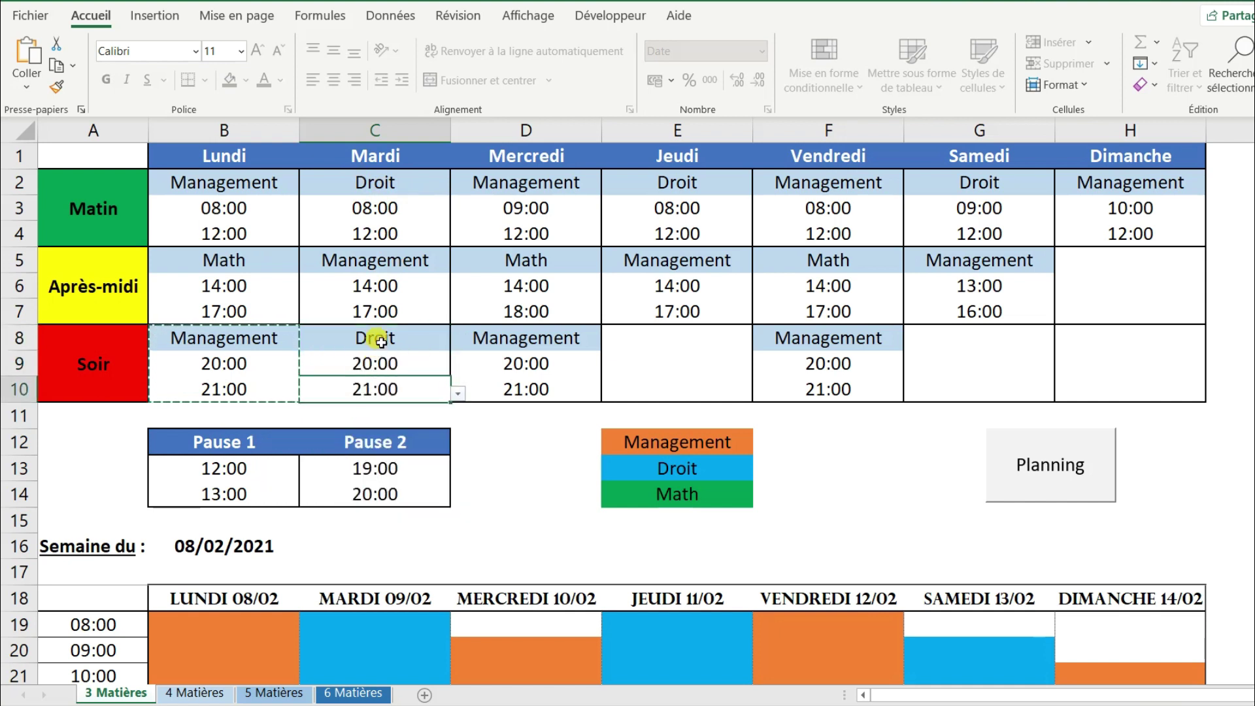
Copy the Mardi Soir Droit slot with its times into the Jeudi and Dimanche Soir slots
left_click_drag(381, 342, 381, 387)
key("ctrl+c")
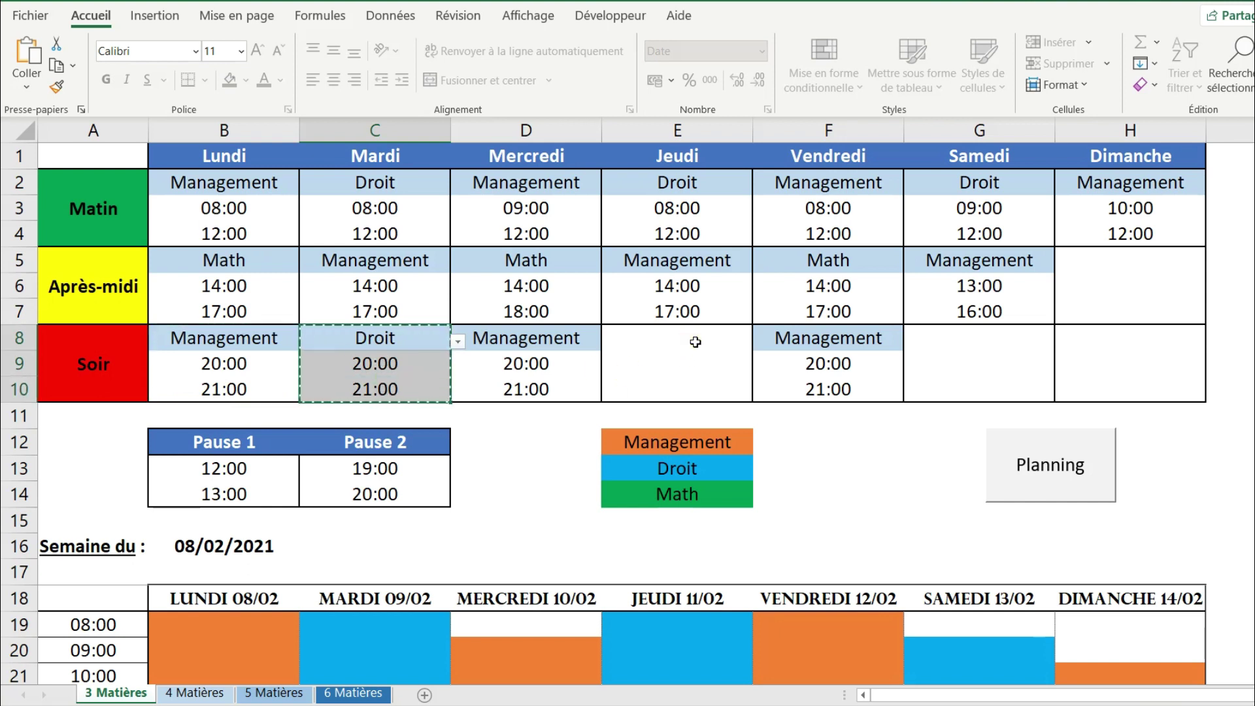
left_click(695, 342)
key("ctrl+v")
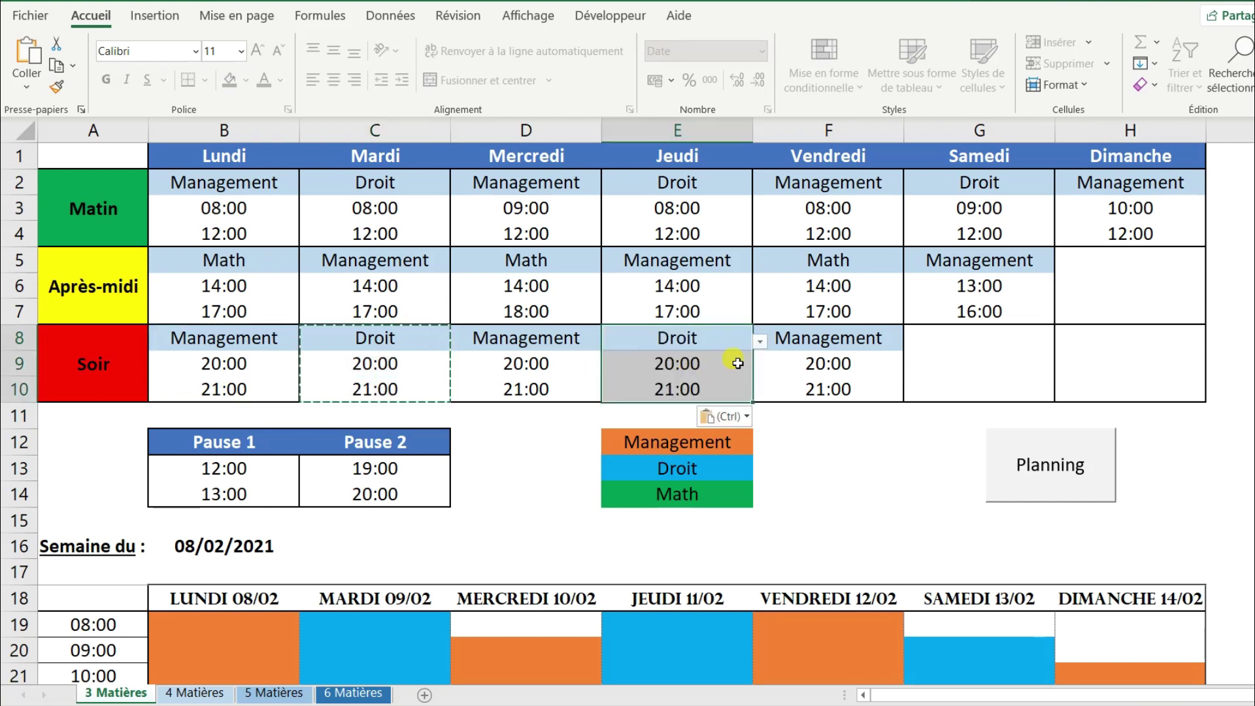
left_click(1126, 342)
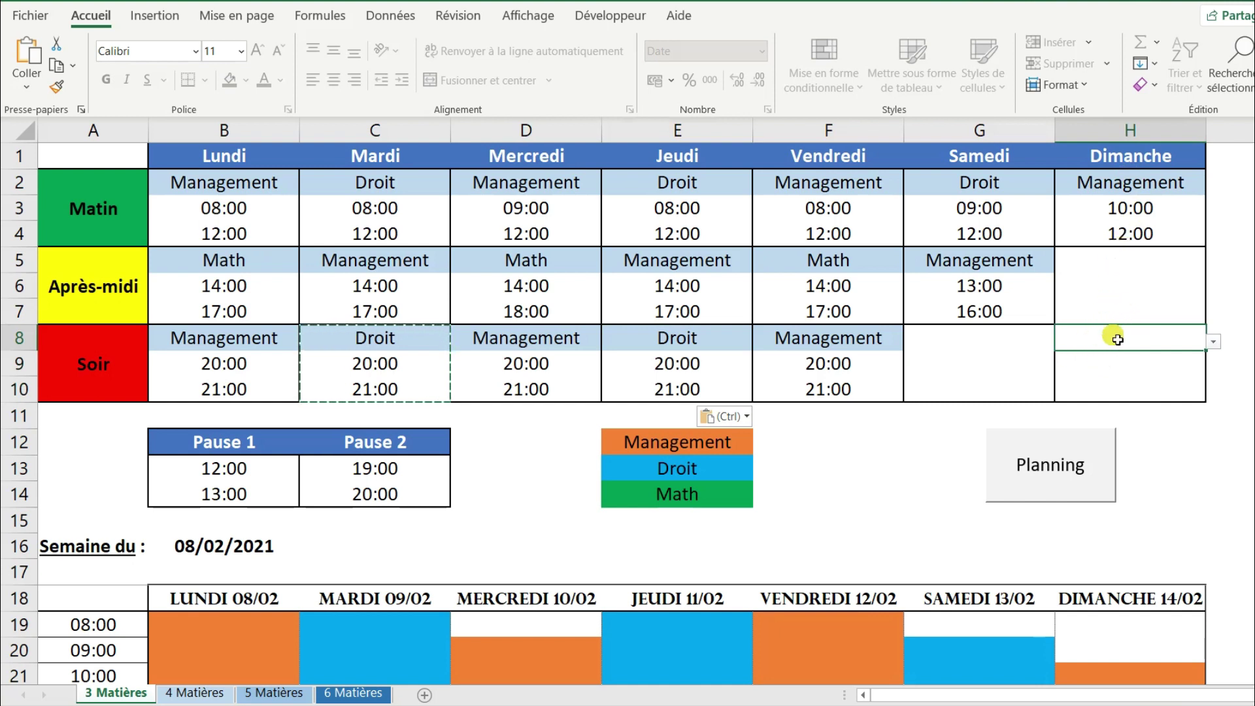
key("ctrl+v")
Set the start time of the Dimanche Soir slot to 19:00
left_click(1151, 368)
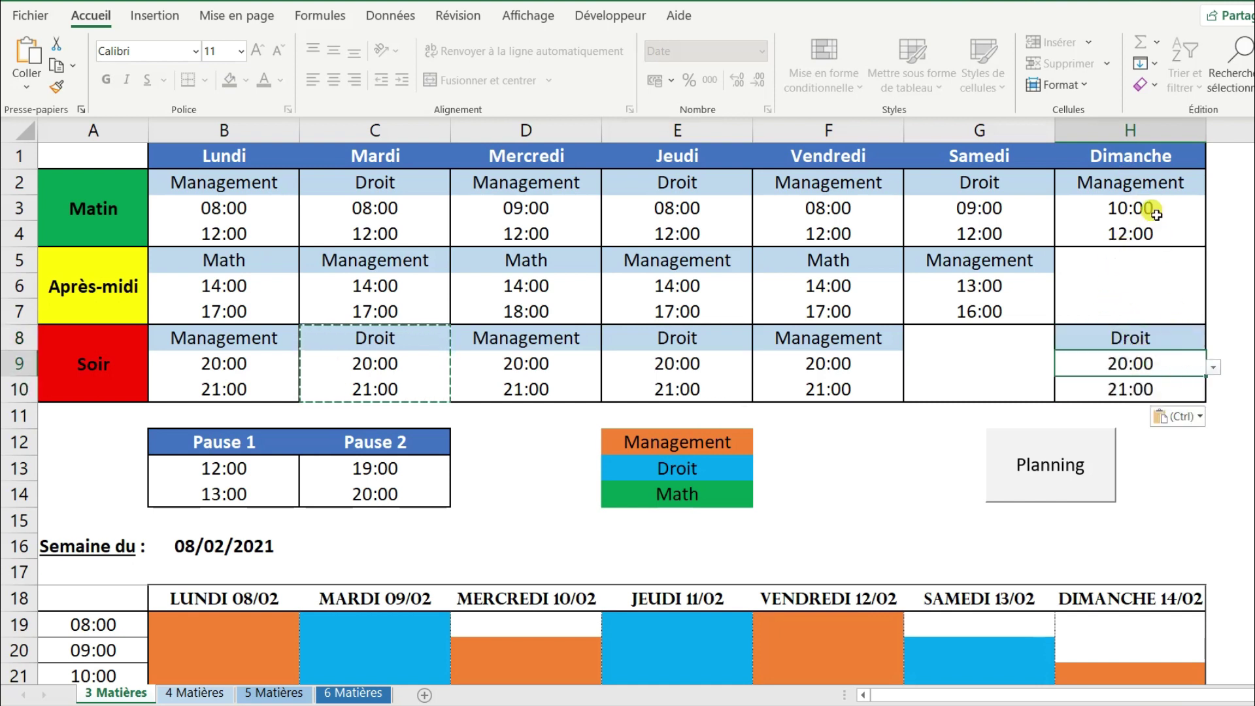
left_click(1213, 368)
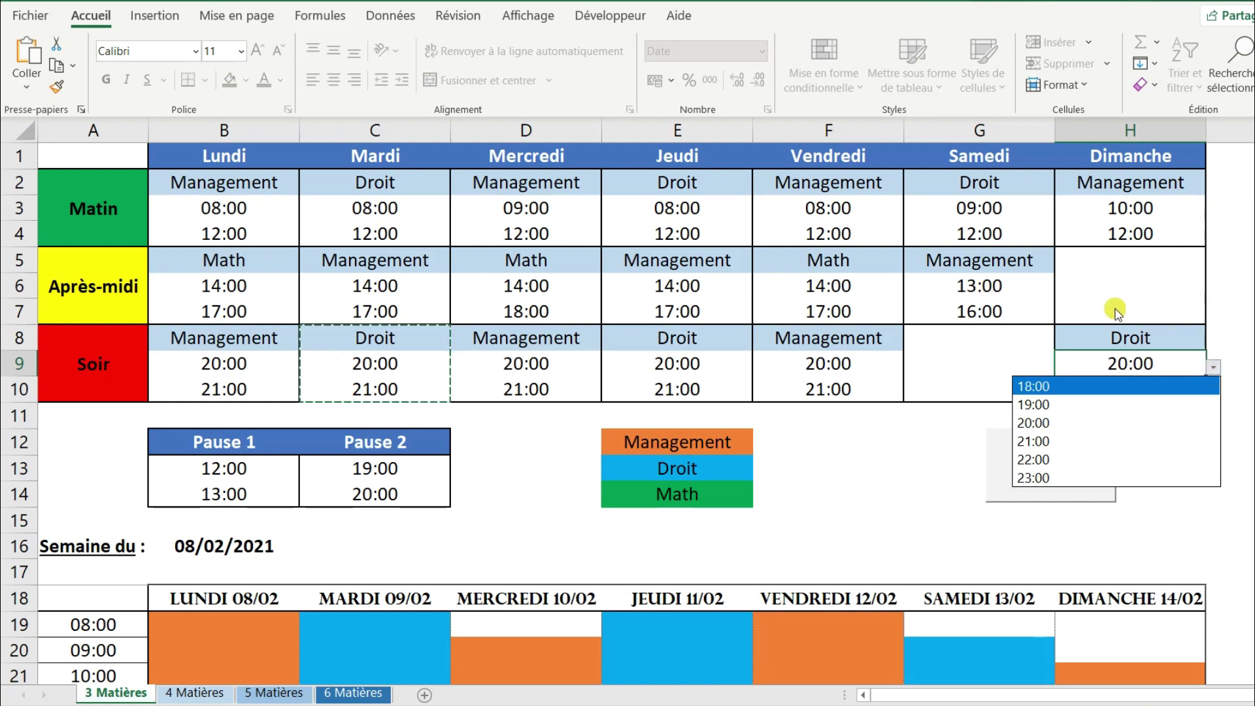
left_click(1107, 407)
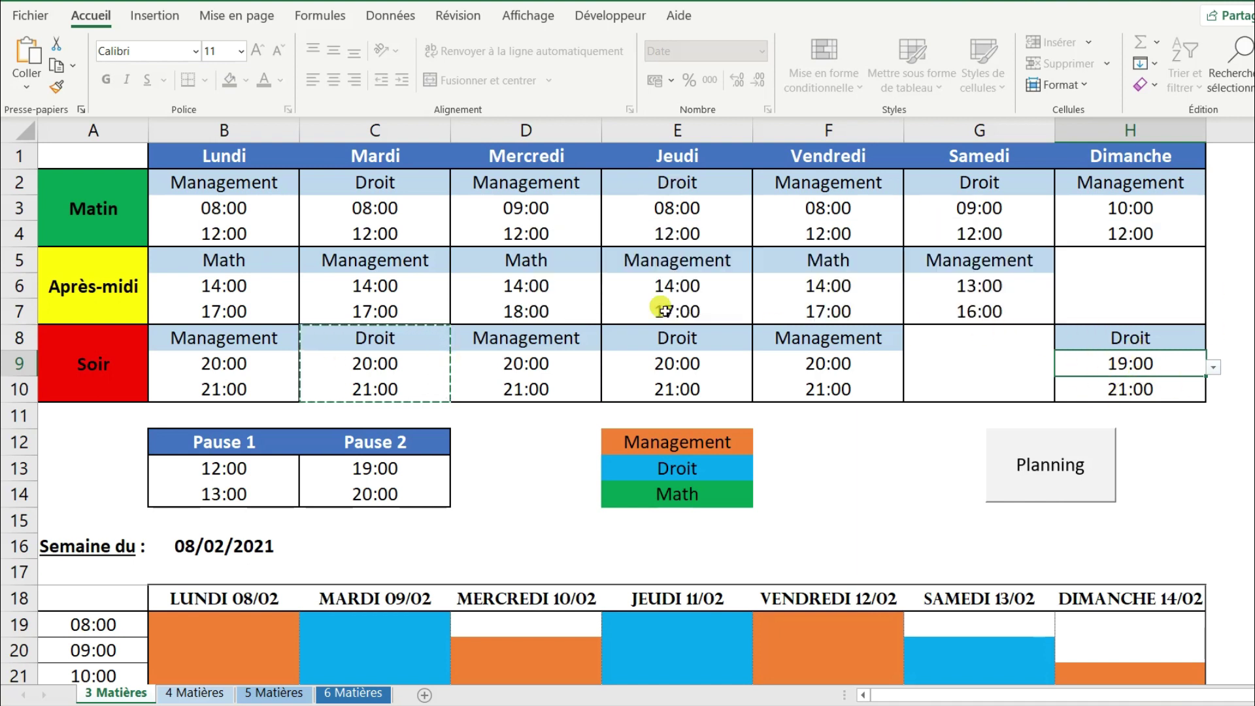
left_click(640, 286)
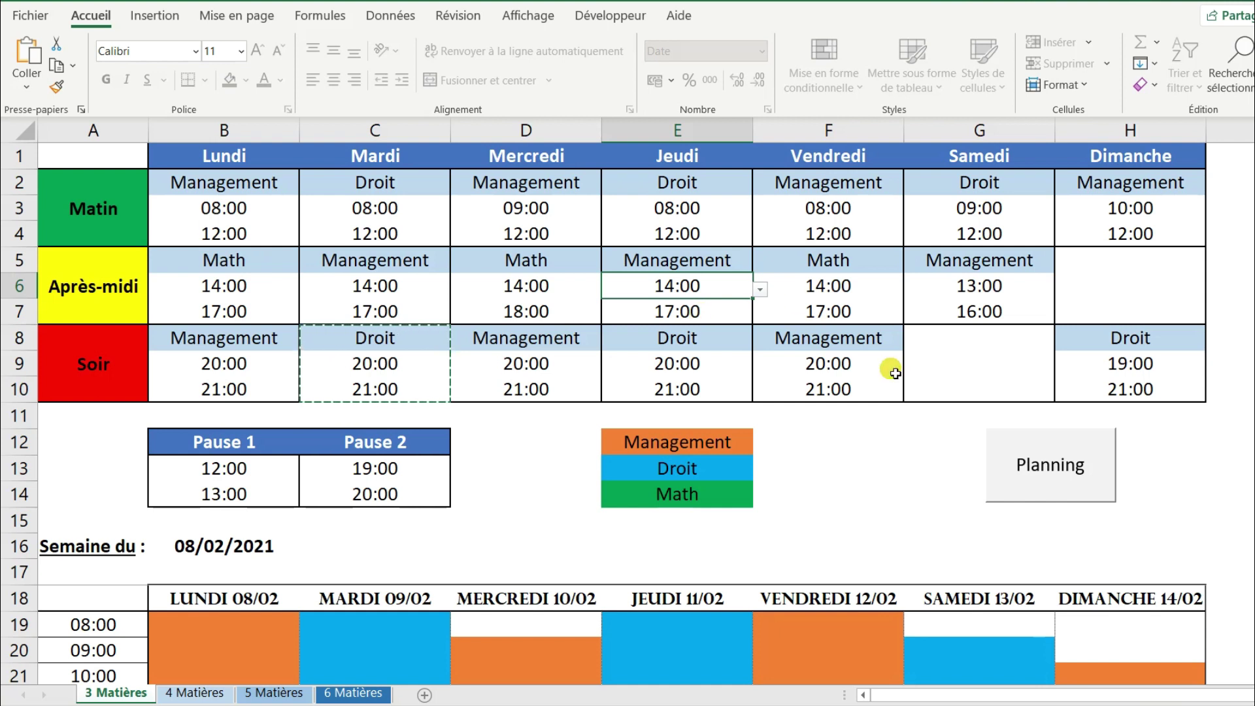
Enter 09/02/2021 as the Semaine du date above the planning to test a date that is not a Monday
scroll(891, 370, "down", 3)
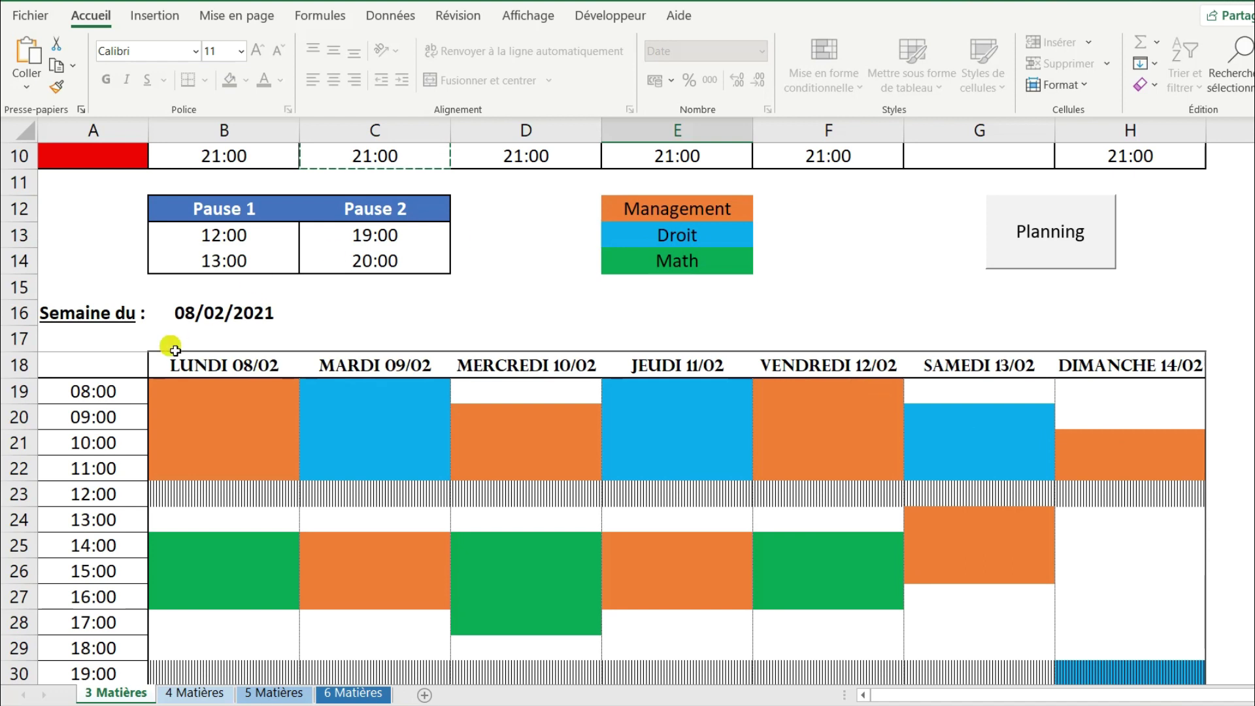
left_click(228, 315)
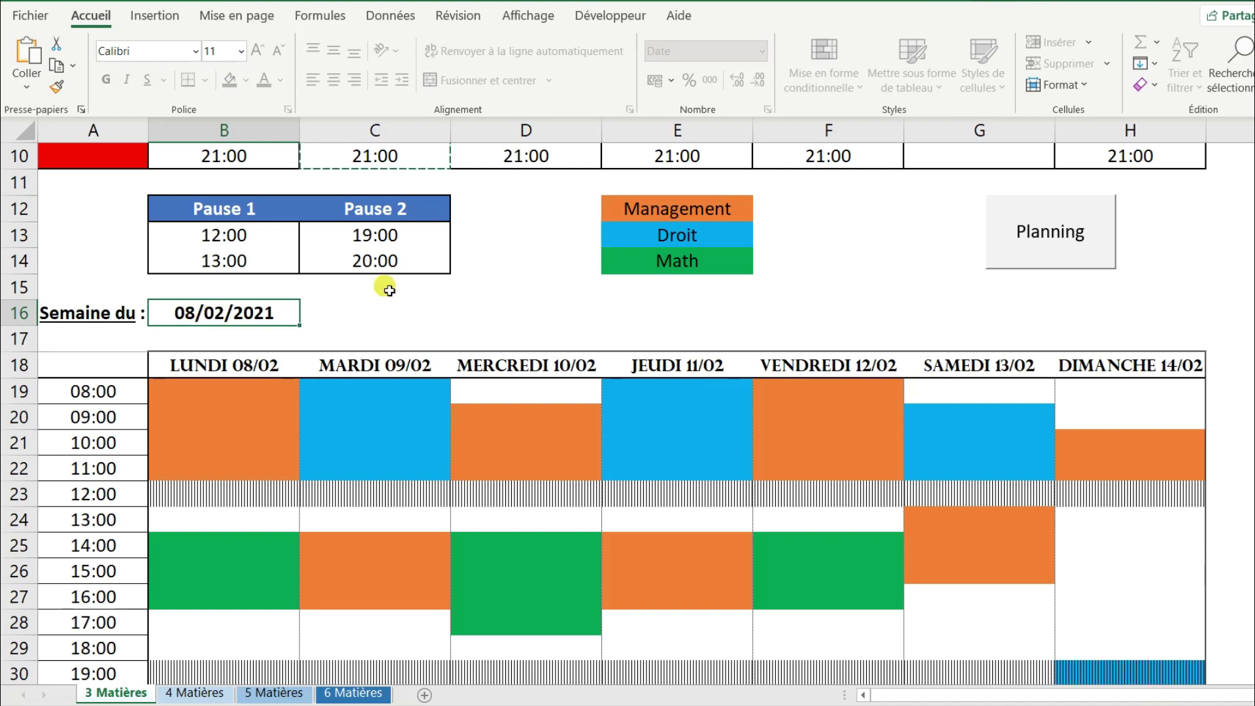
type("09/")
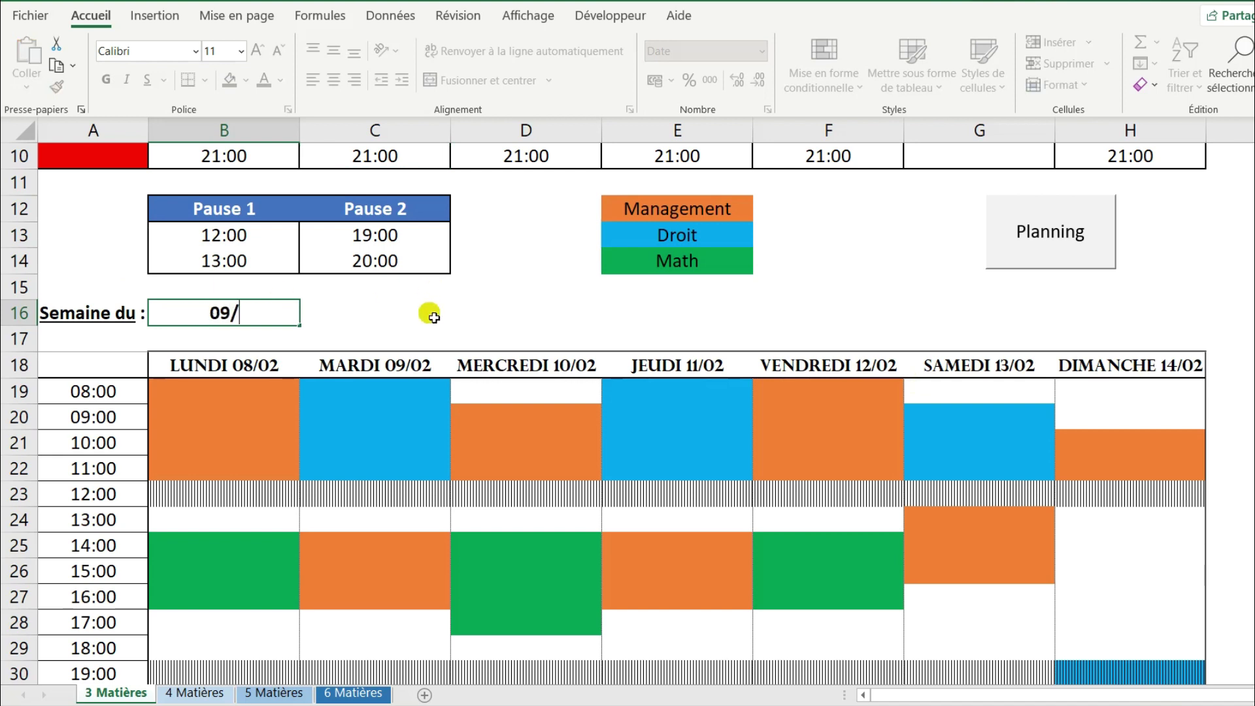
type("02/20")
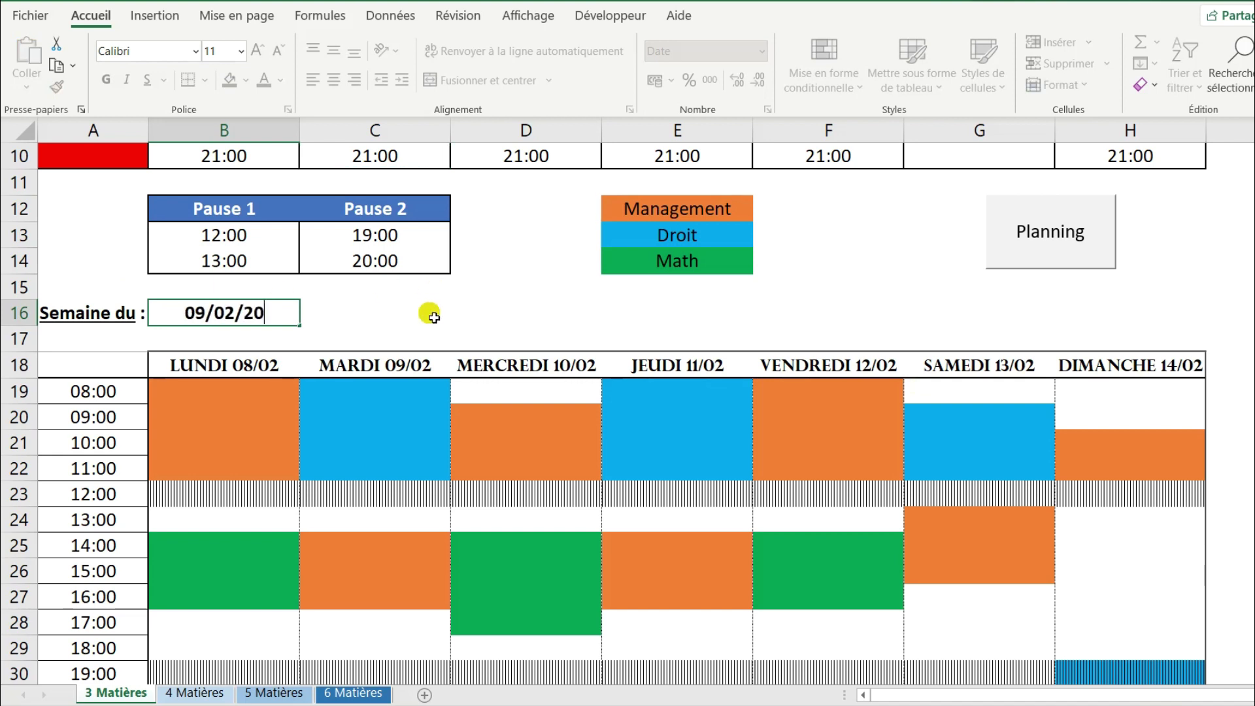
type("21")
key("Return")
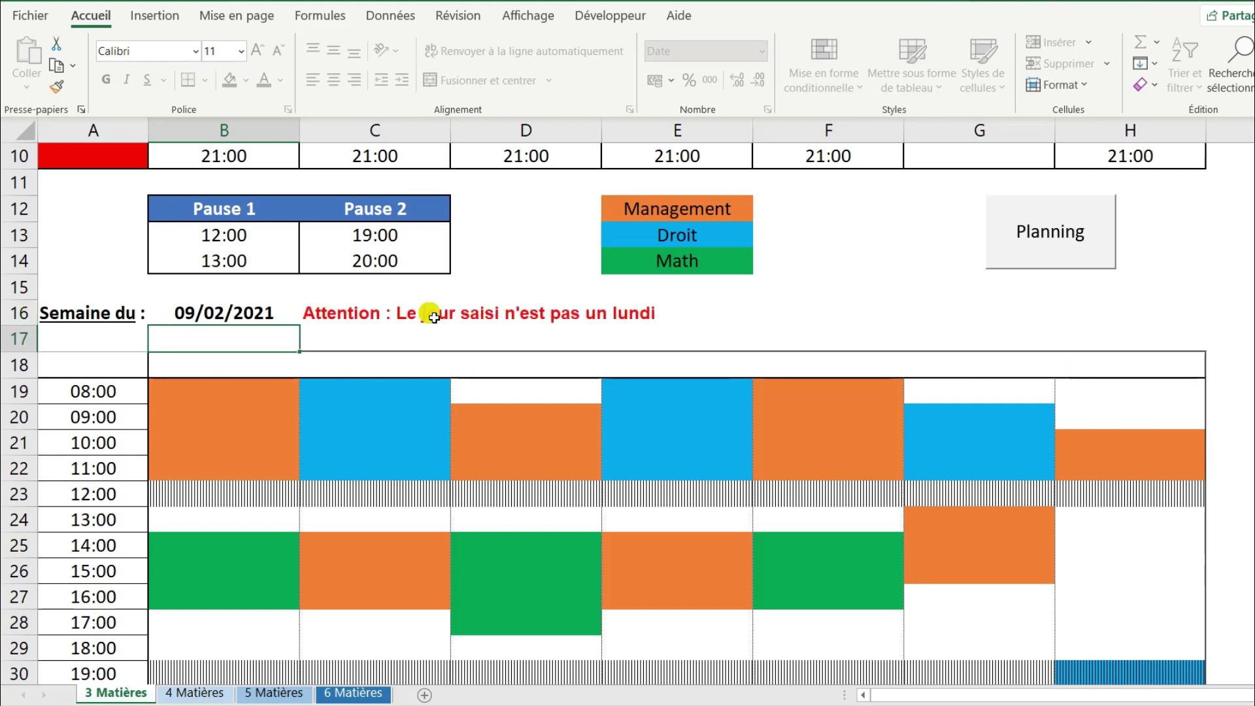
left_click(433, 318)
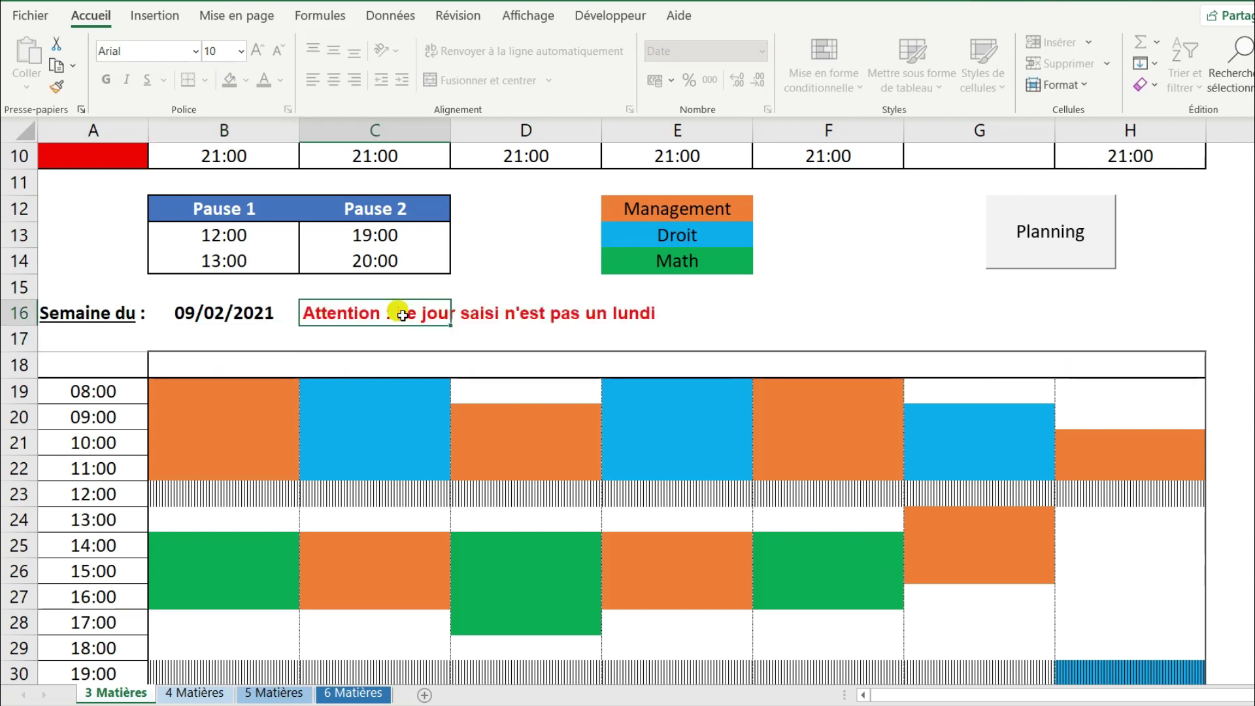
Clear the Semaine du date above the planning to test an empty week date
left_click(265, 315)
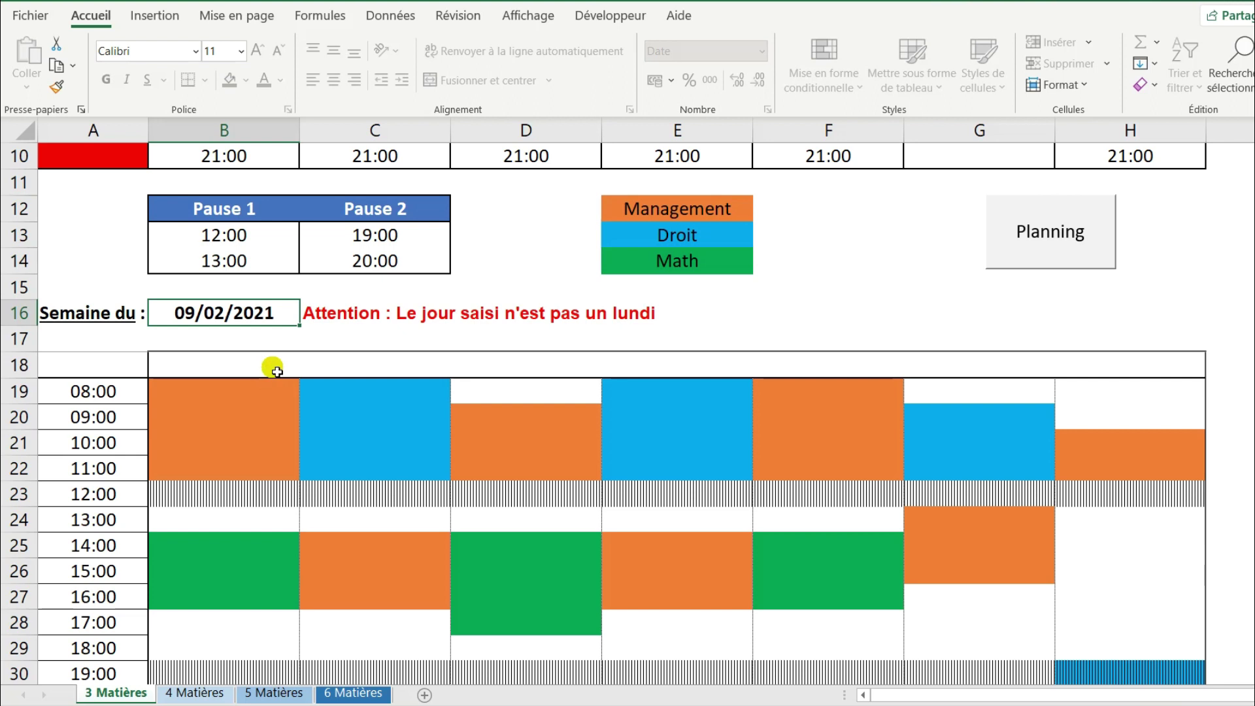
key("Delete")
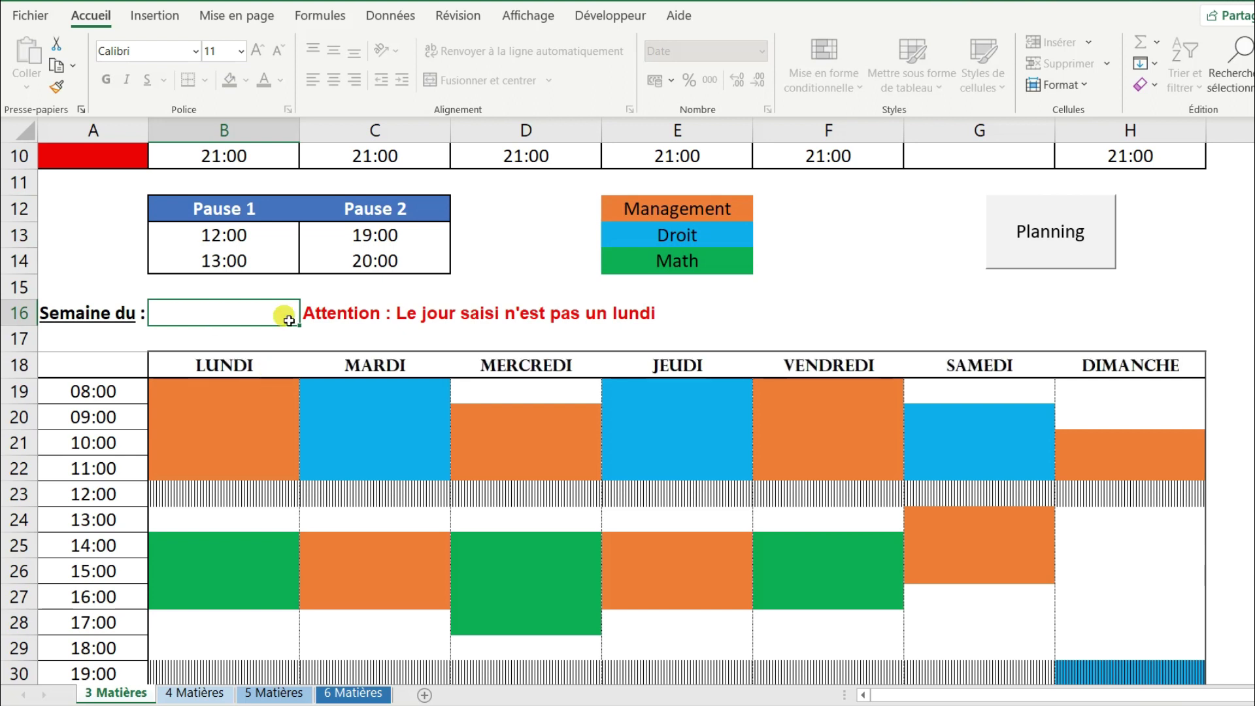
left_click(357, 318)
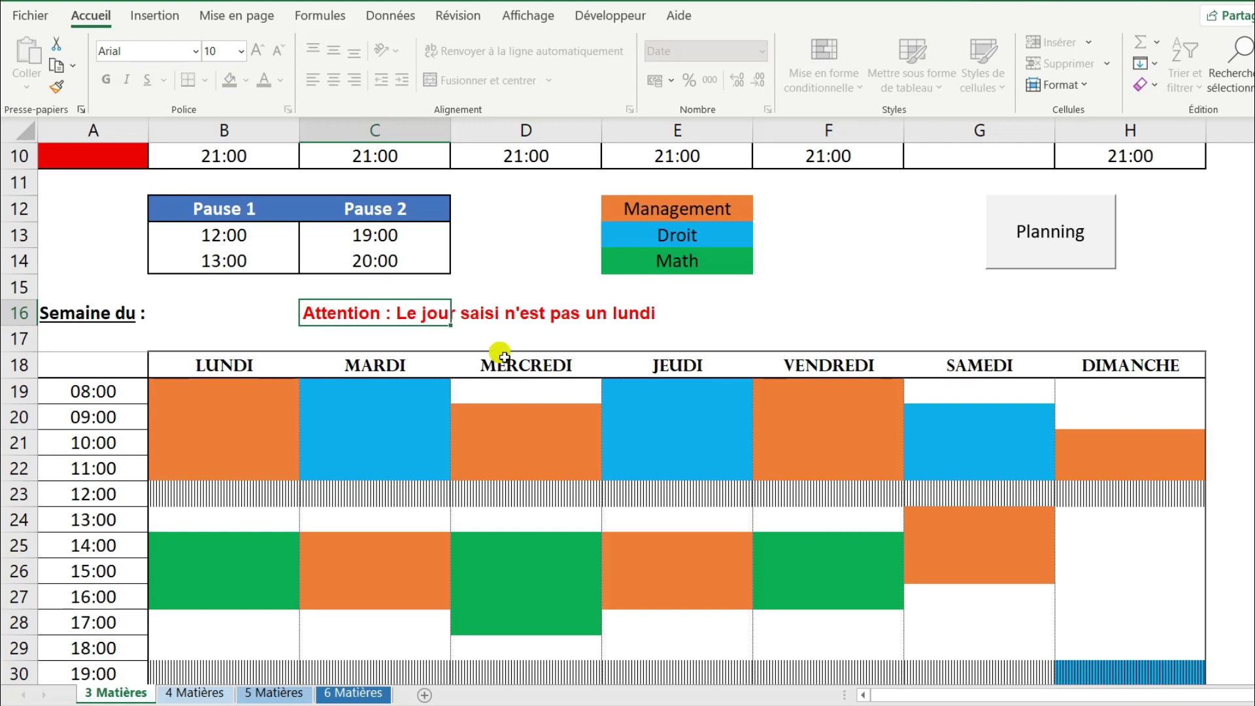
Set the Semaine du date to 15/02/2021 and generate the PDF planning for that week
left_click(237, 319)
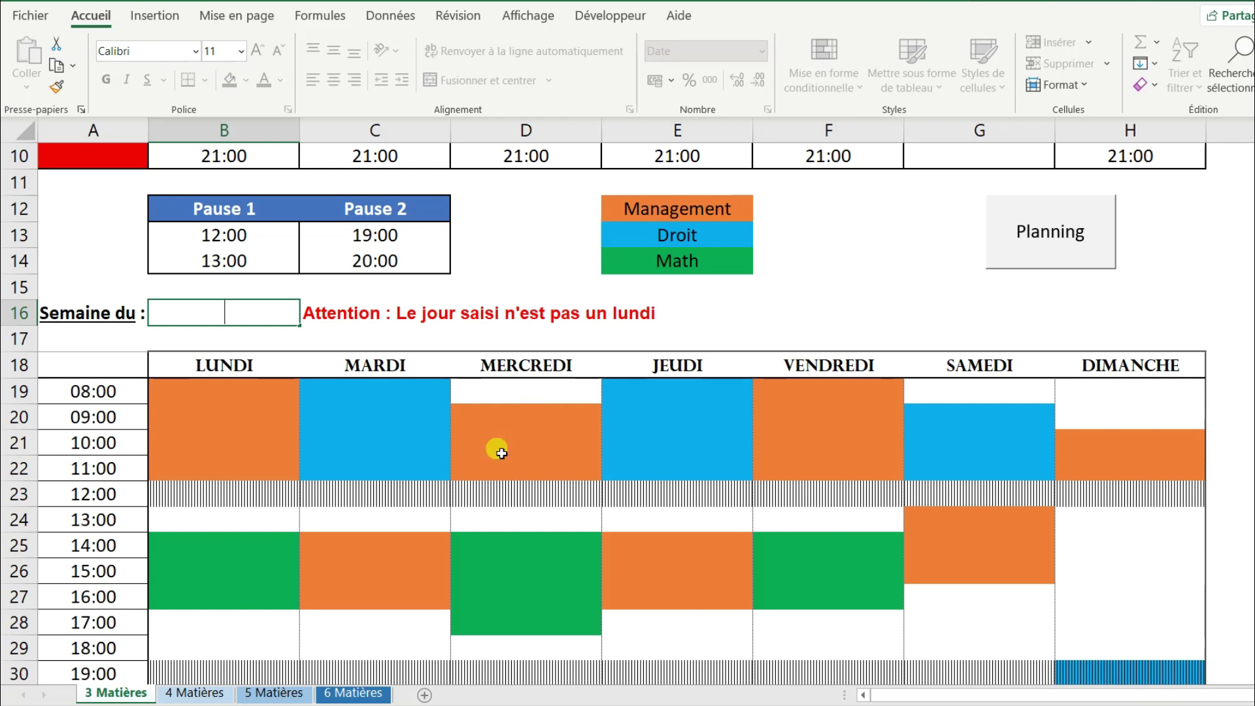
type("15/02/2021")
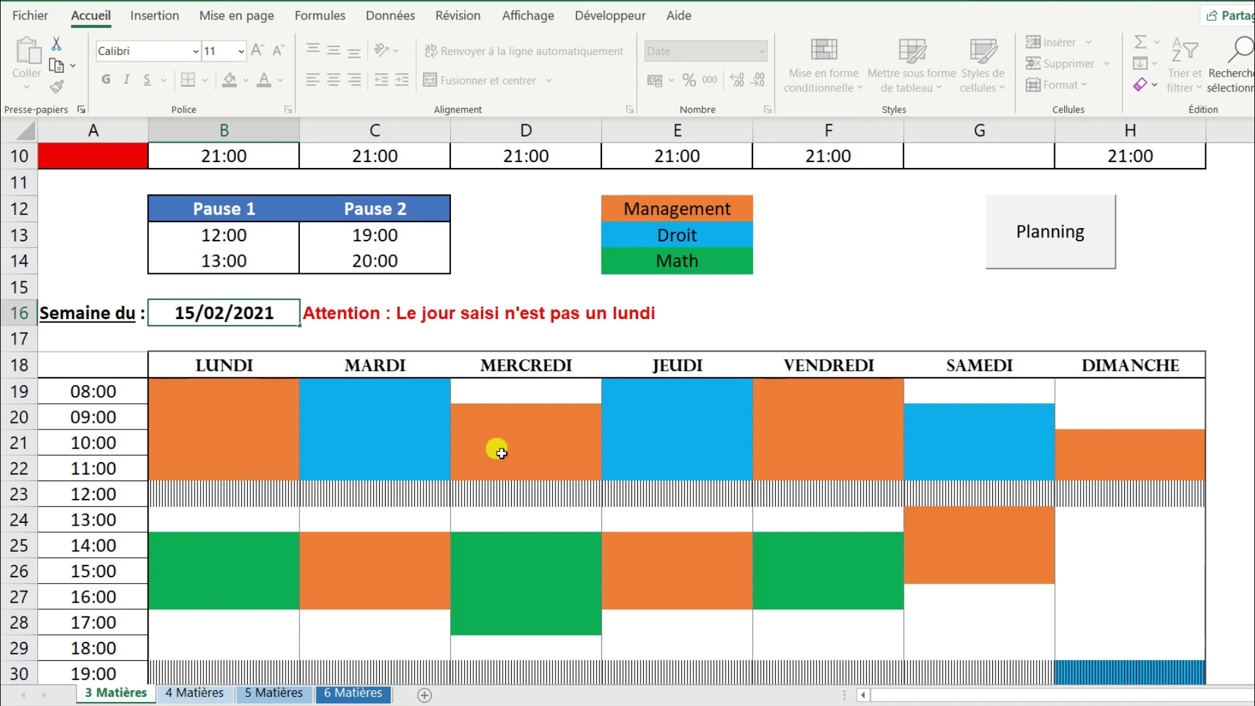
key("ctrl+Return")
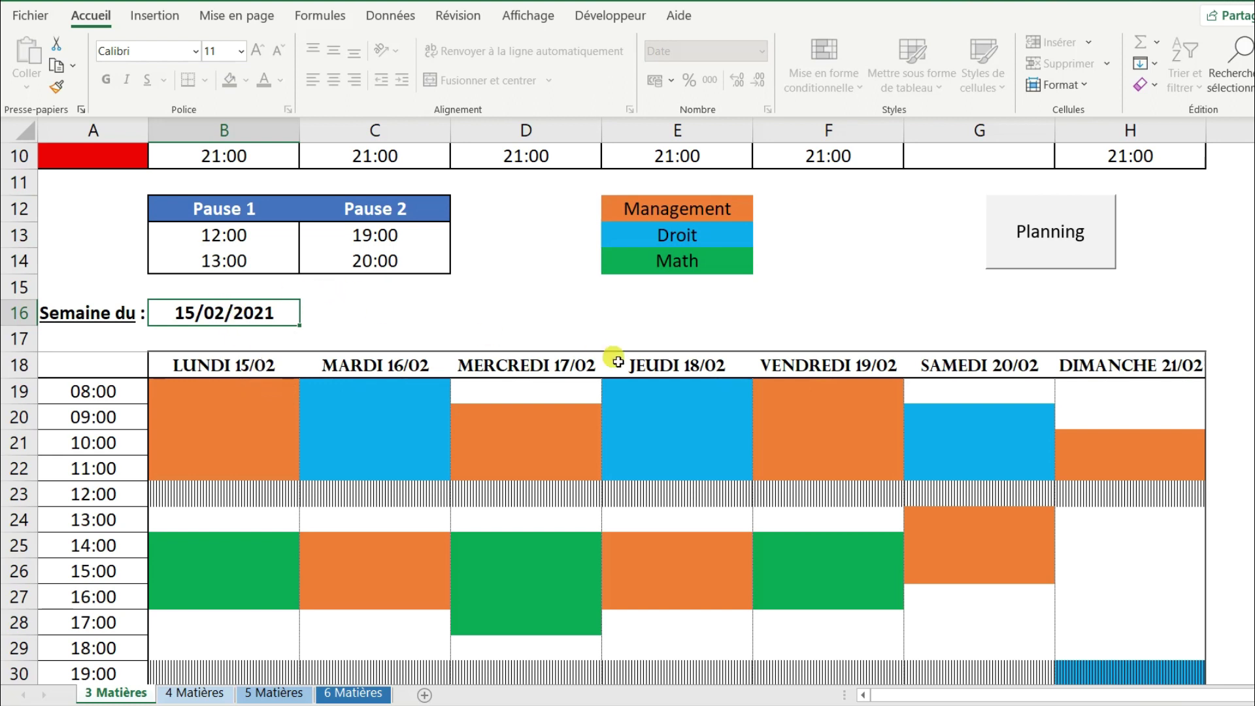
scroll(618, 362, "up", 3)
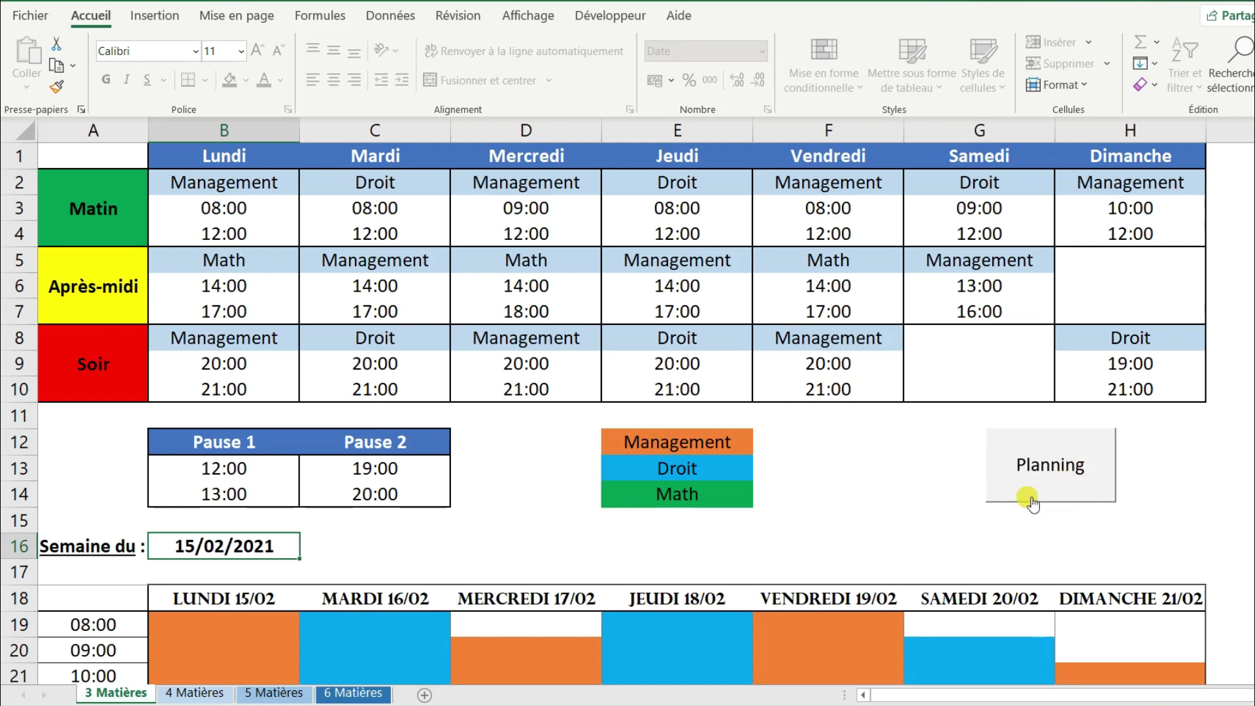
left_click(1064, 468)
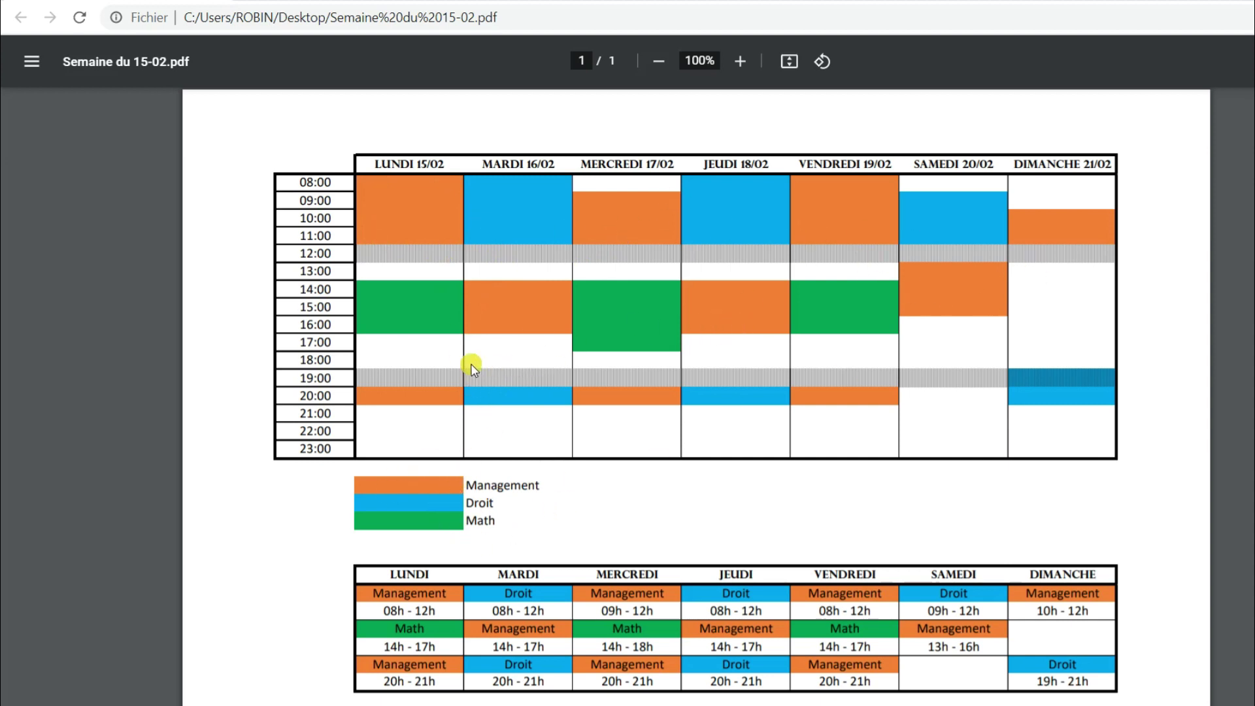
Examine the generated PDF's schedule, colour legend, summary table and file name
scroll(552, 337, "down", 1)
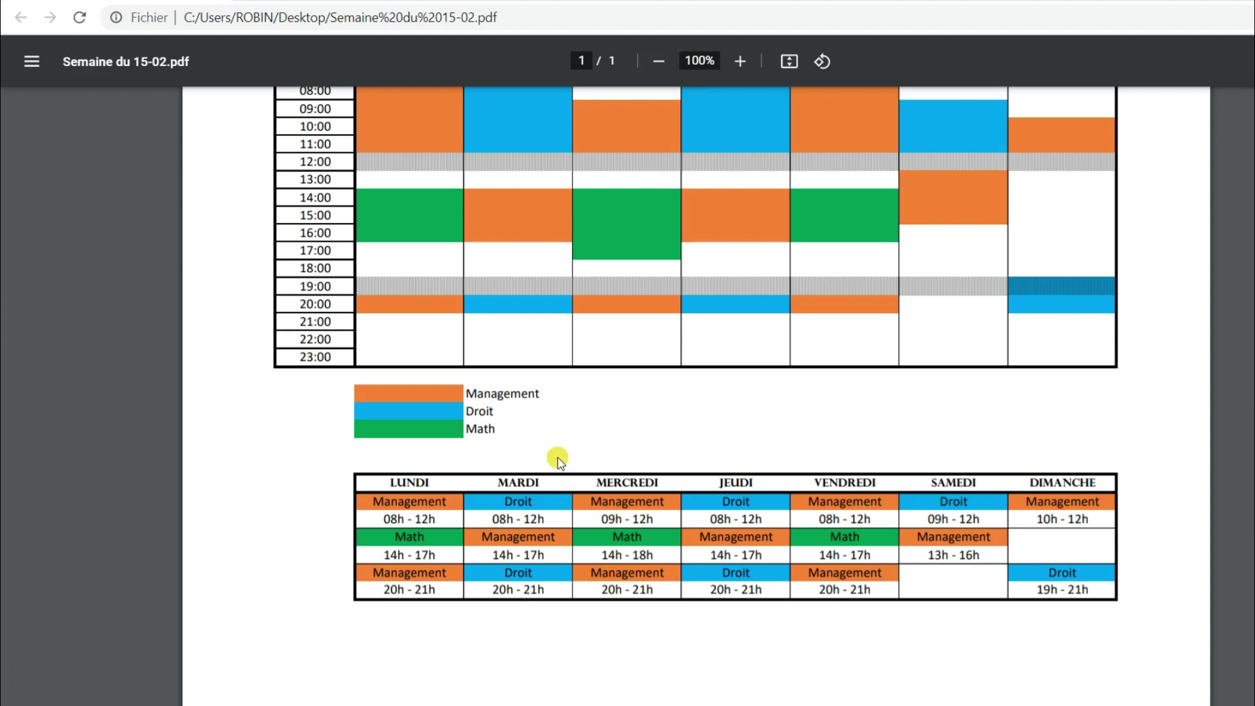
scroll(561, 458, "up", 2)
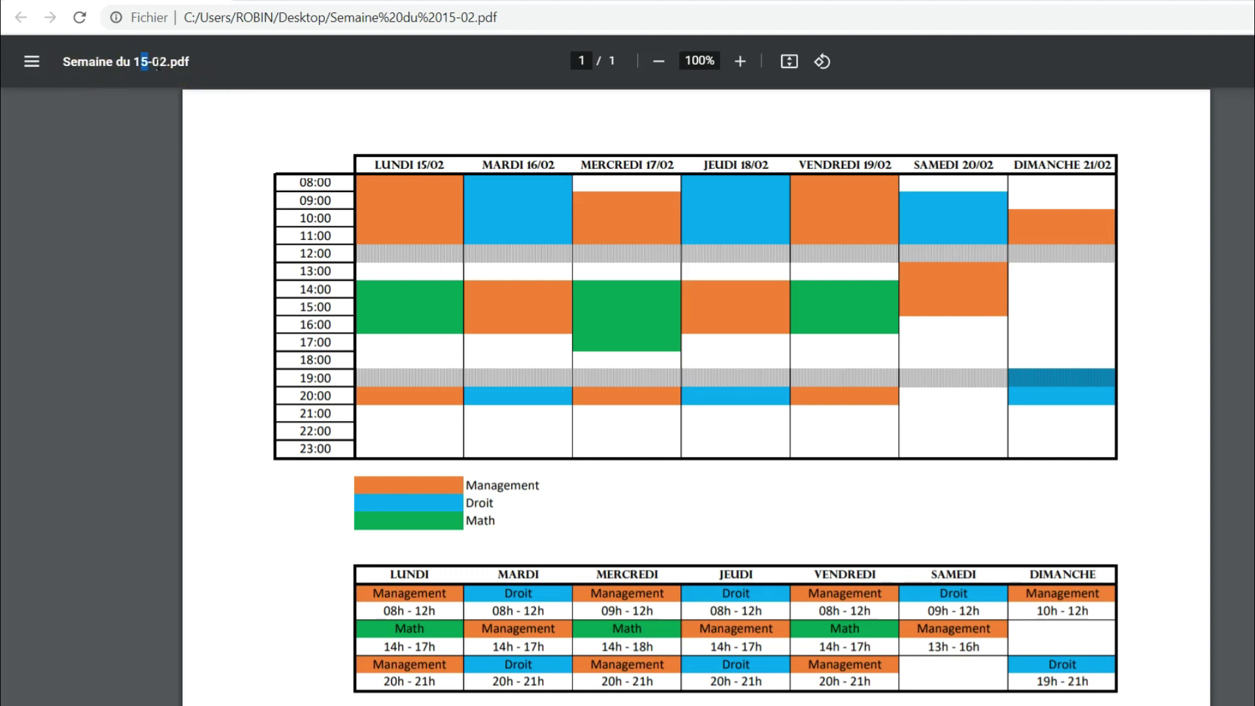
left_click_drag(157, 65, 171, 65)
left_click(181, 69)
Switch back to the Excel workbook, generate the same week's planning again and decline replacing the existing Semaine du 15-02.pdf
key("alt+Tab")
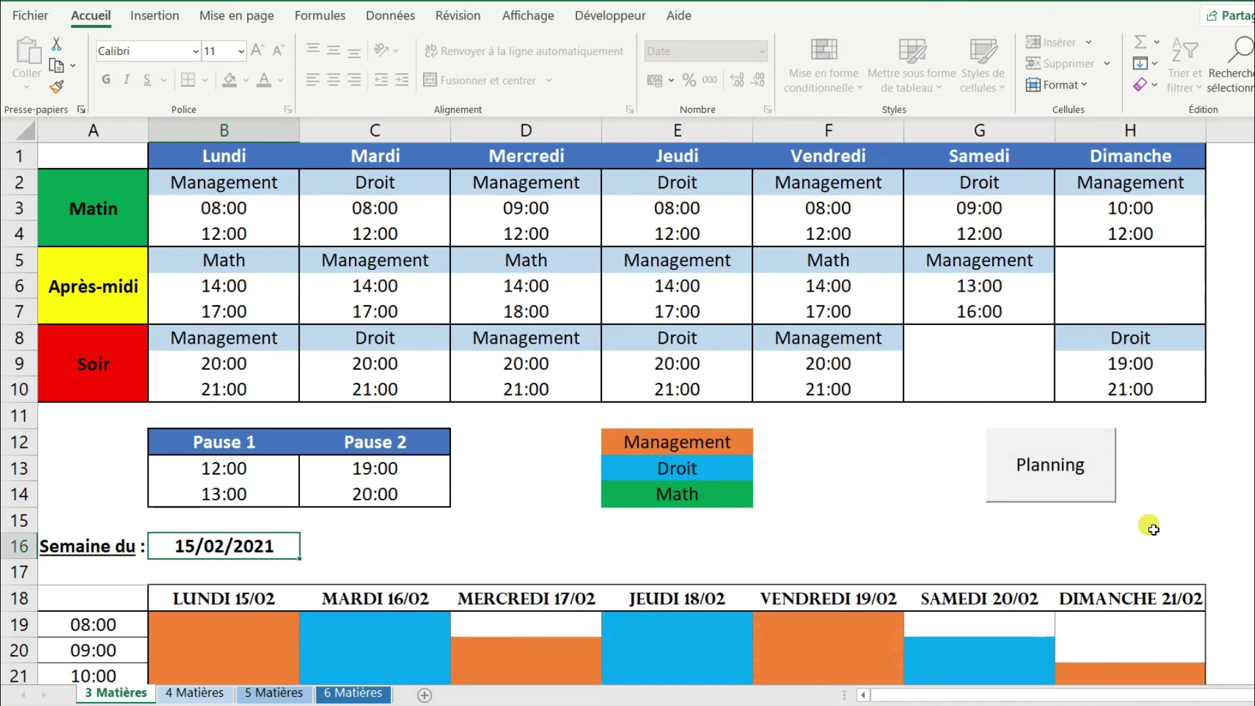
left_click(1029, 466)
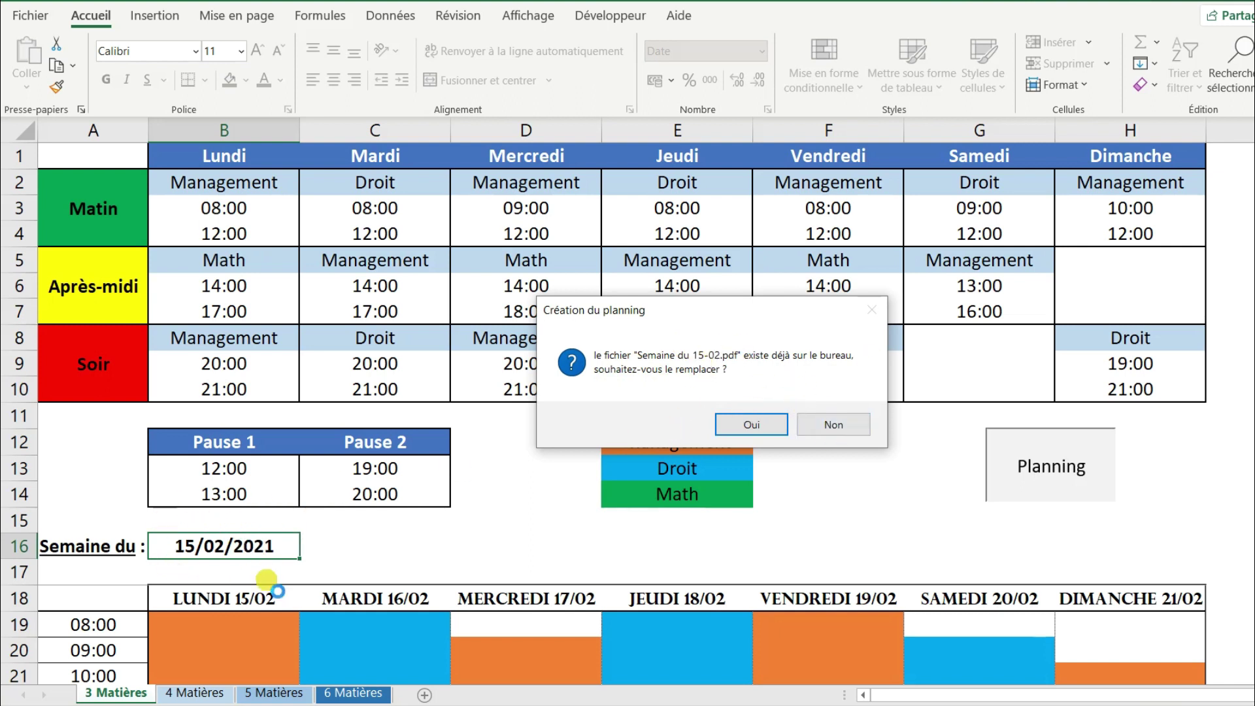
left_click(840, 432)
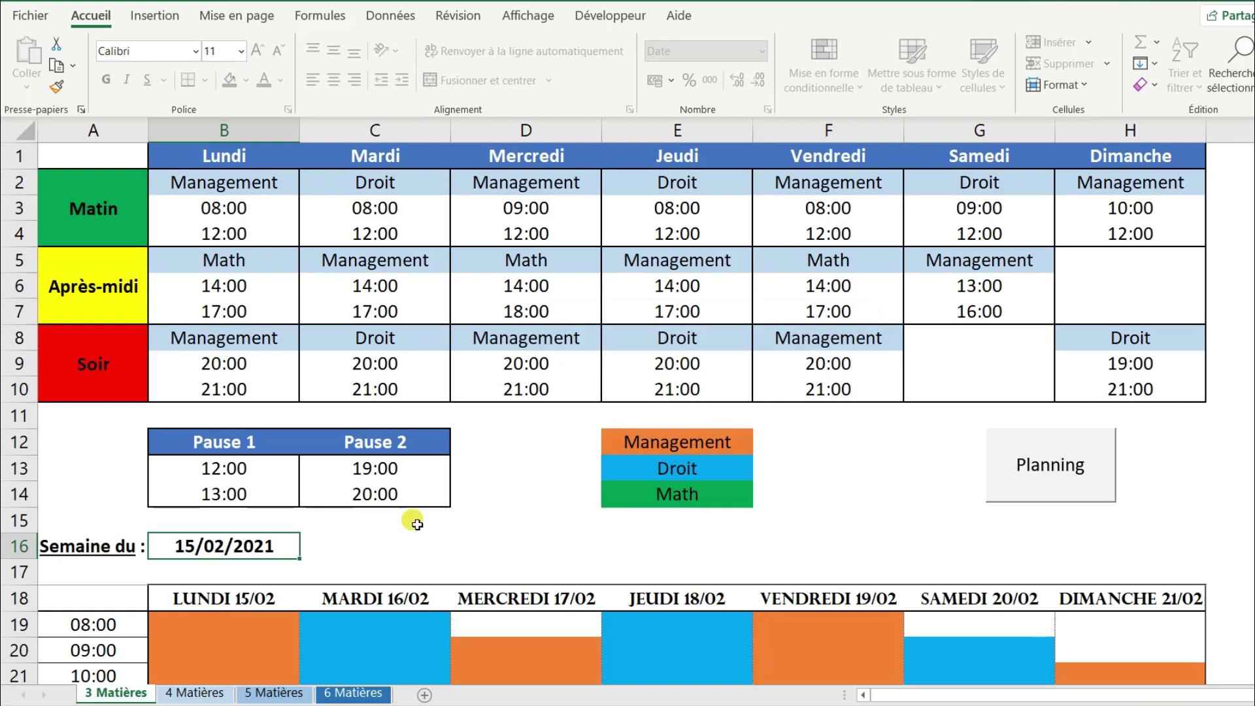
Clear the Semaine du date and generate an undated PDF planning
key("Delete")
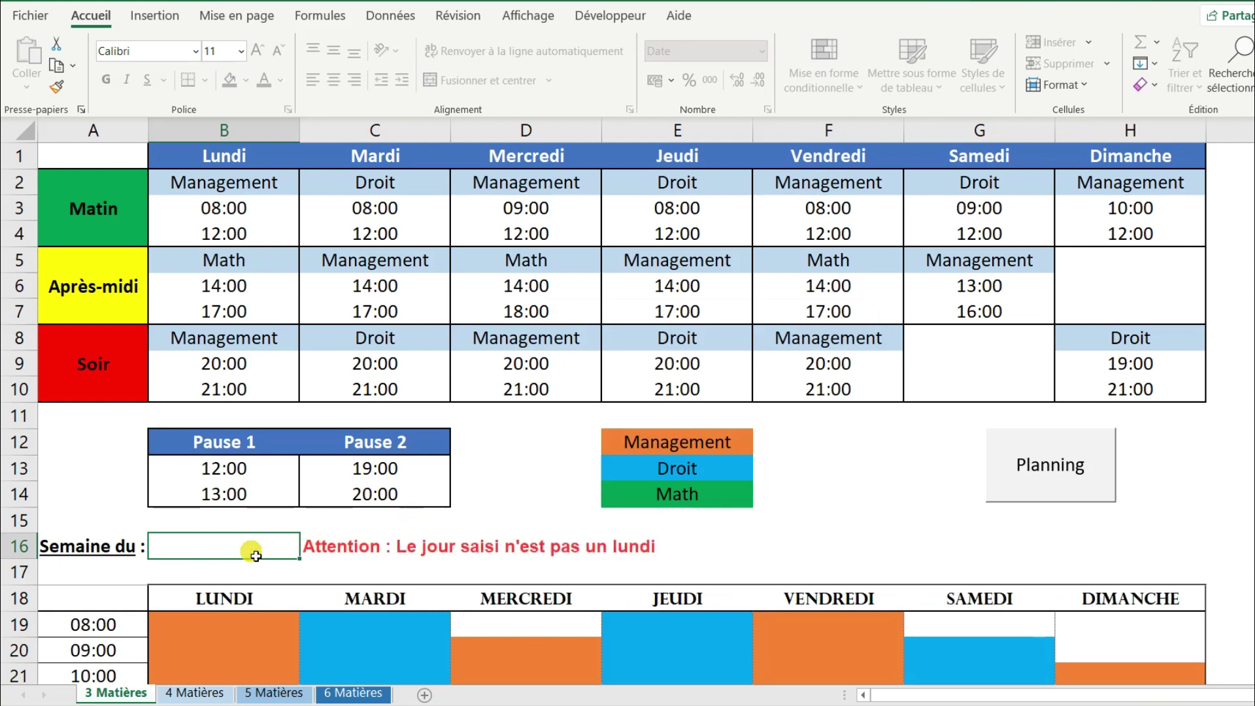
left_click(1010, 497)
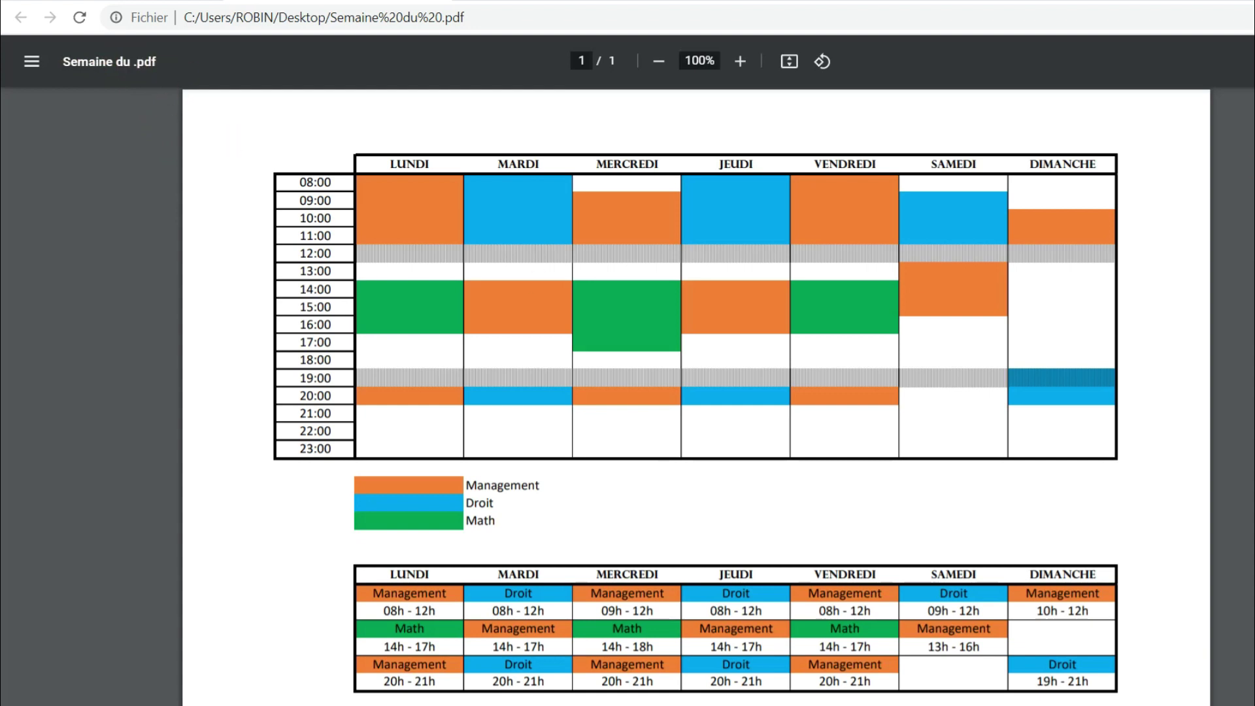
Switch back to the Excel workbook and generate the undated planning a second time
key("alt+Tab")
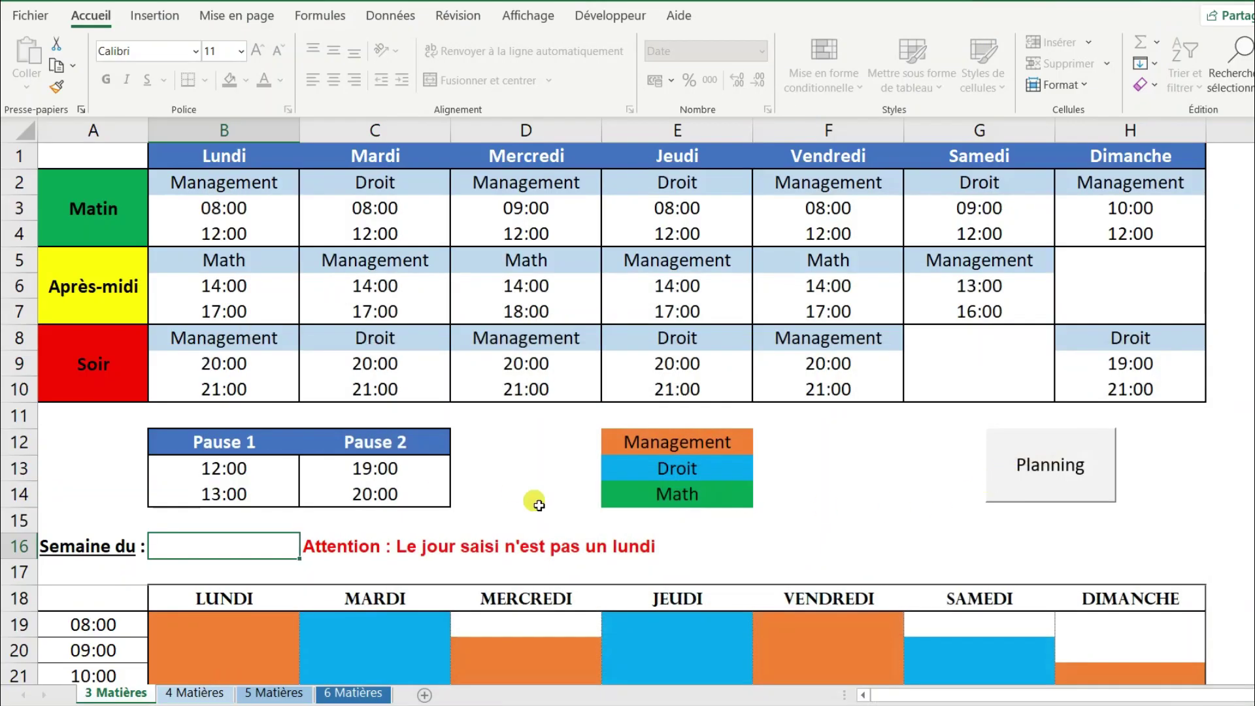
left_click(1076, 481)
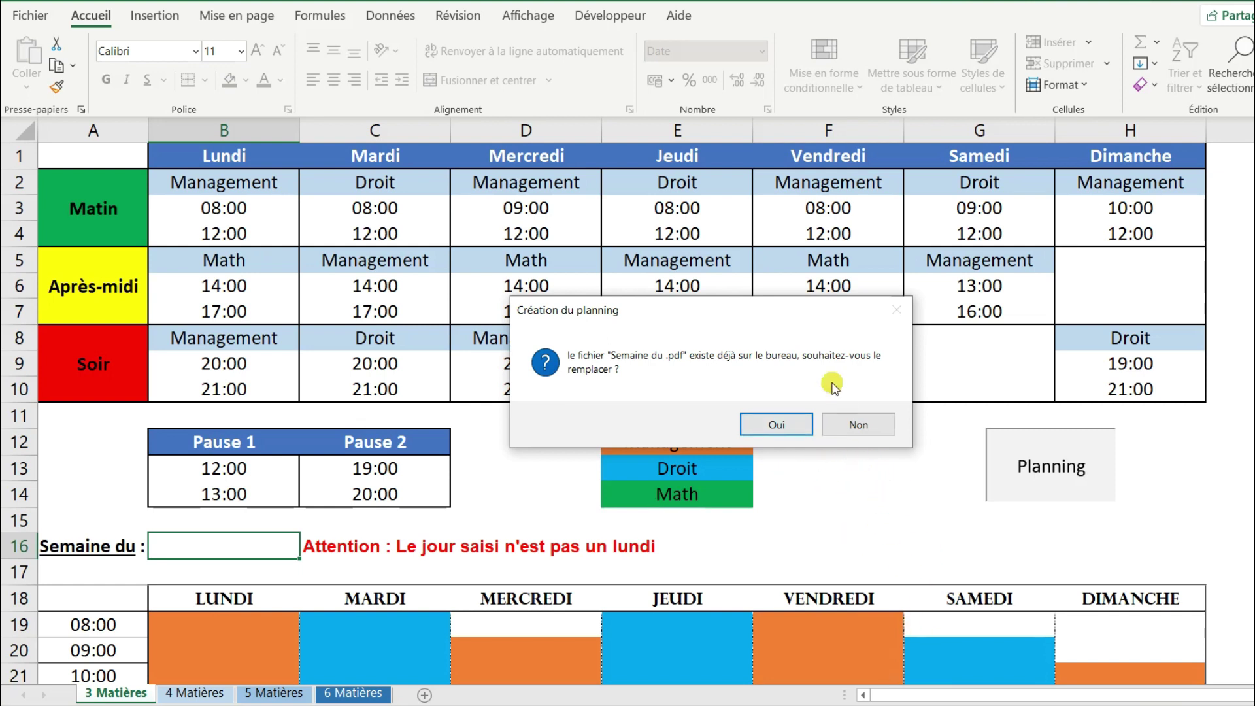
left_click(777, 412)
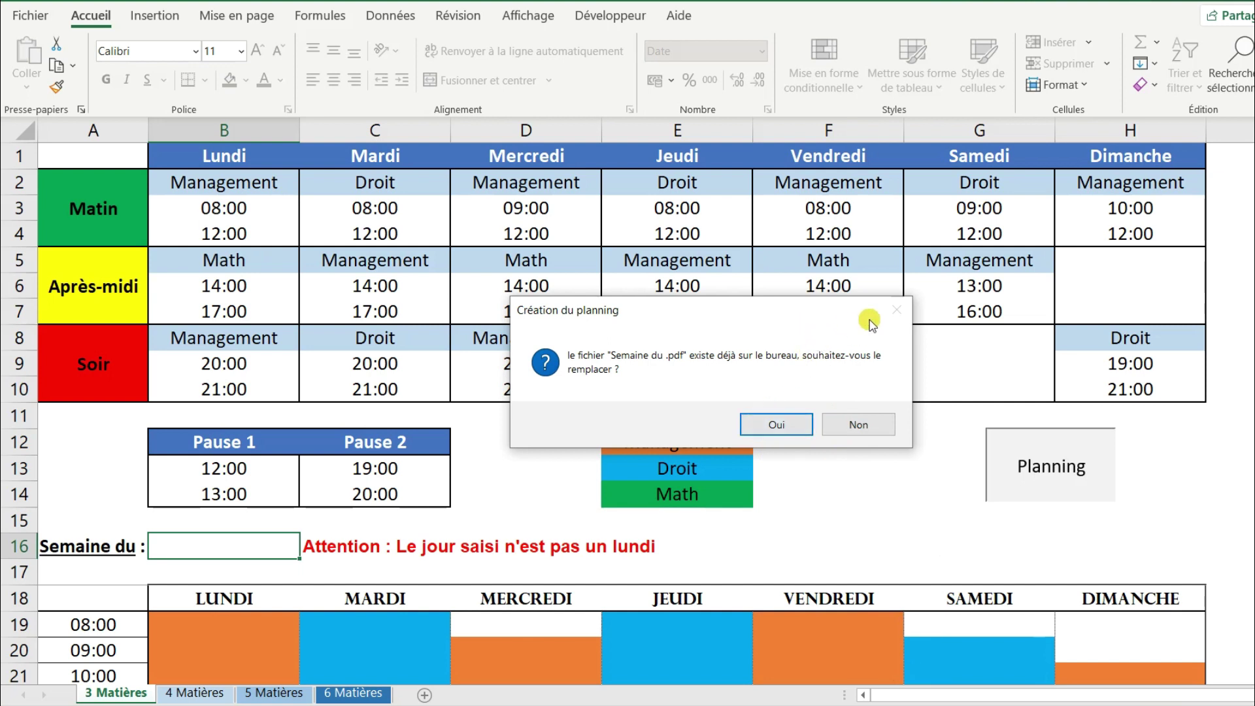